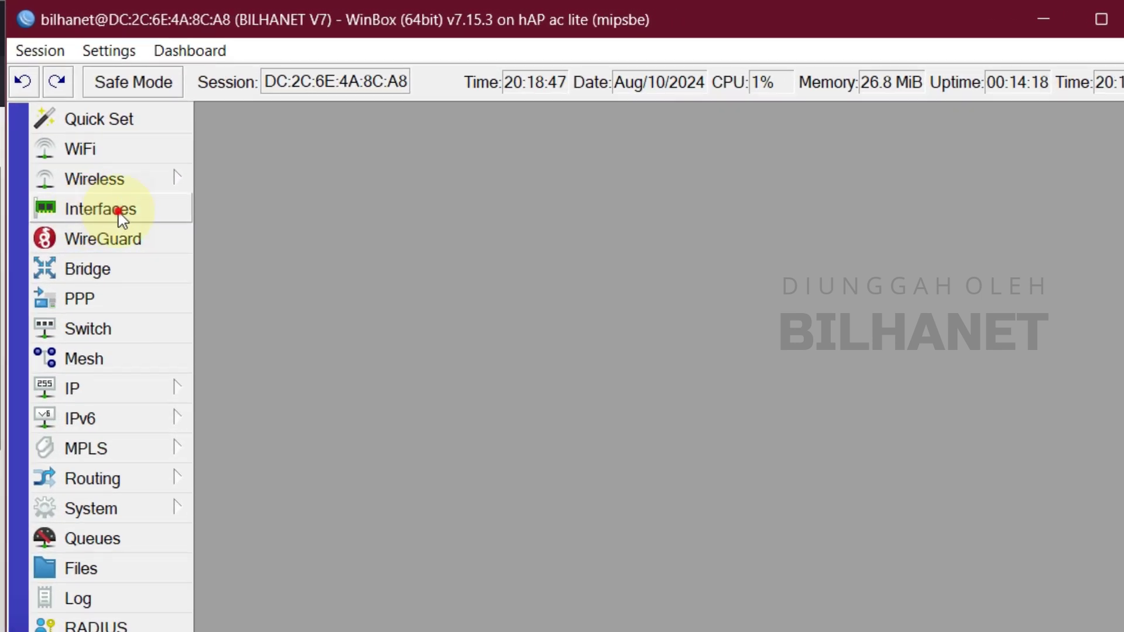
Rename the ether1 interface to ether1-ISP1.
click(119, 217)
mouse_move(395, 121)
mouse_down()
mouse_move(409, 146)
mouse_move(402, 126)
mouse_up()
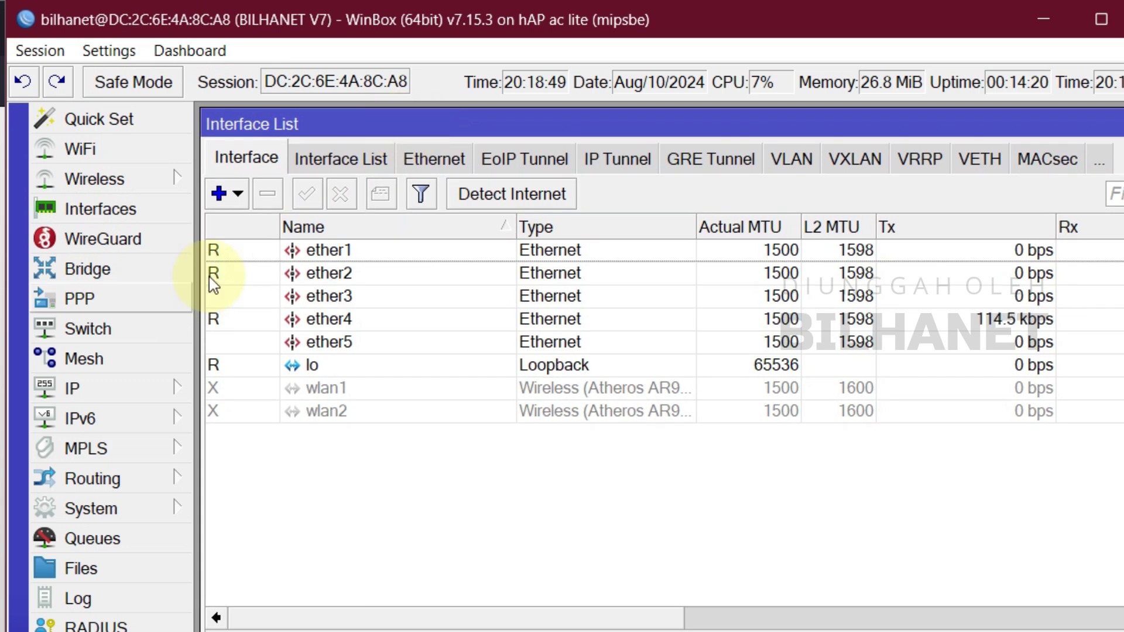
click(340, 251)
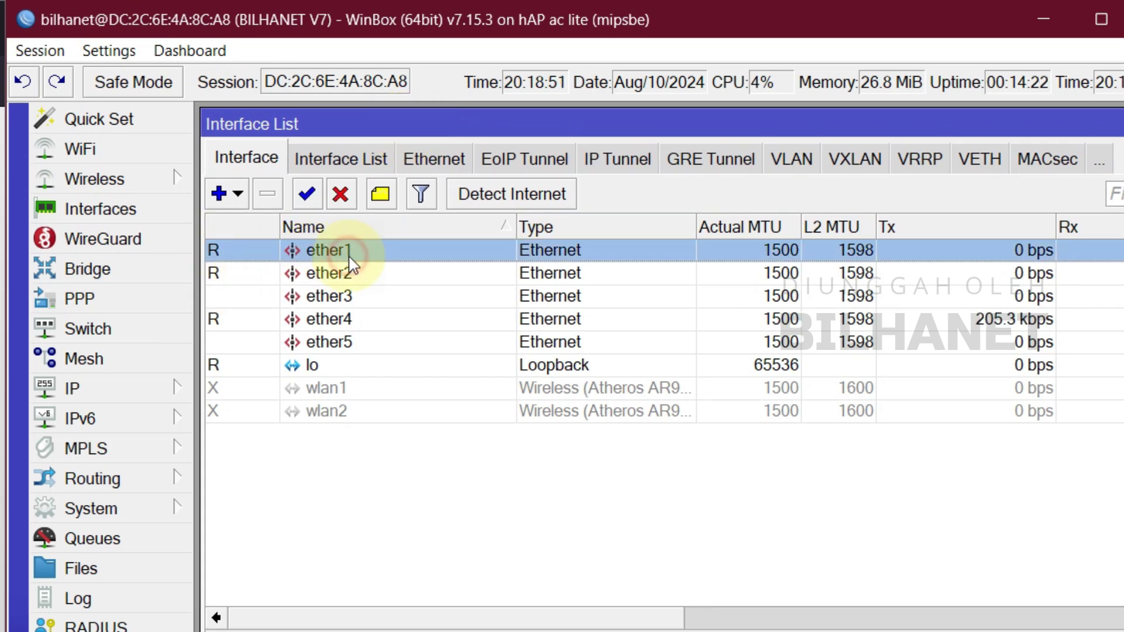
double_click(351, 251)
drag(741, 276, 505, 404)
click(554, 483)
text(-ISP1)
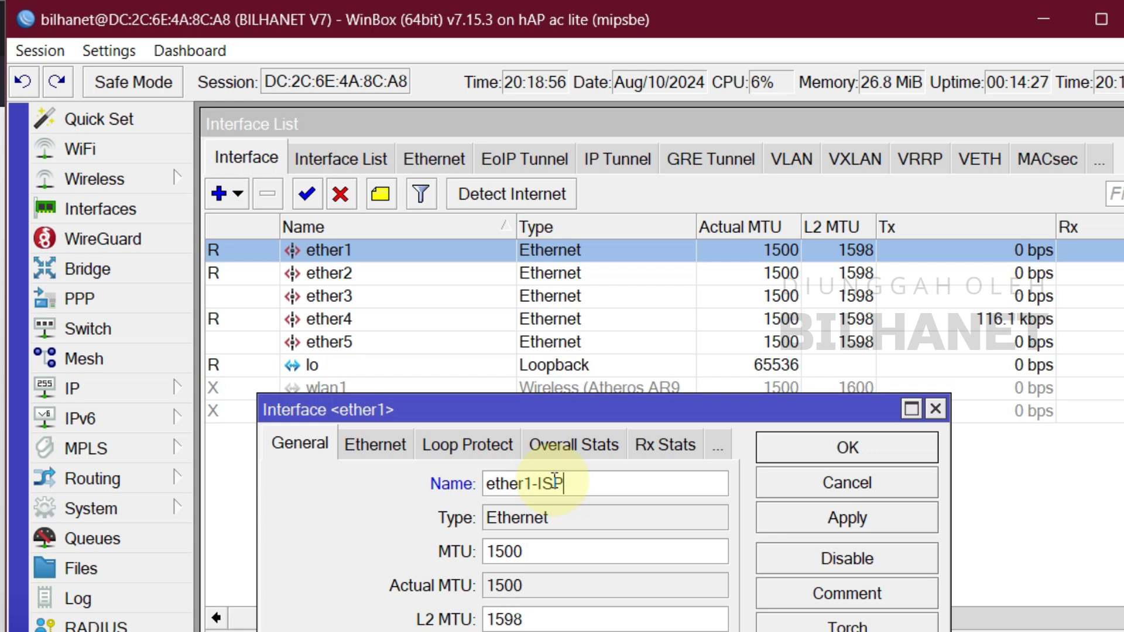
click(850, 451)
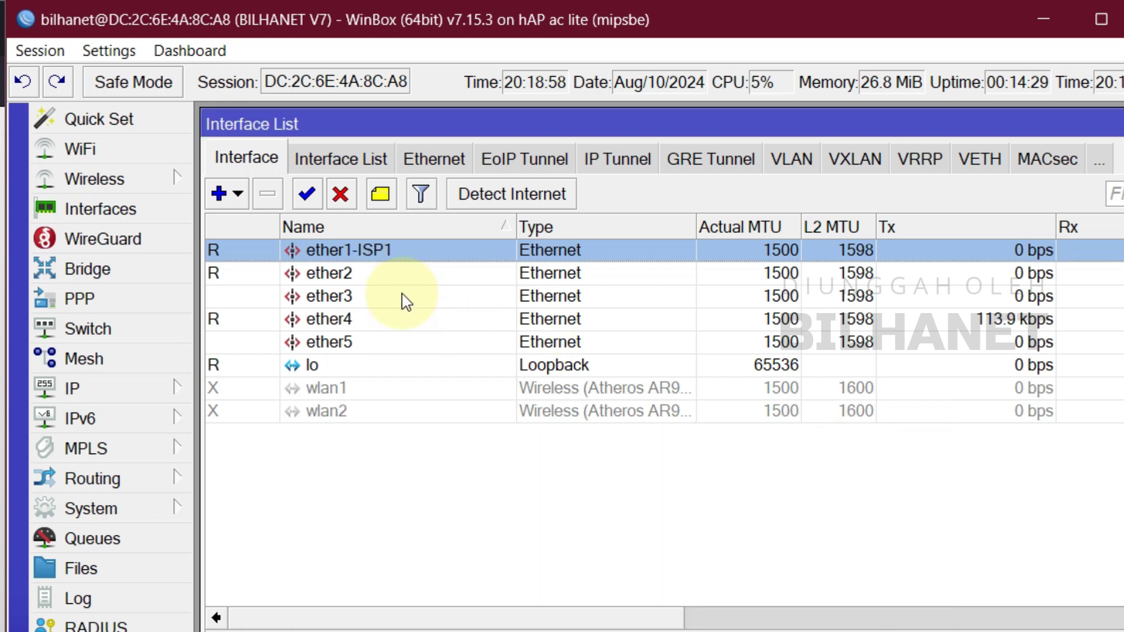
Rename the ether2 interface to ether2-ISP2.
double_click(328, 274)
click(547, 484)
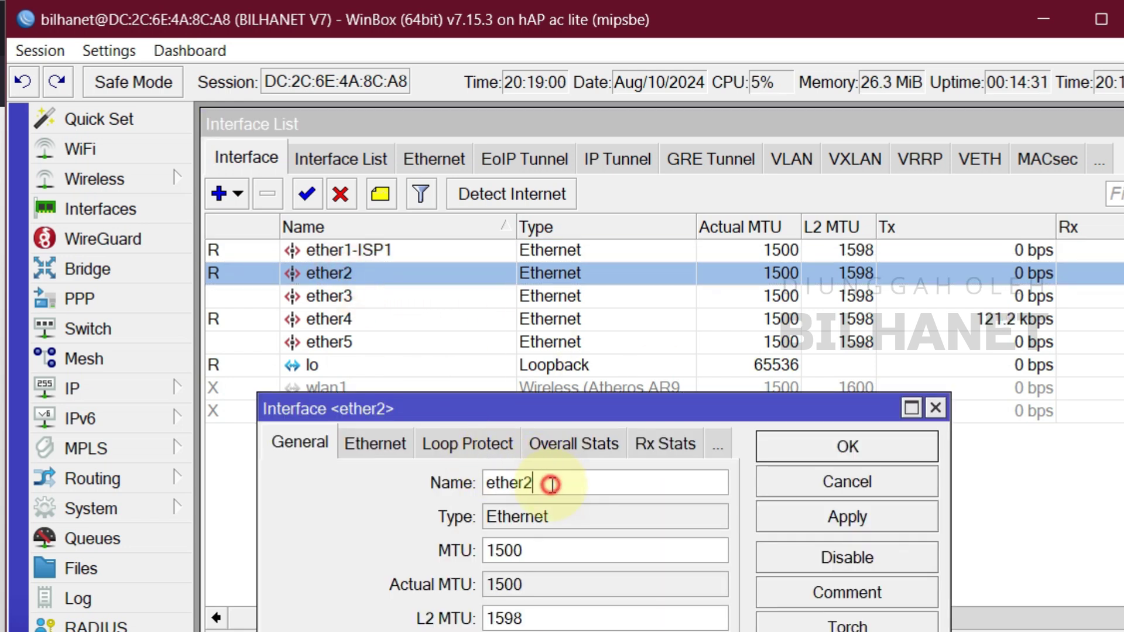
text(-ISP2)
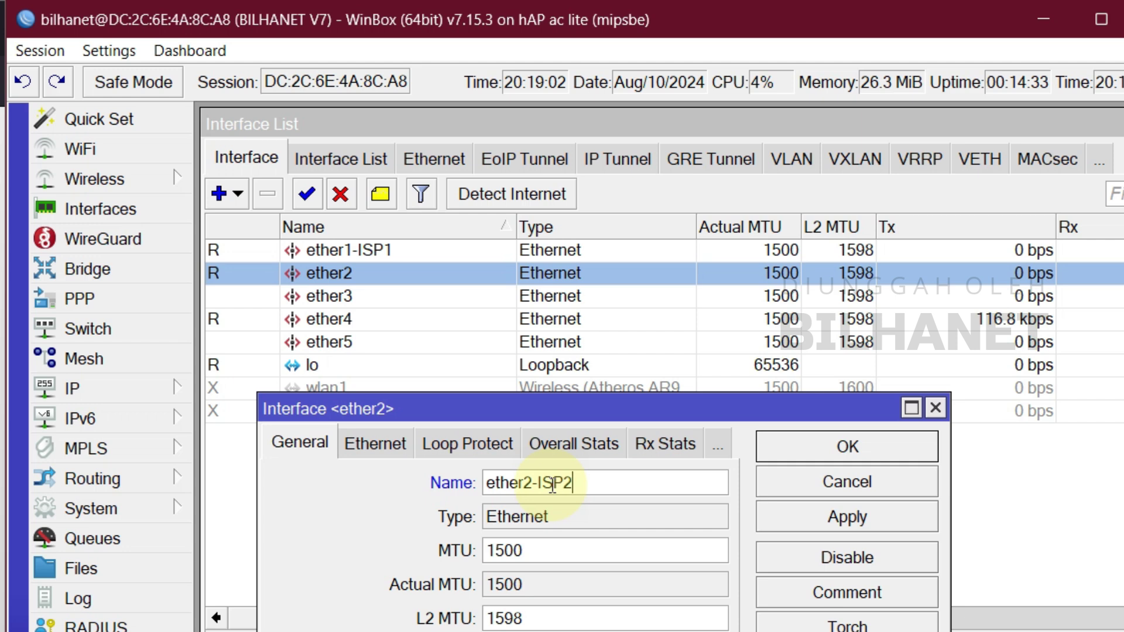
click(850, 450)
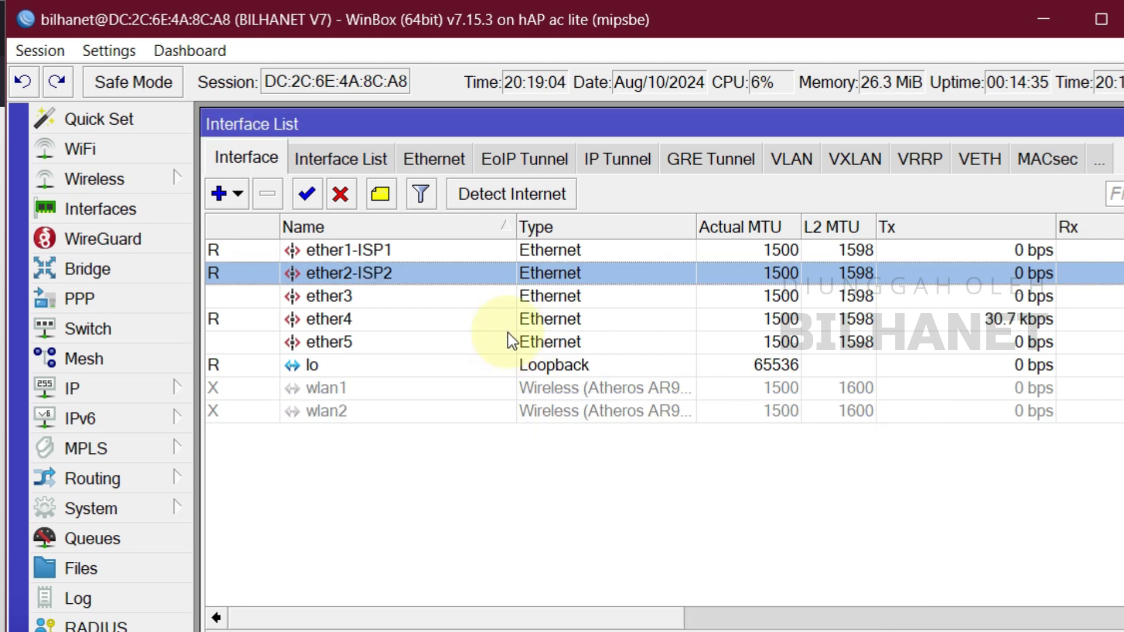
click(377, 321)
click(376, 344)
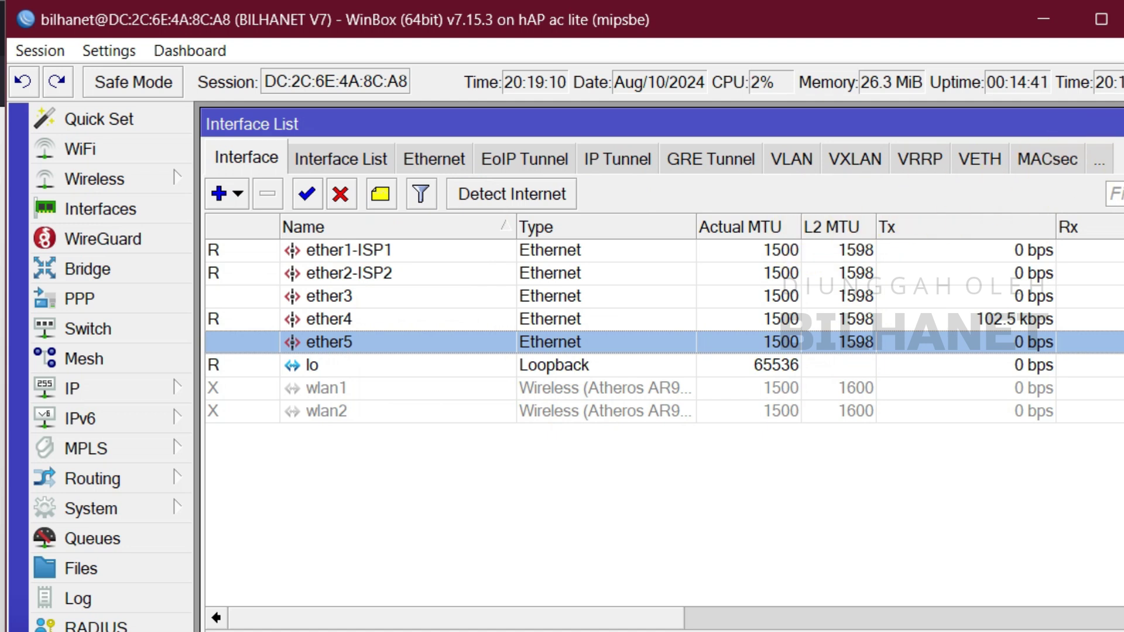
Close Interfaces and bring up the empty IP > DHCP Client list, moved into view.
click(1123, 124)
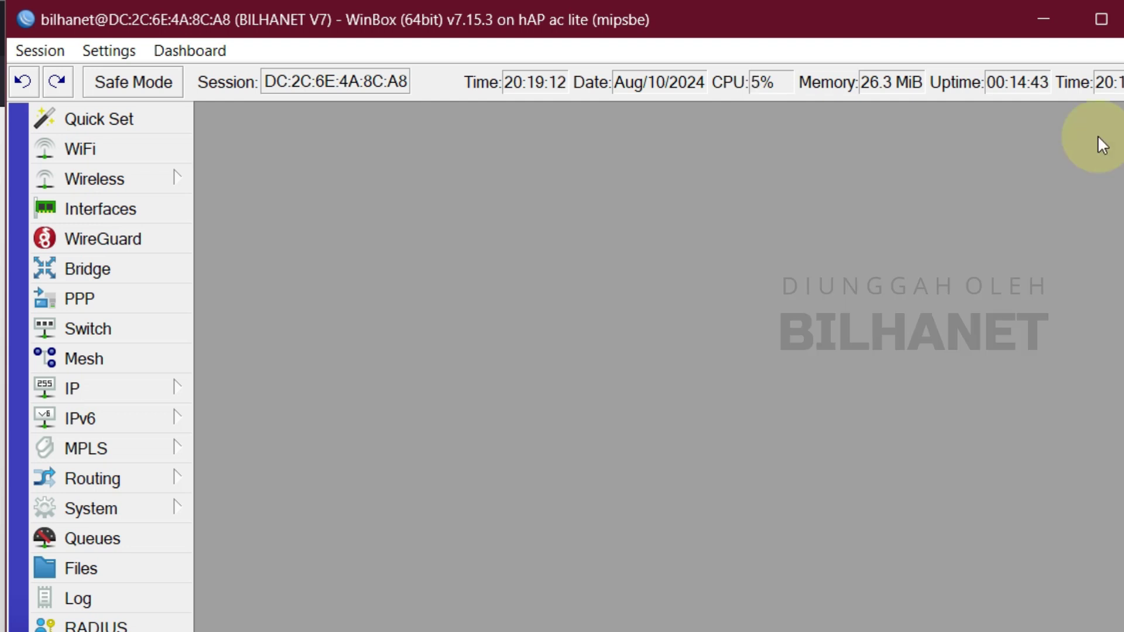
click(113, 394)
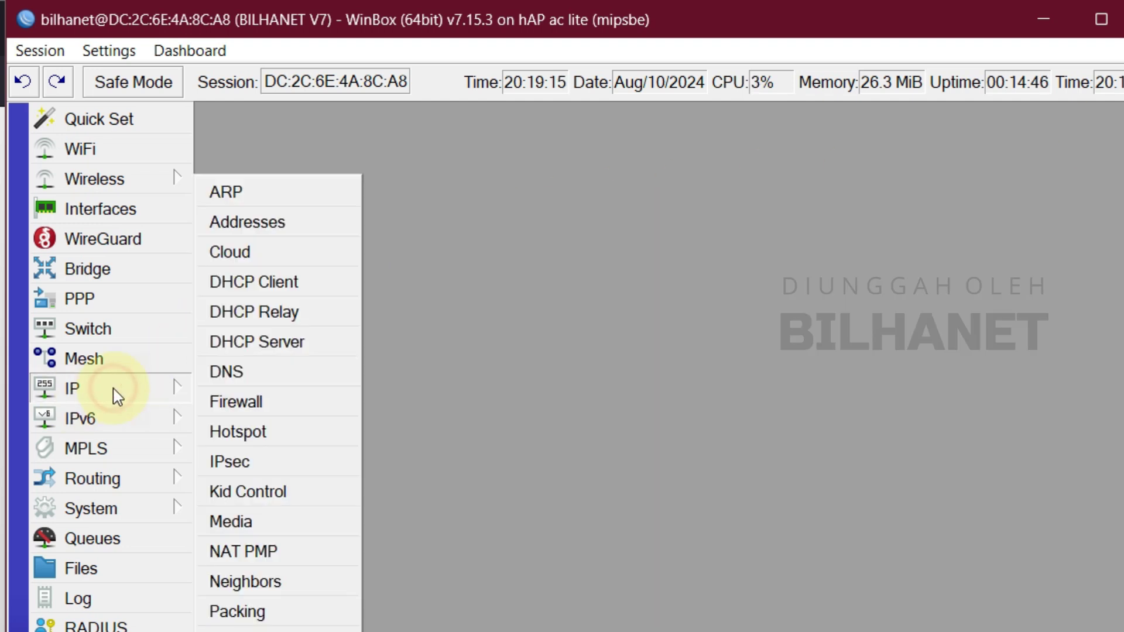
click(275, 287)
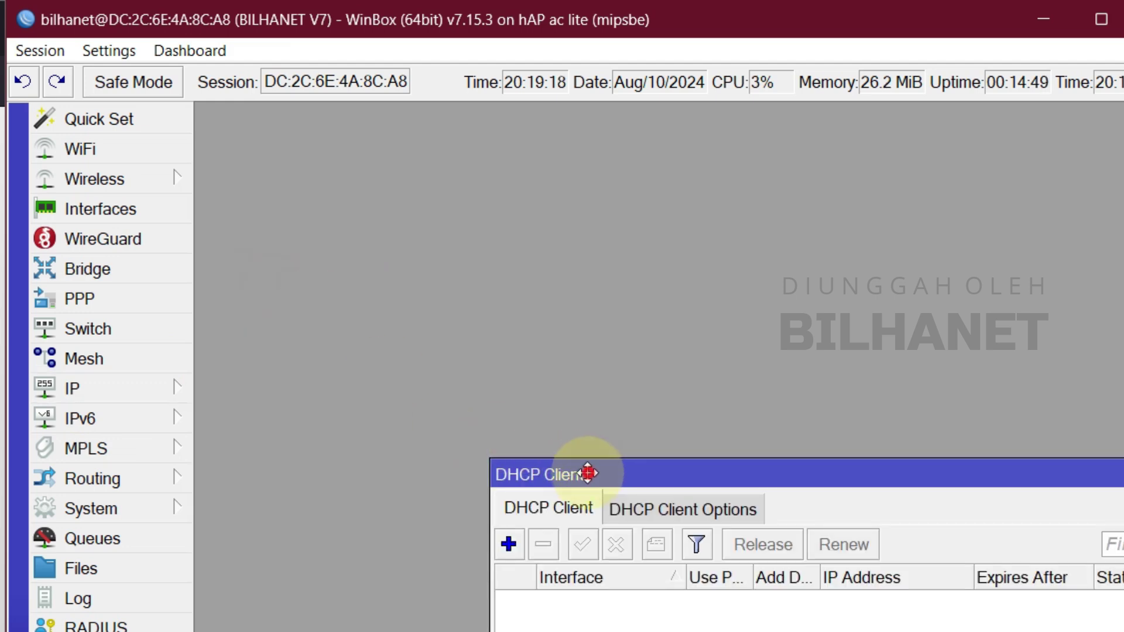
drag(585, 463, 325, 170)
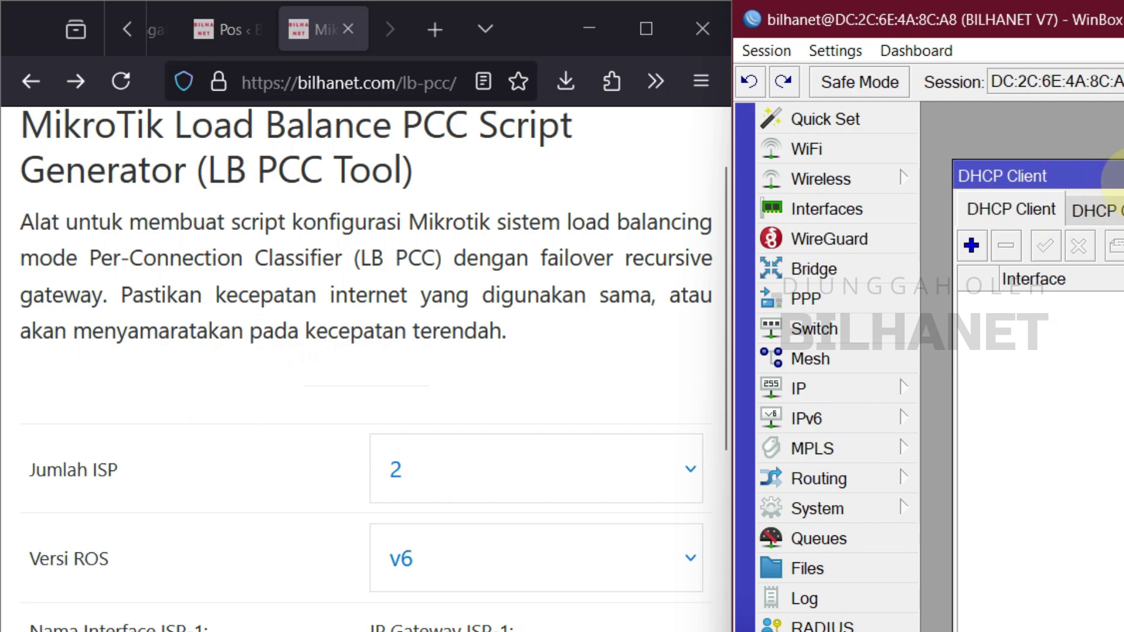
drag(1101, 176, 1114, 155)
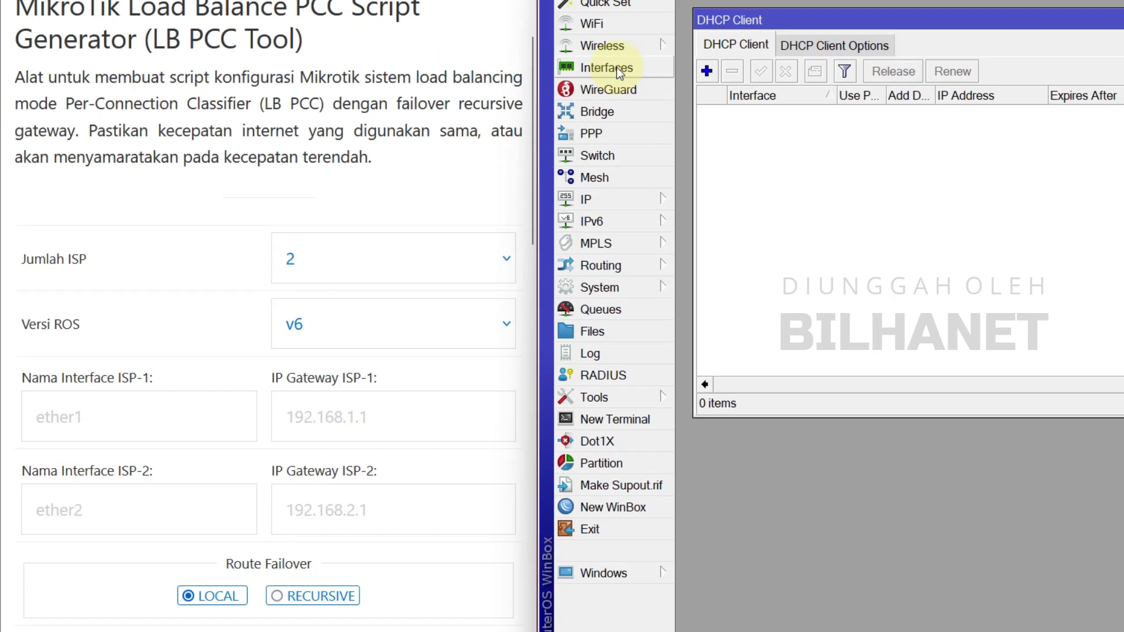
click(617, 68)
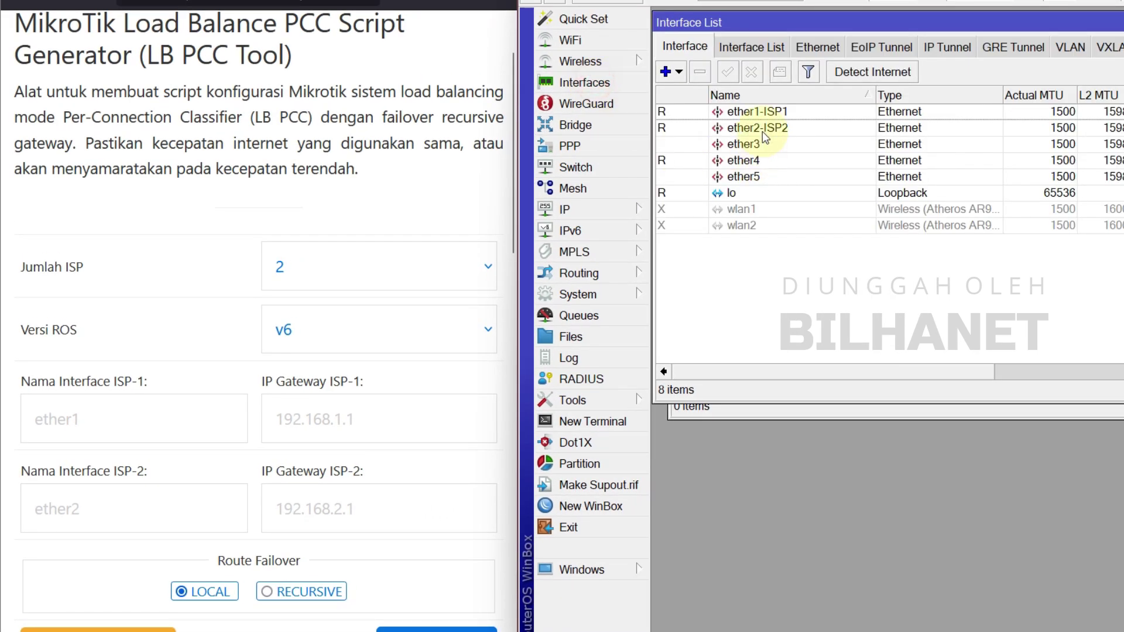
click(790, 98)
click(791, 115)
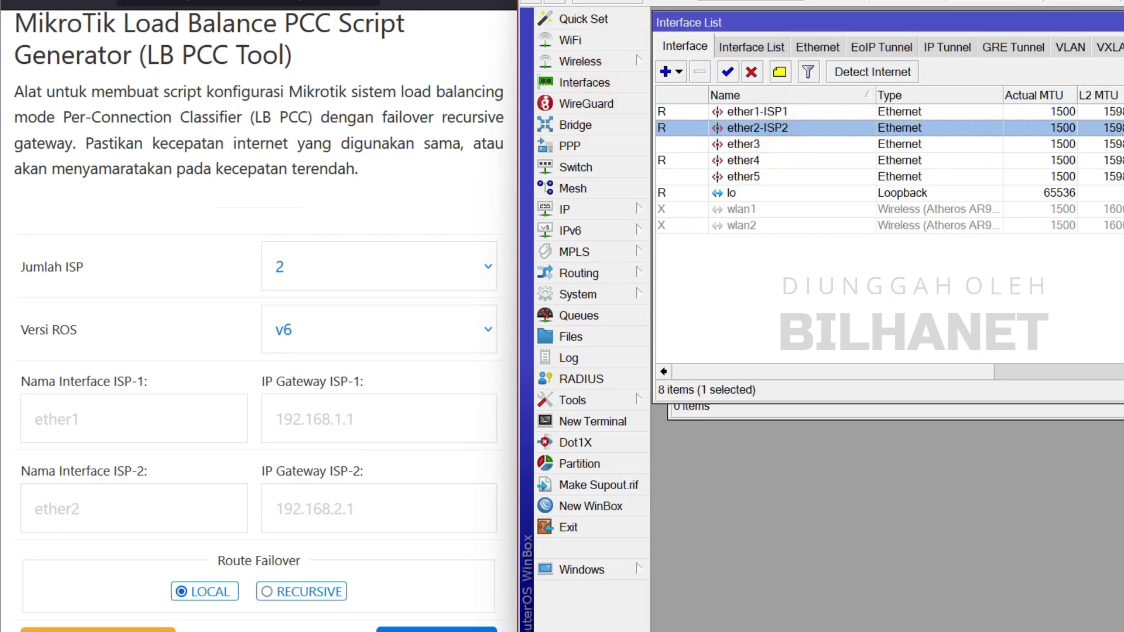
click(1123, 22)
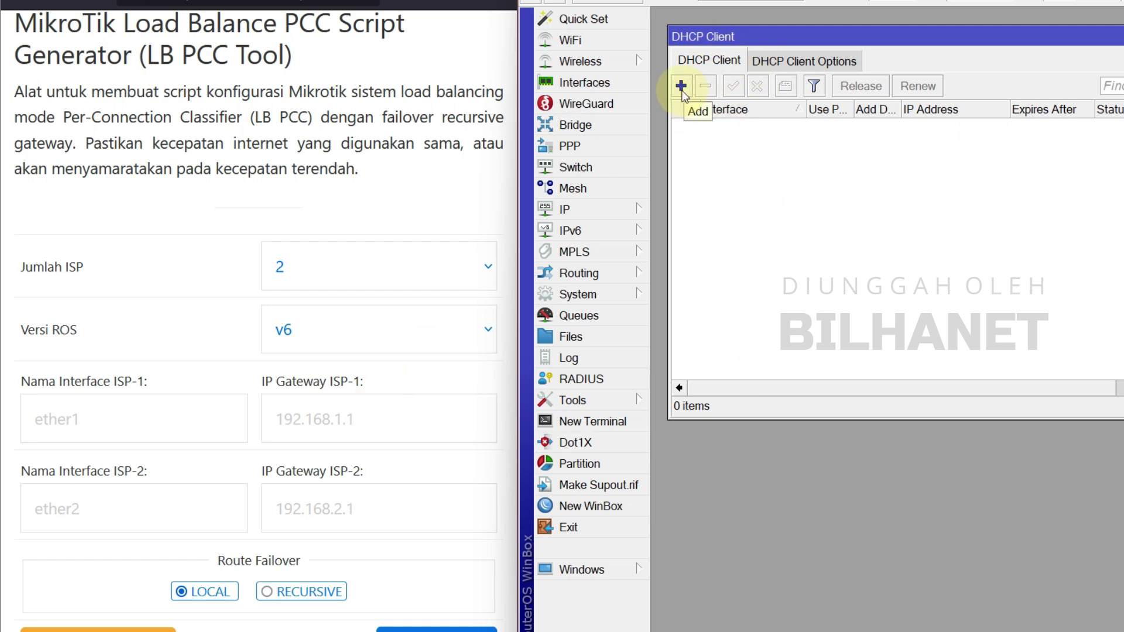
click(615, 209)
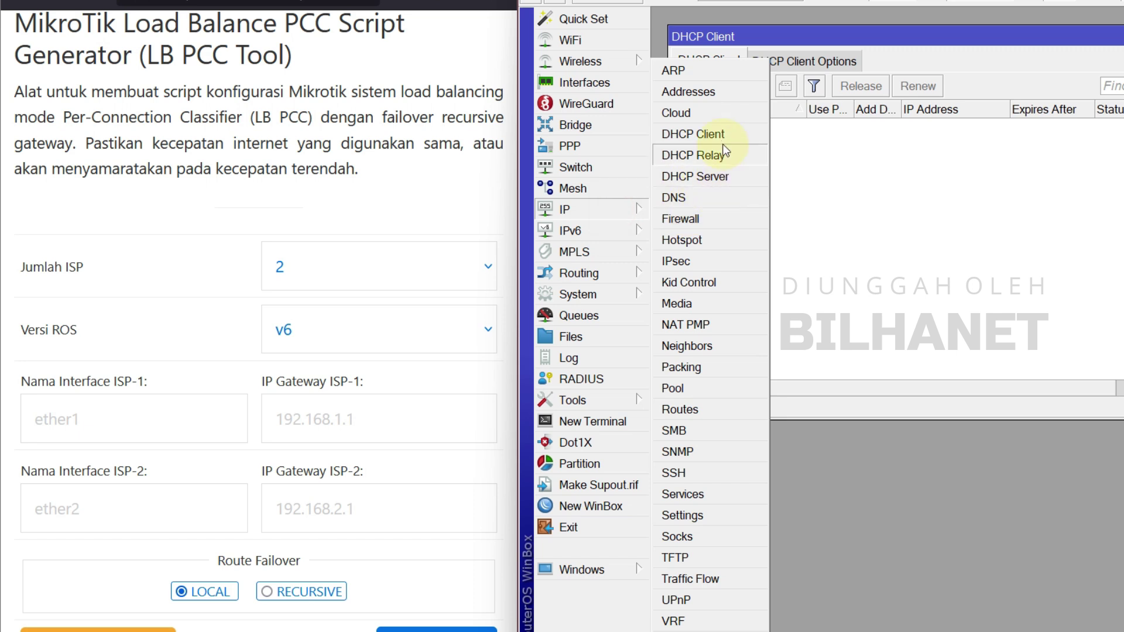
click(718, 97)
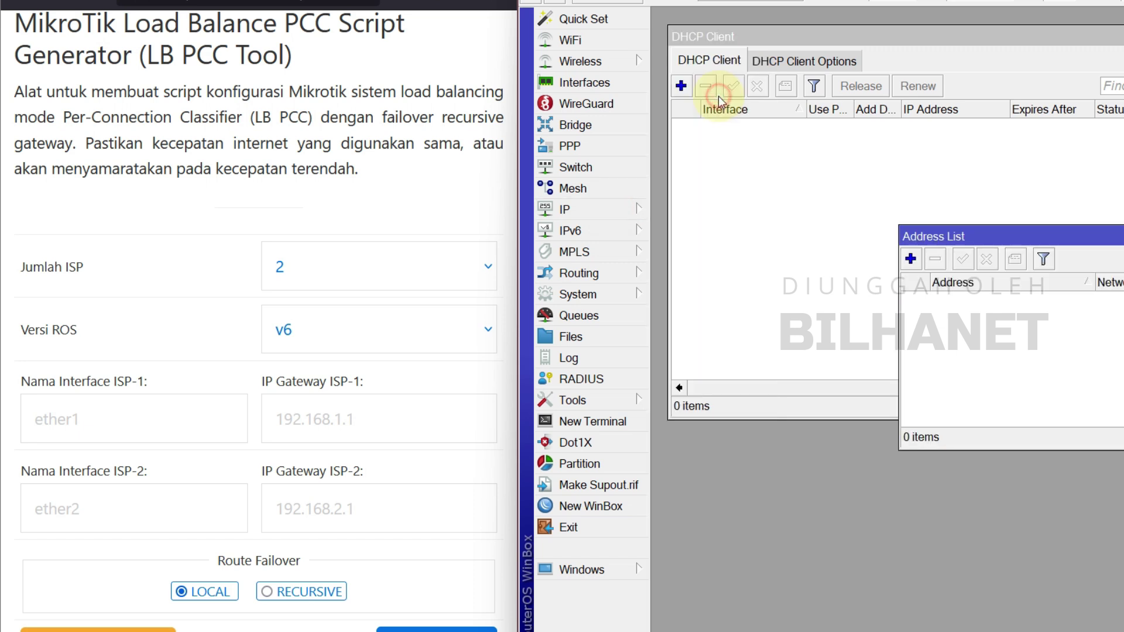
click(910, 259)
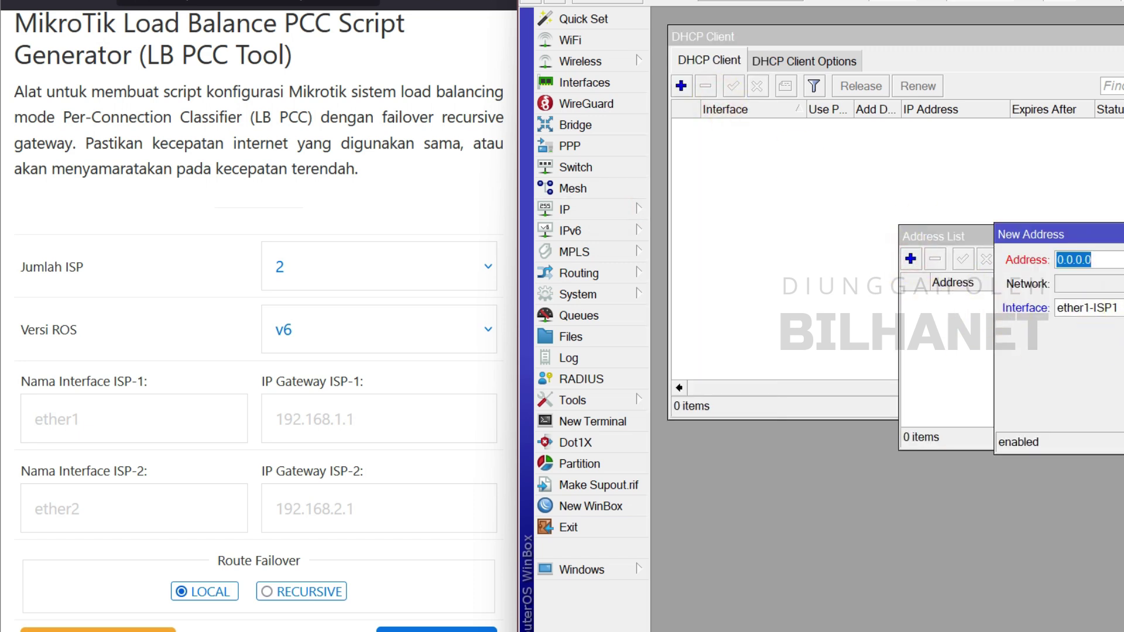
key(Escape)
key(Escape)
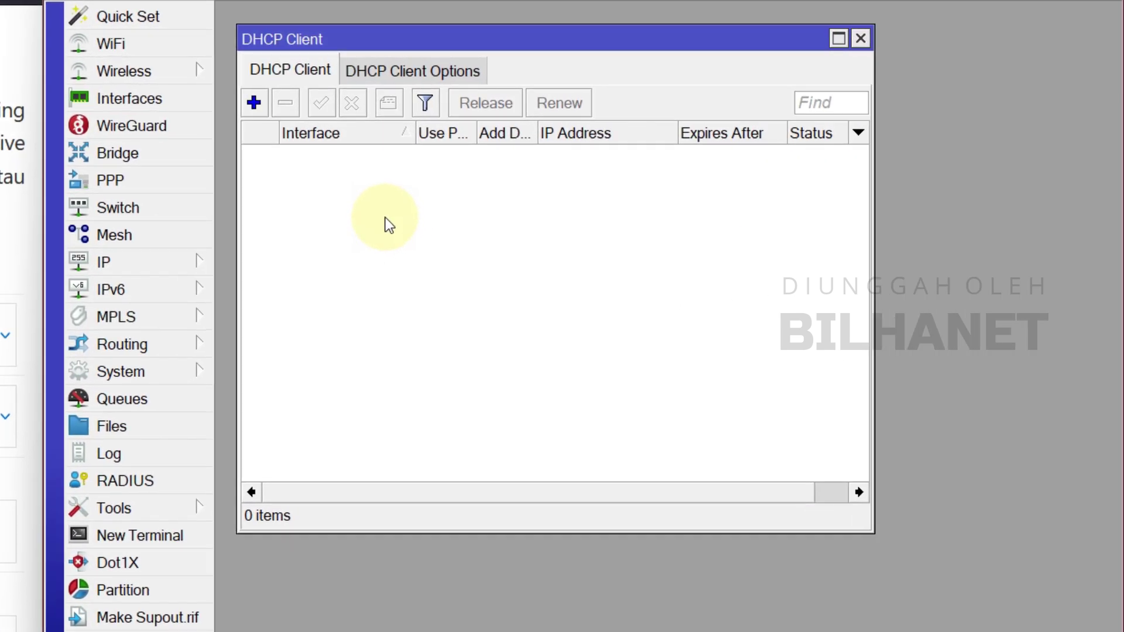
Add a DHCP client on ether1-ISP1 with Add Default Route set to no.
click(255, 104)
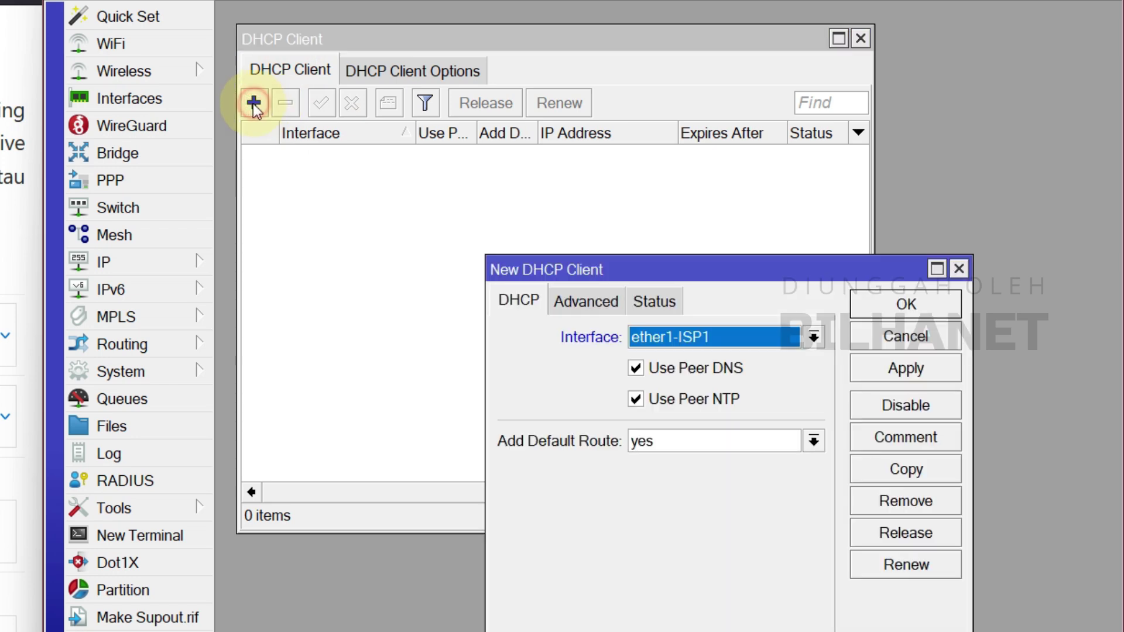
drag(670, 278, 493, 239)
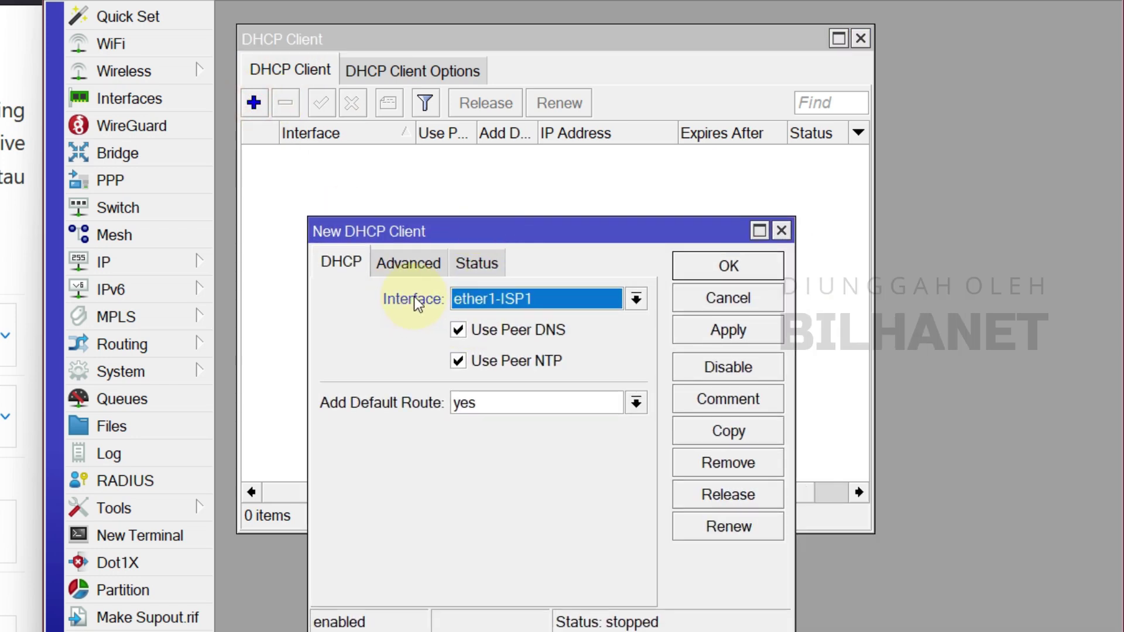
click(497, 298)
click(511, 319)
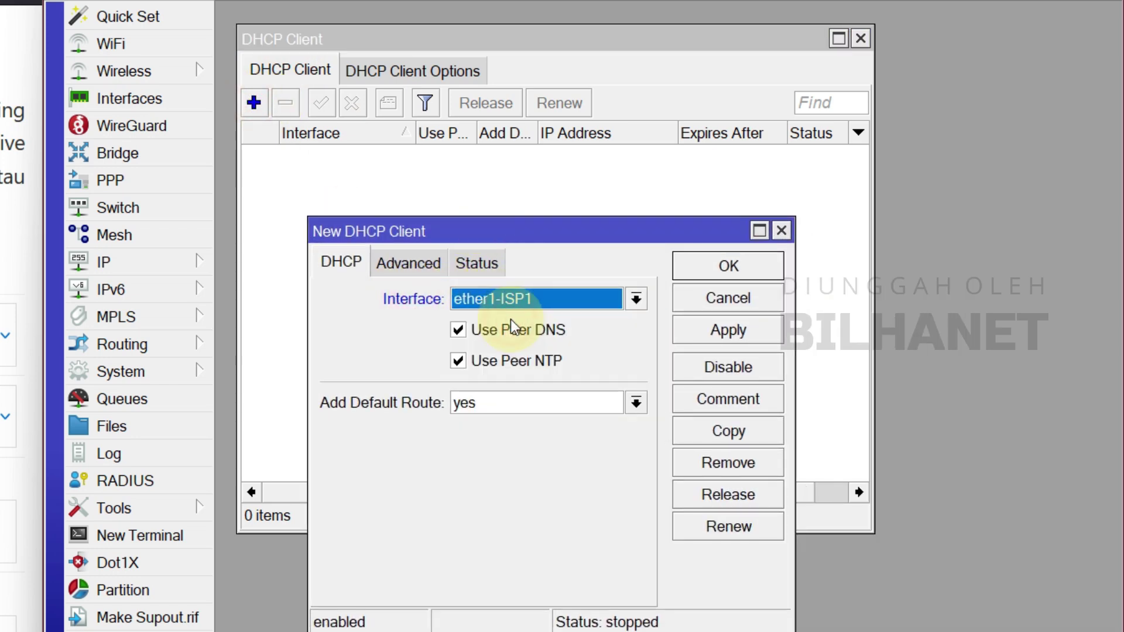
click(346, 404)
click(473, 406)
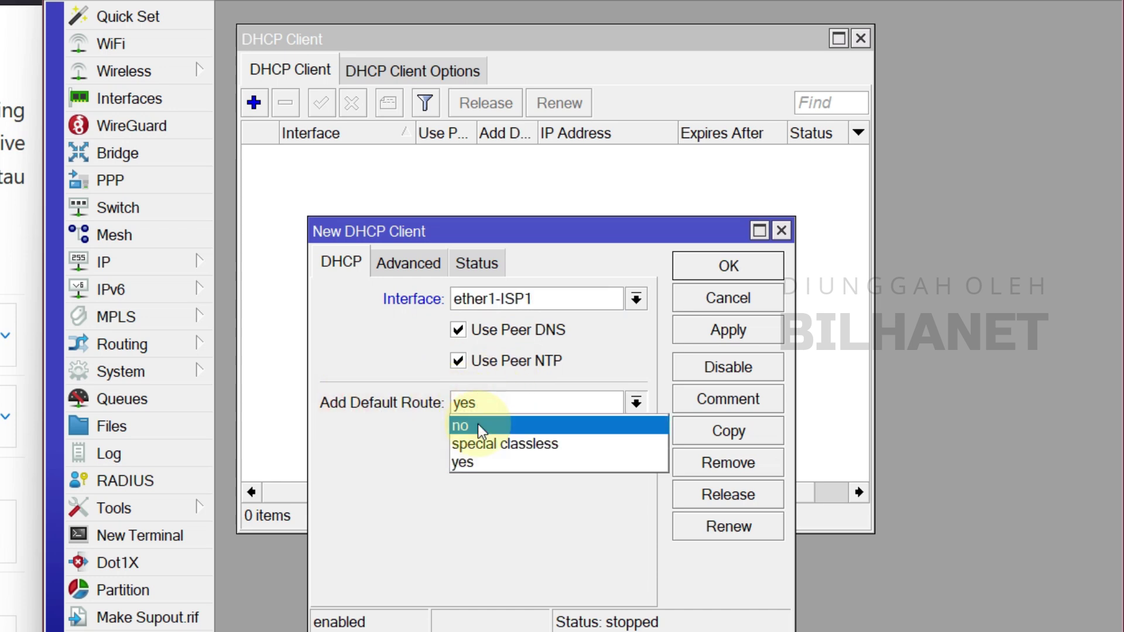
click(478, 424)
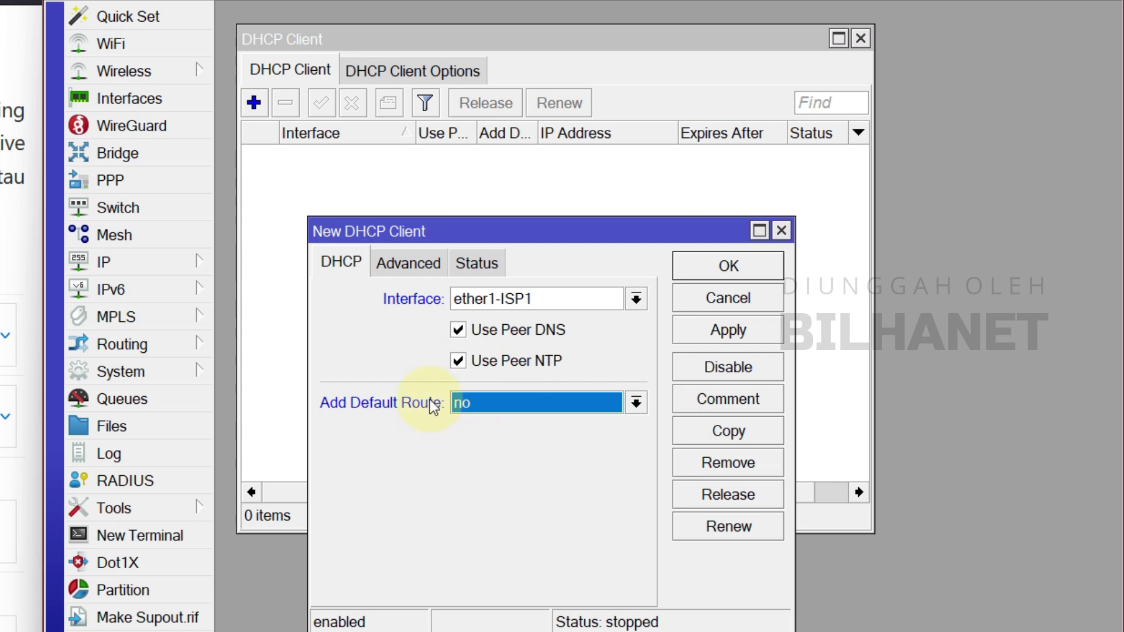
click(741, 338)
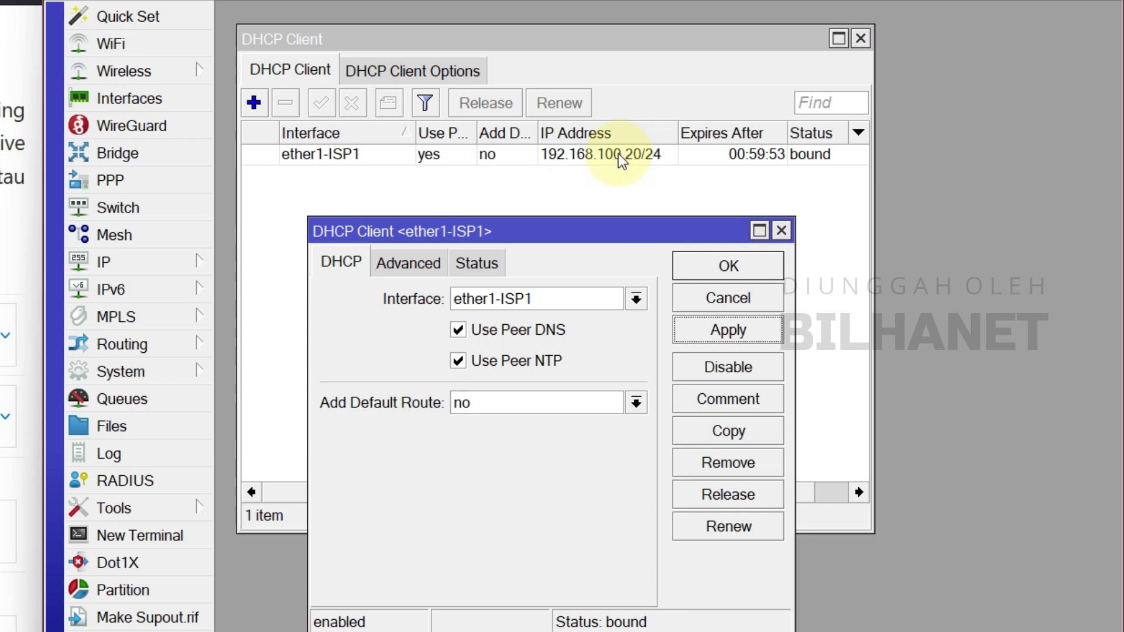
click(728, 268)
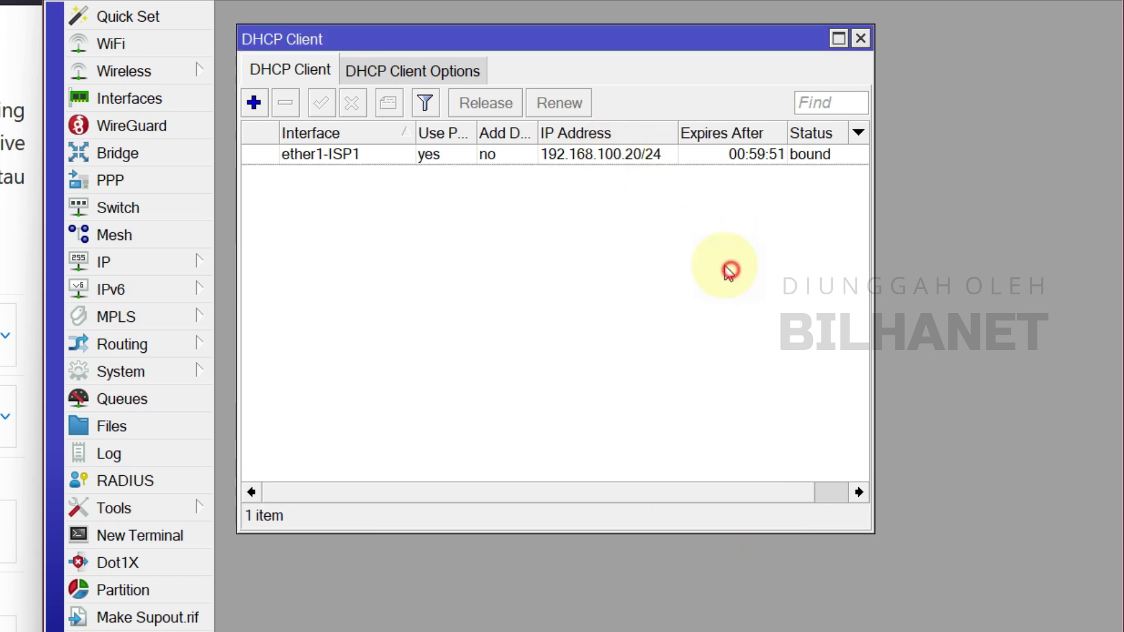
Disable and re-enable the ether1-ISP1 client, then confirm its 192.168.100.20/24 lease and 192.168.100.1 gateway.
click(592, 153)
click(352, 103)
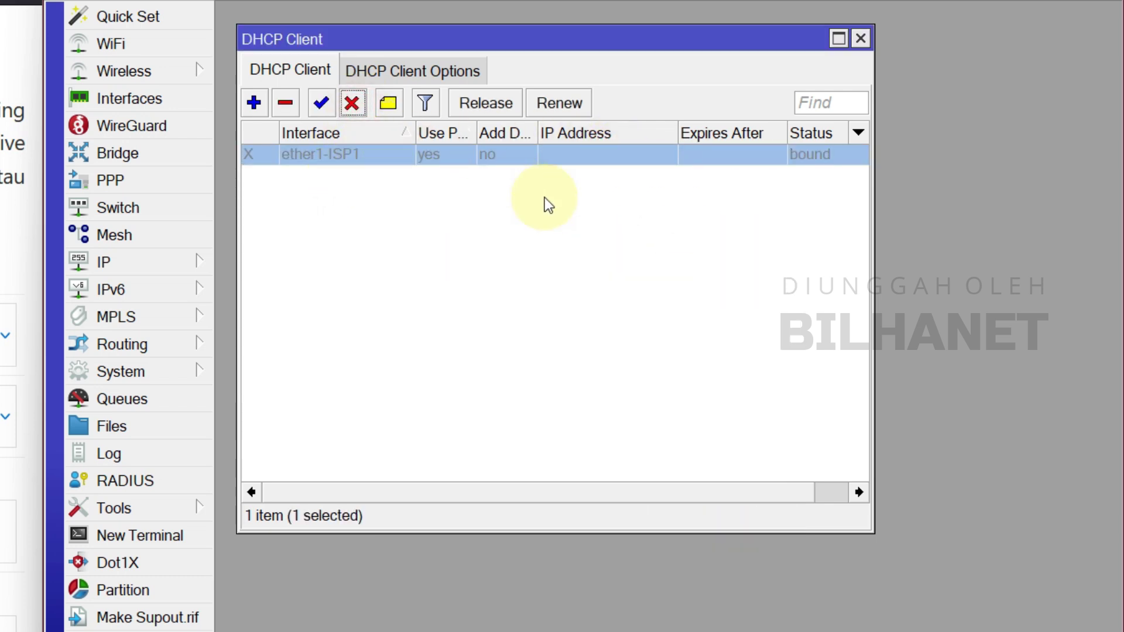
click(325, 187)
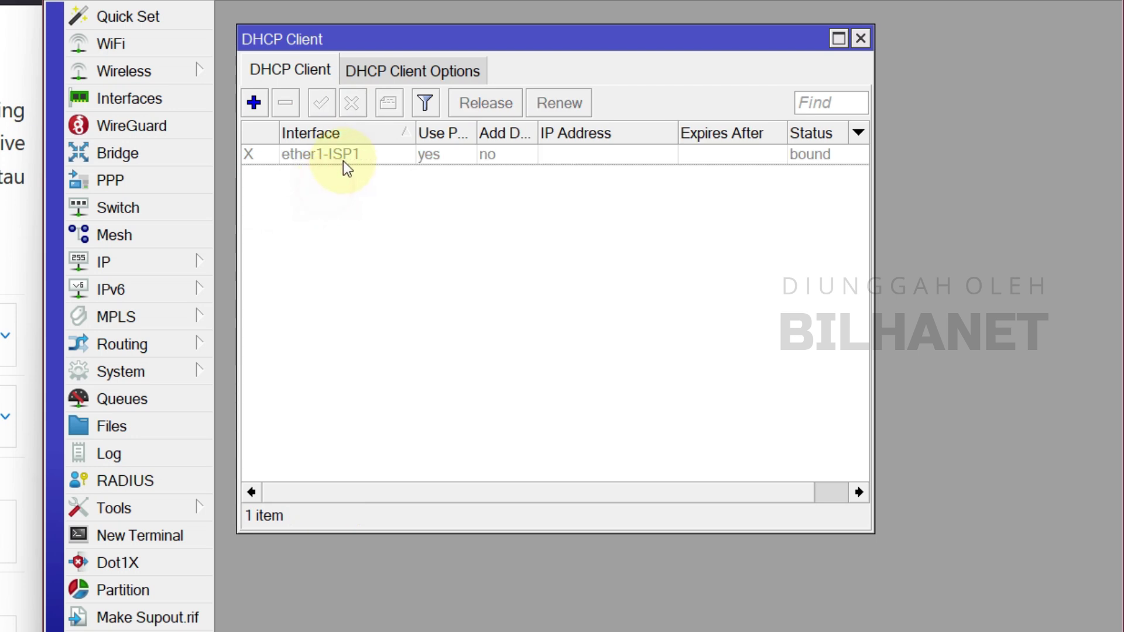
click(346, 160)
click(324, 105)
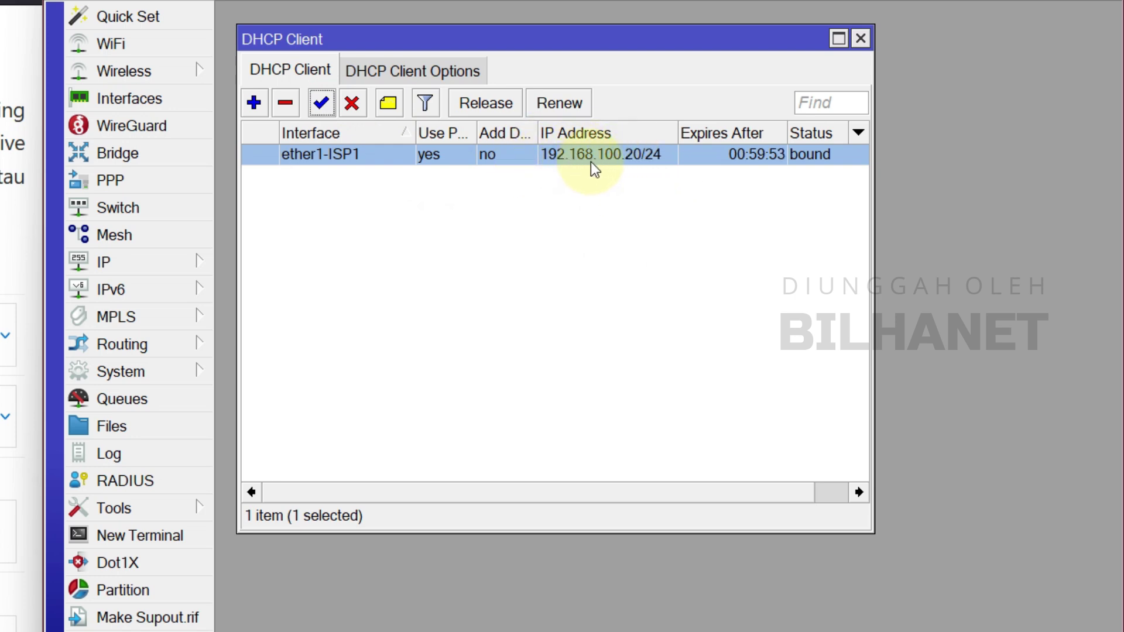
double_click(624, 158)
click(493, 268)
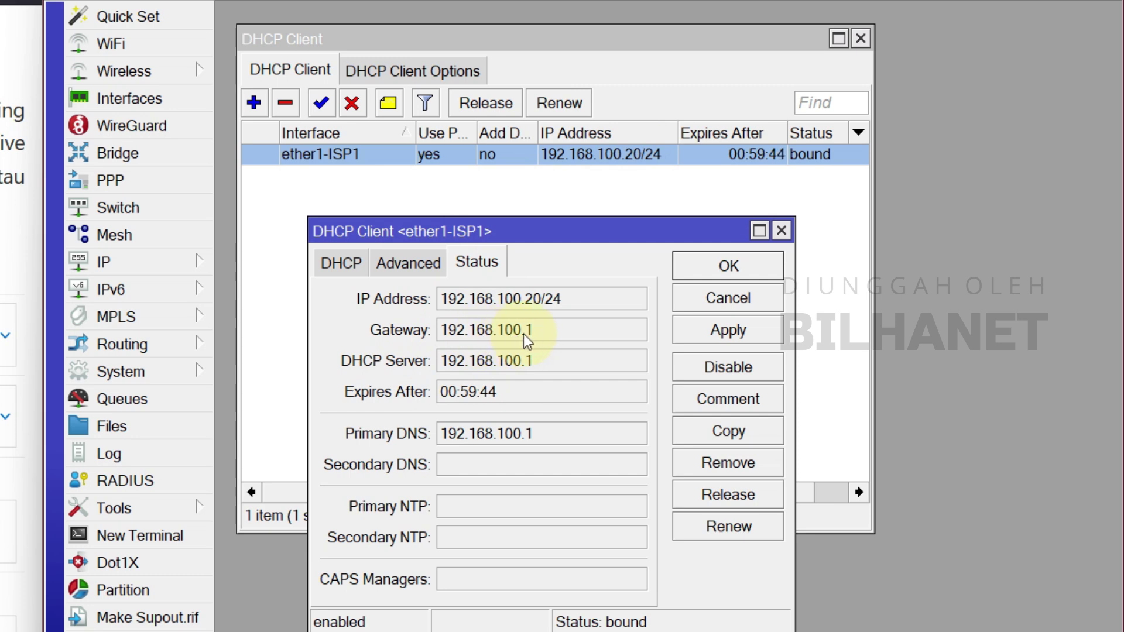
drag(516, 331, 555, 332)
Add a DHCP client on ether2-ISP2 with Add Default Route set to no.
click(729, 267)
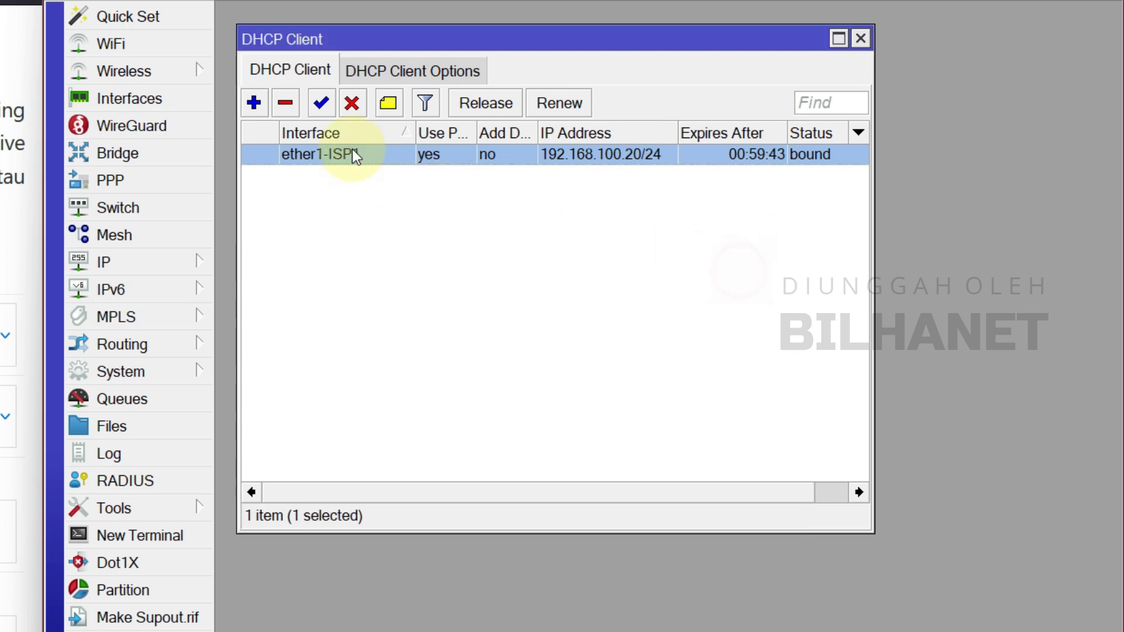
click(255, 104)
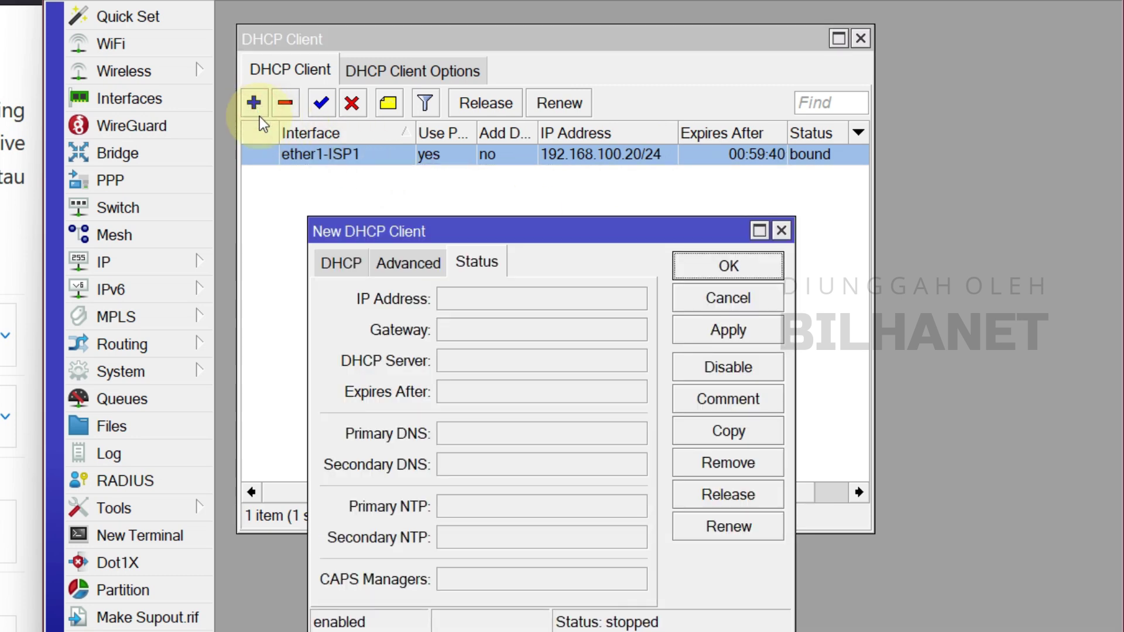
click(351, 261)
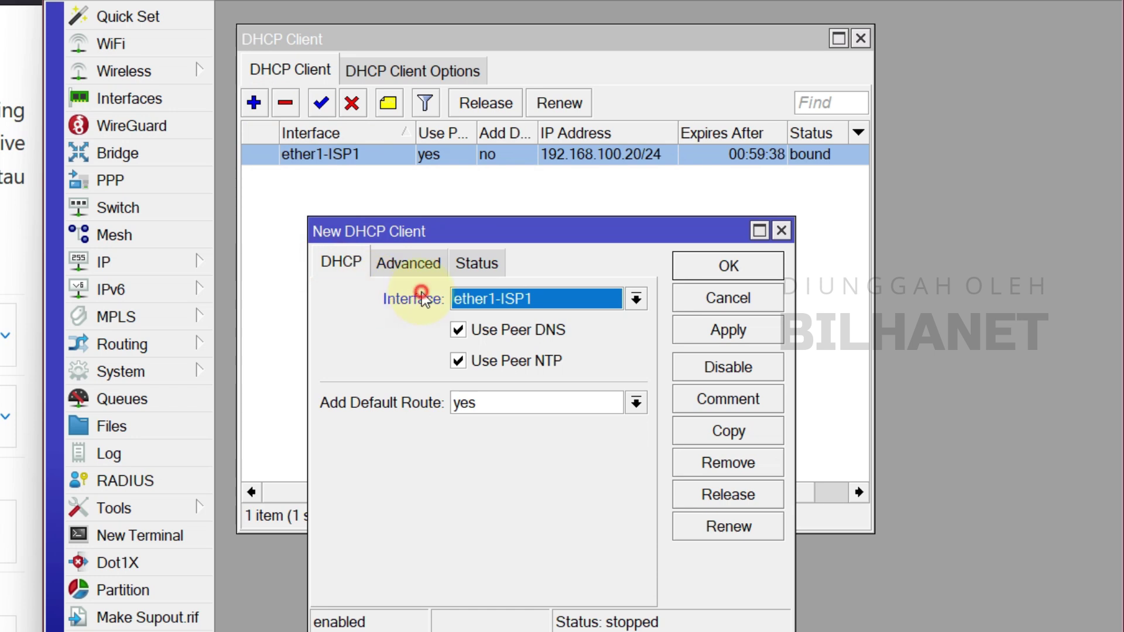
click(498, 300)
click(513, 339)
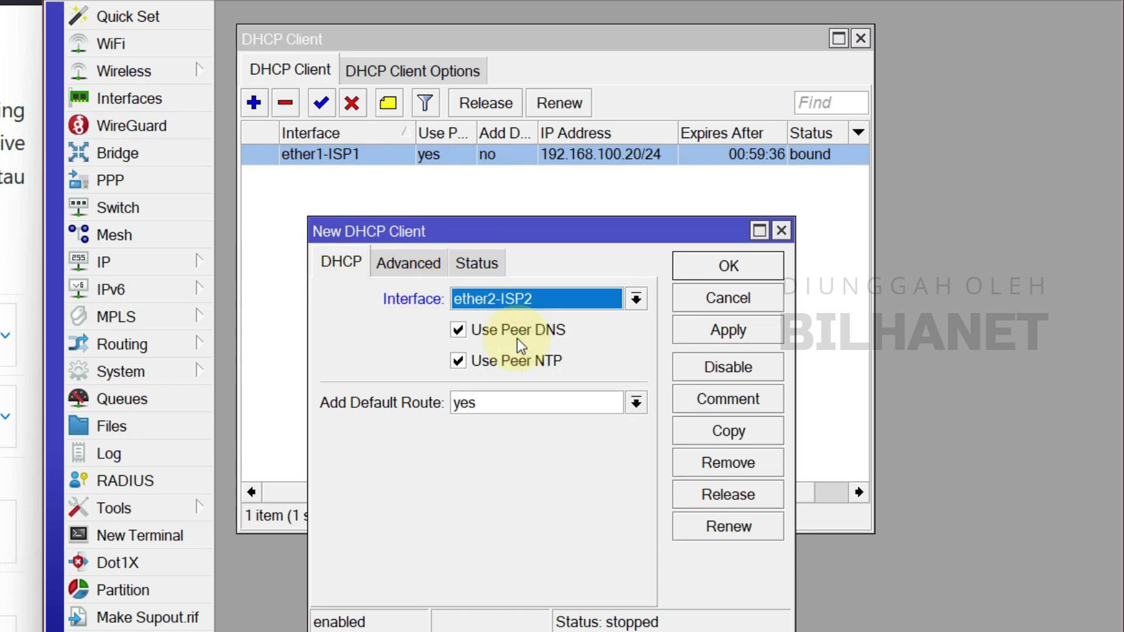
click(476, 406)
click(486, 422)
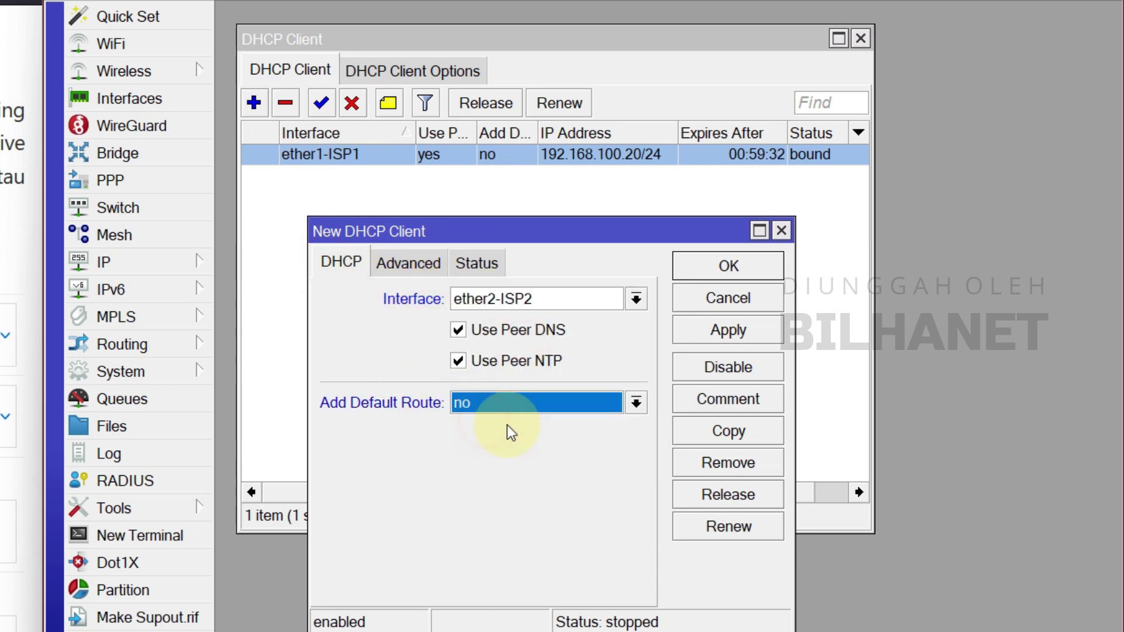
click(771, 338)
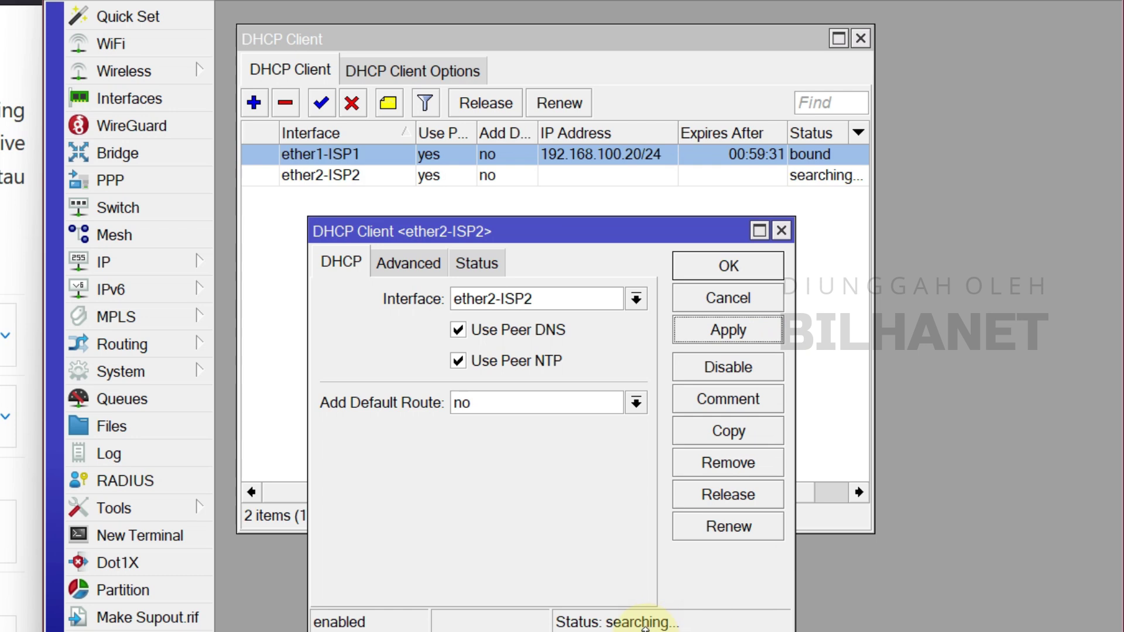
click(747, 273)
Show both clients' Status side by side: 192.168.100.1 and 192.168.200.1 gateways.
click(610, 177)
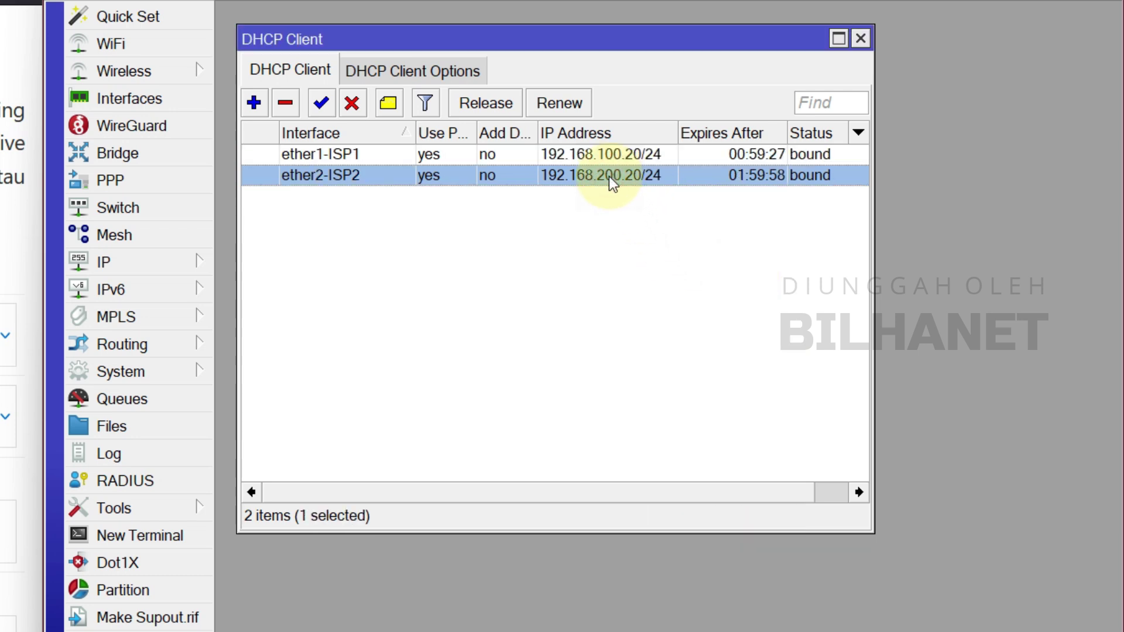
double_click(641, 177)
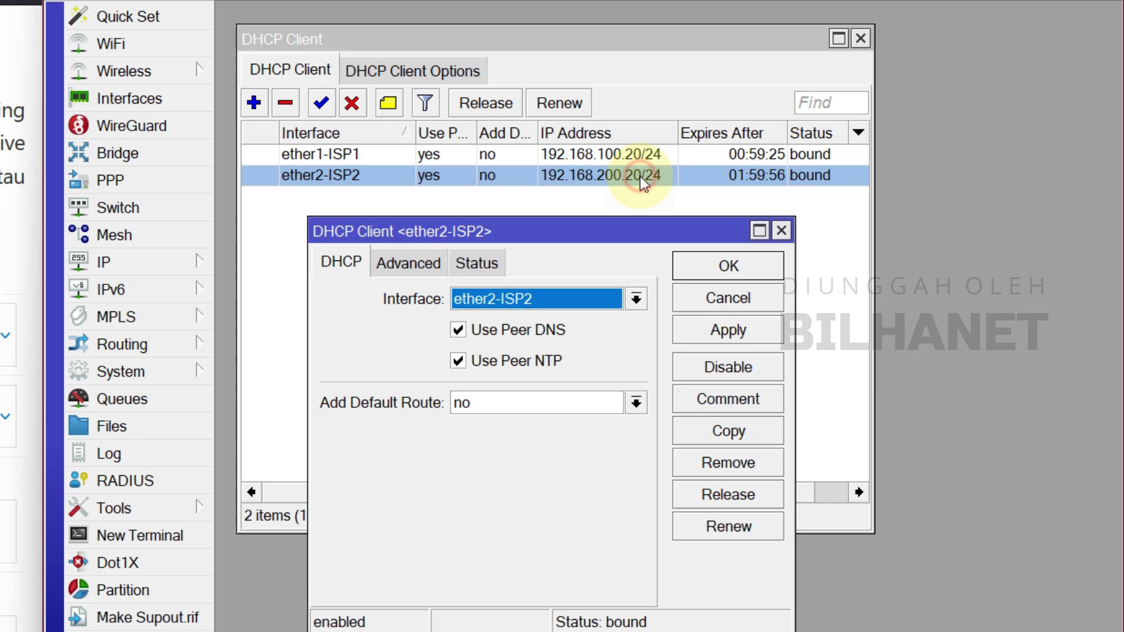
click(481, 273)
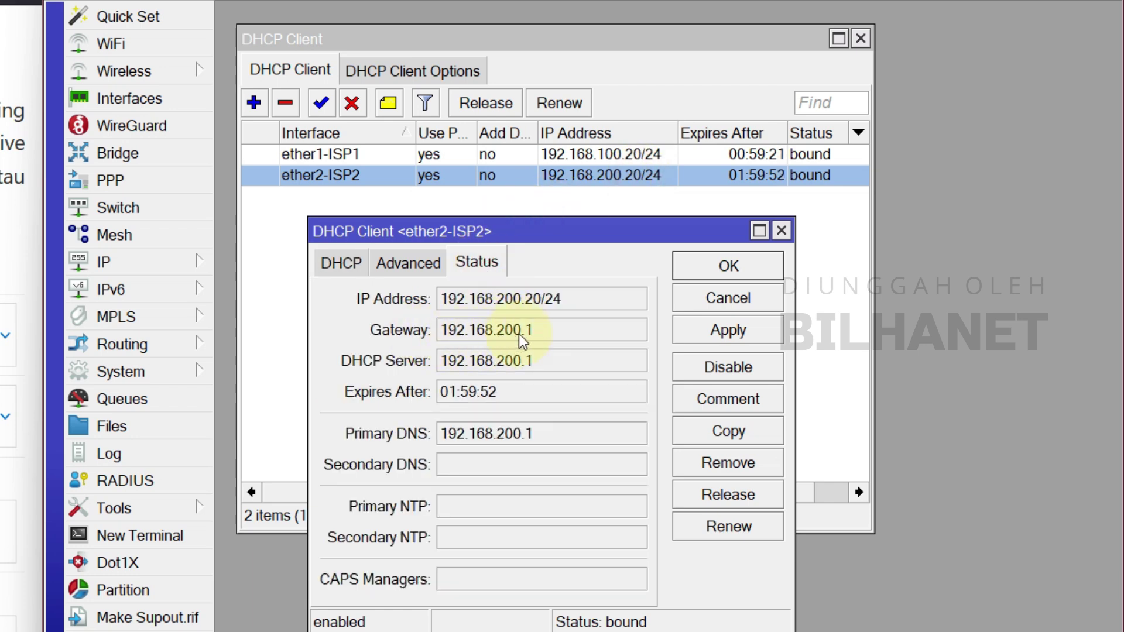
double_click(598, 155)
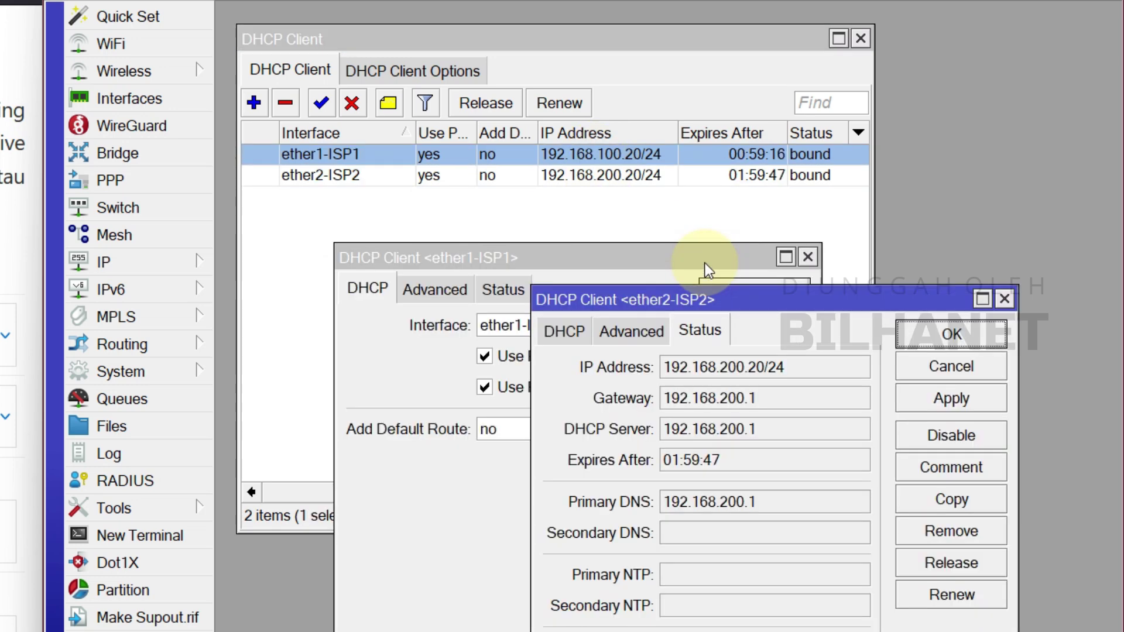
drag(707, 265, 593, 286)
click(744, 299)
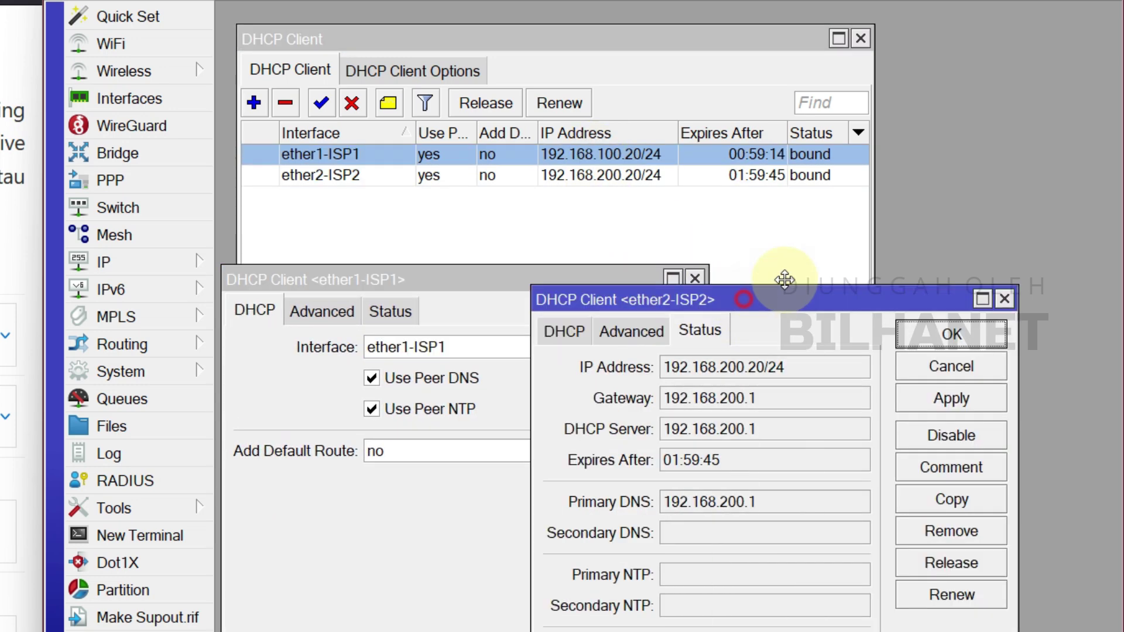
mouse_move(784, 280)
mouse_down()
mouse_move(830, 288)
mouse_move(778, 279)
mouse_up()
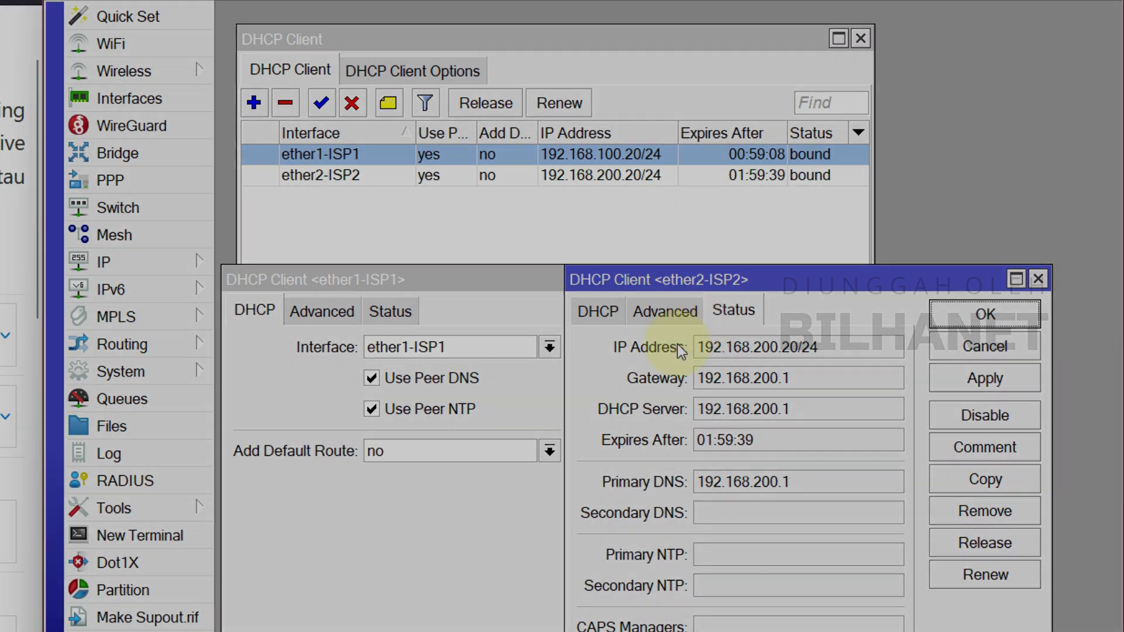
click(390, 311)
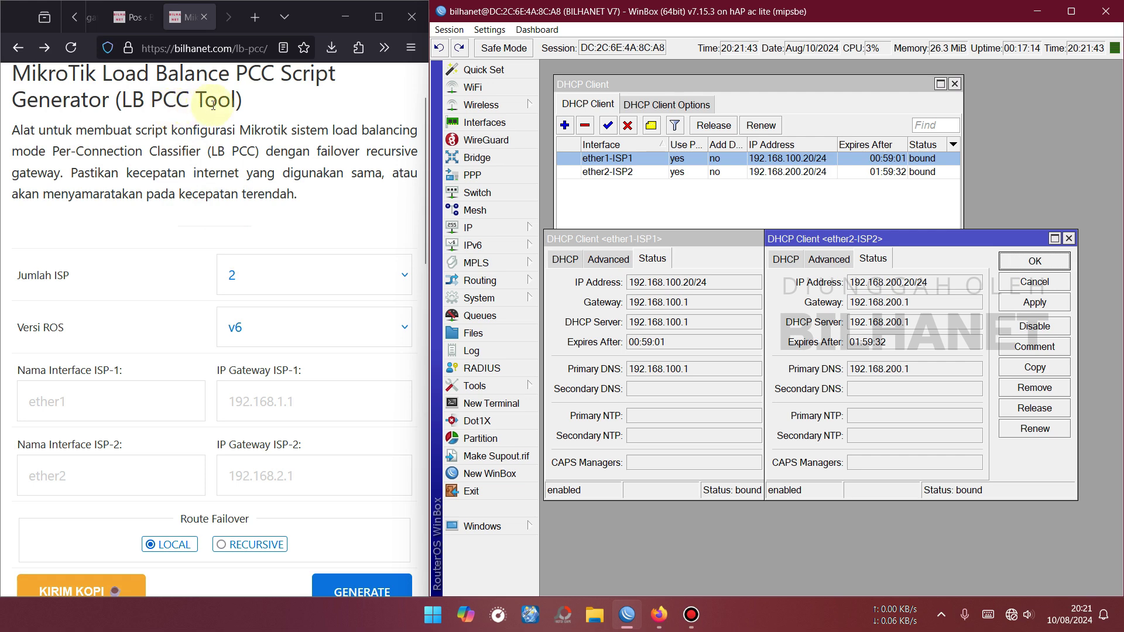
Set the generator's RouterOS version to v7.
click(264, 278)
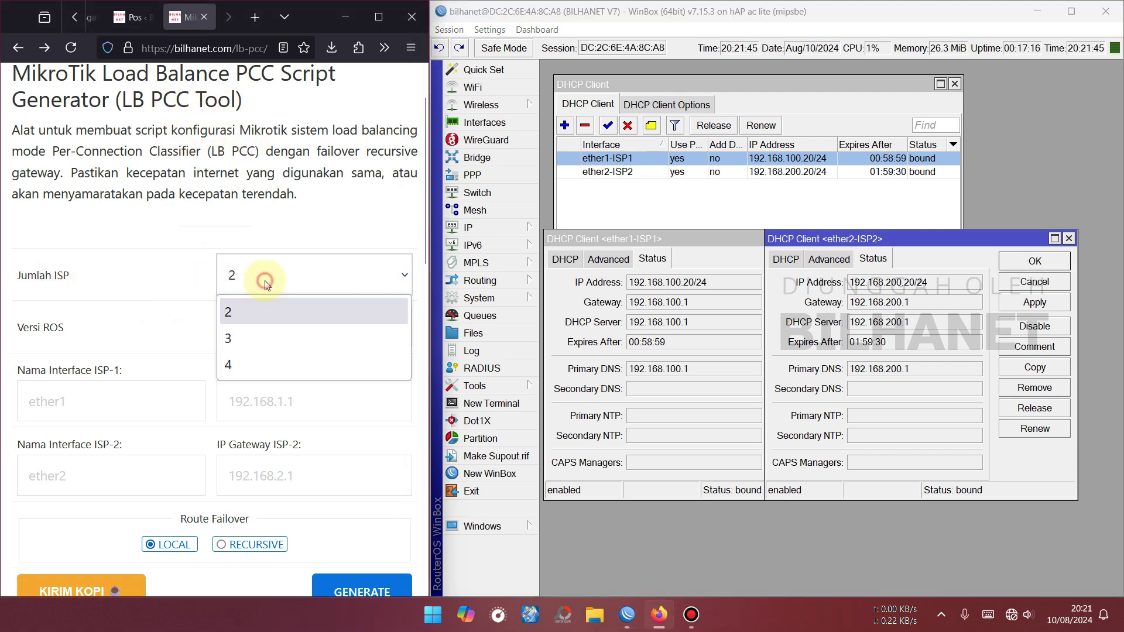
click(254, 342)
scroll(266, 293, down, 3)
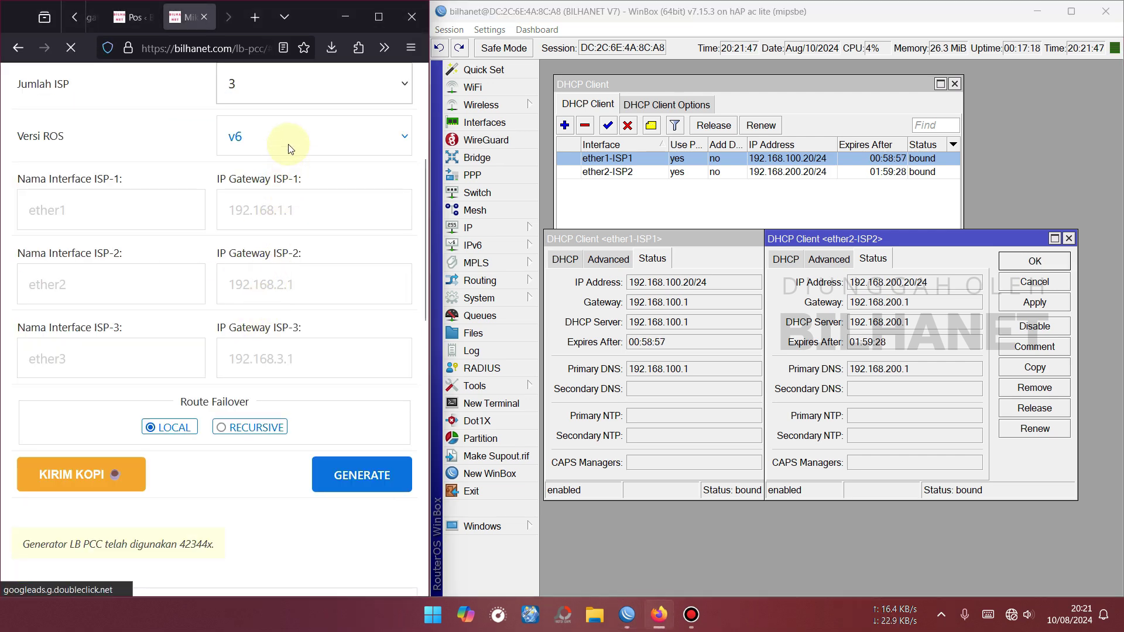
scroll(157, 192, down, 1)
double_click(31, 213)
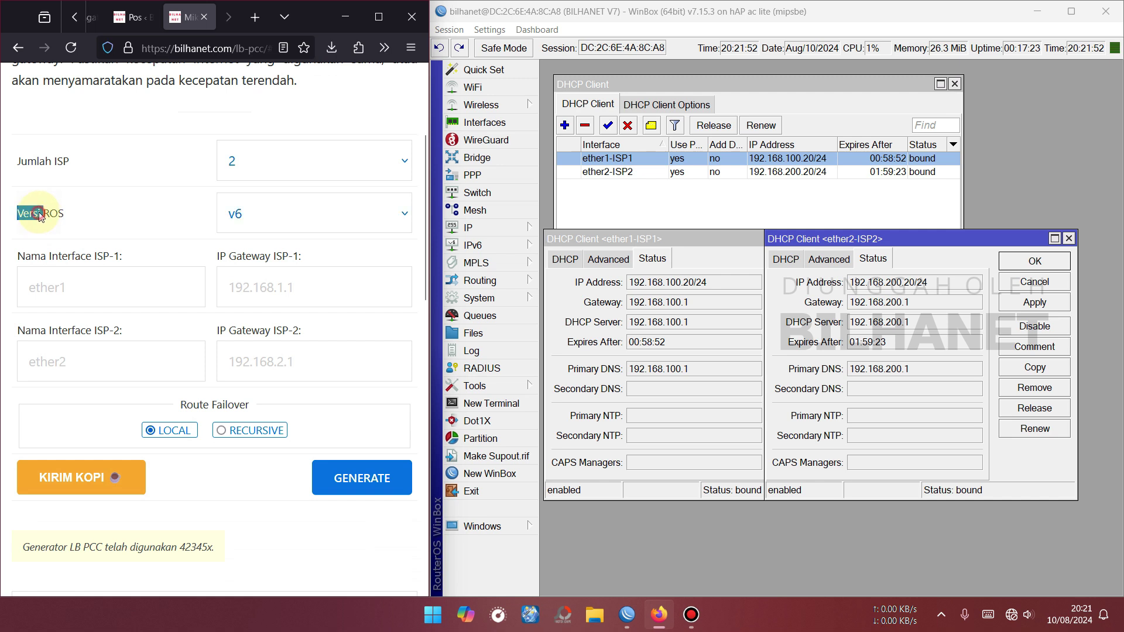
click(291, 224)
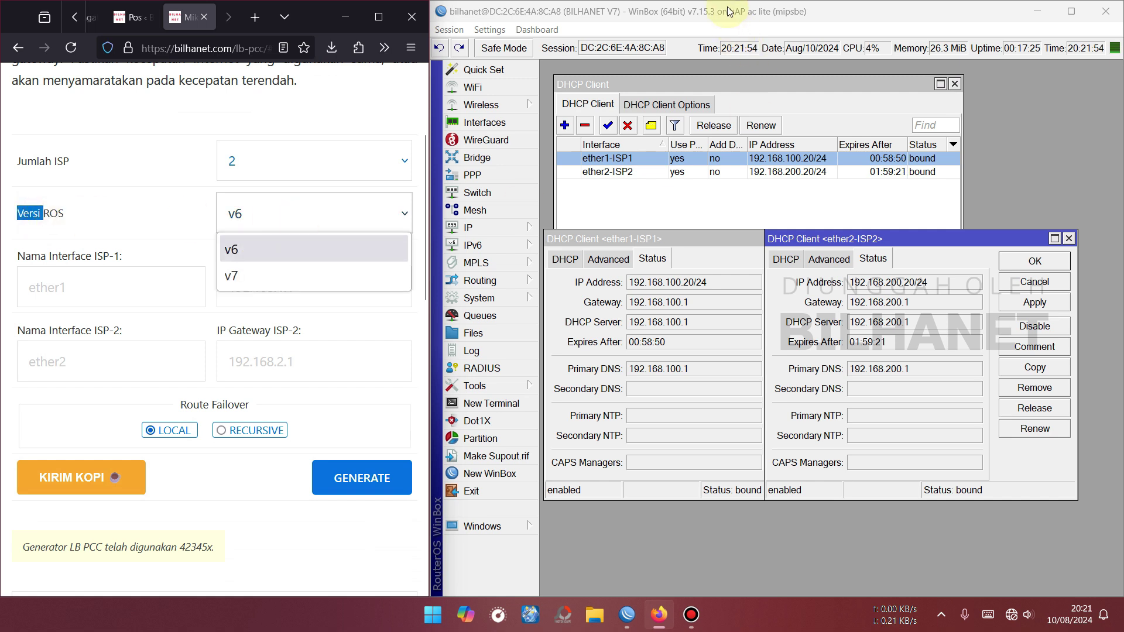
click(237, 278)
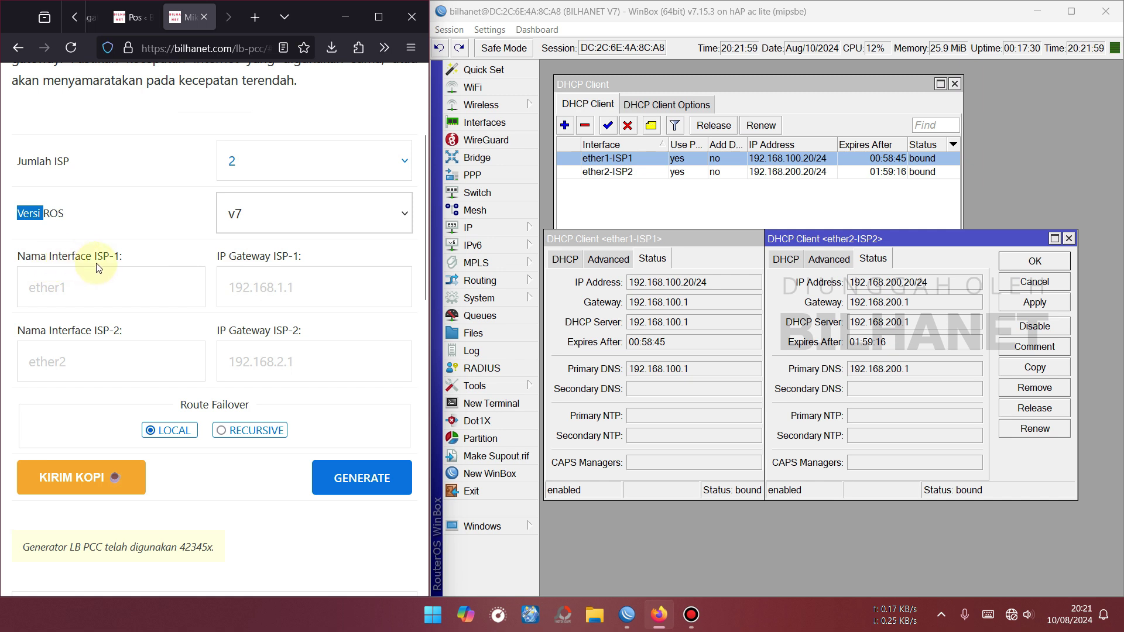
Enter ether1-ISP1 as the ISP-1 interface name and 192.168.100.1 as its gateway.
click(75, 291)
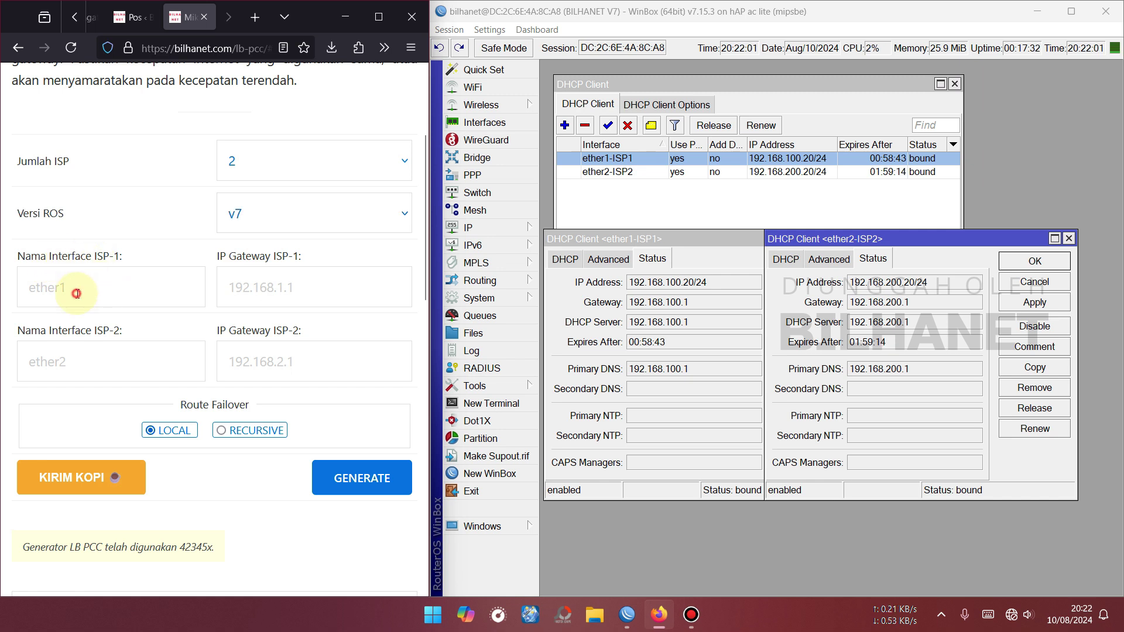
text(e)
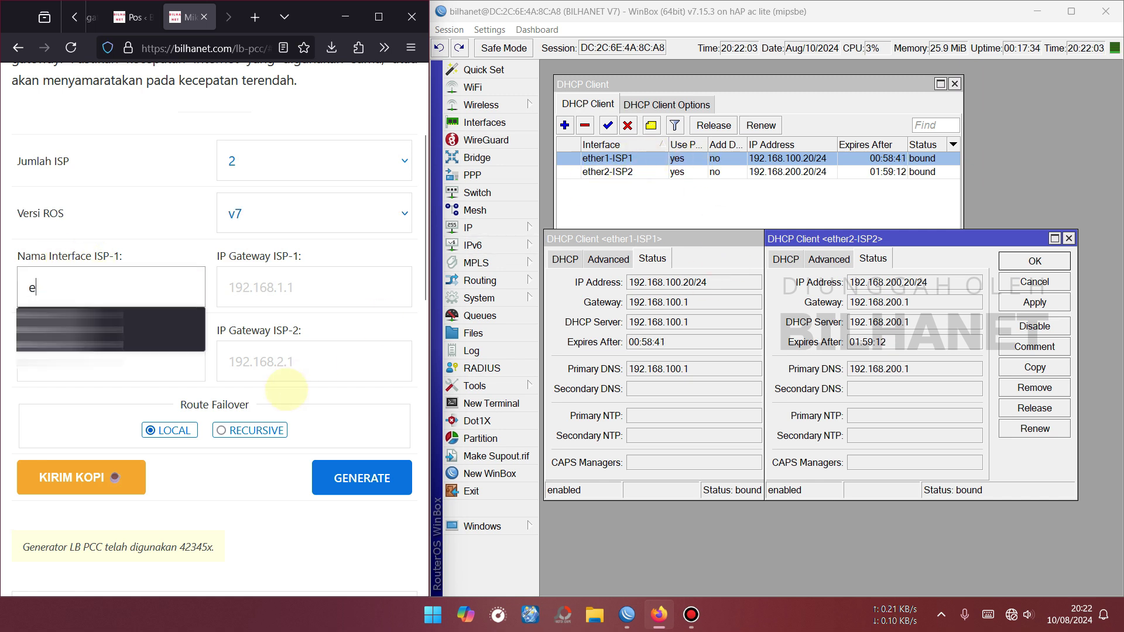
text(ther1)
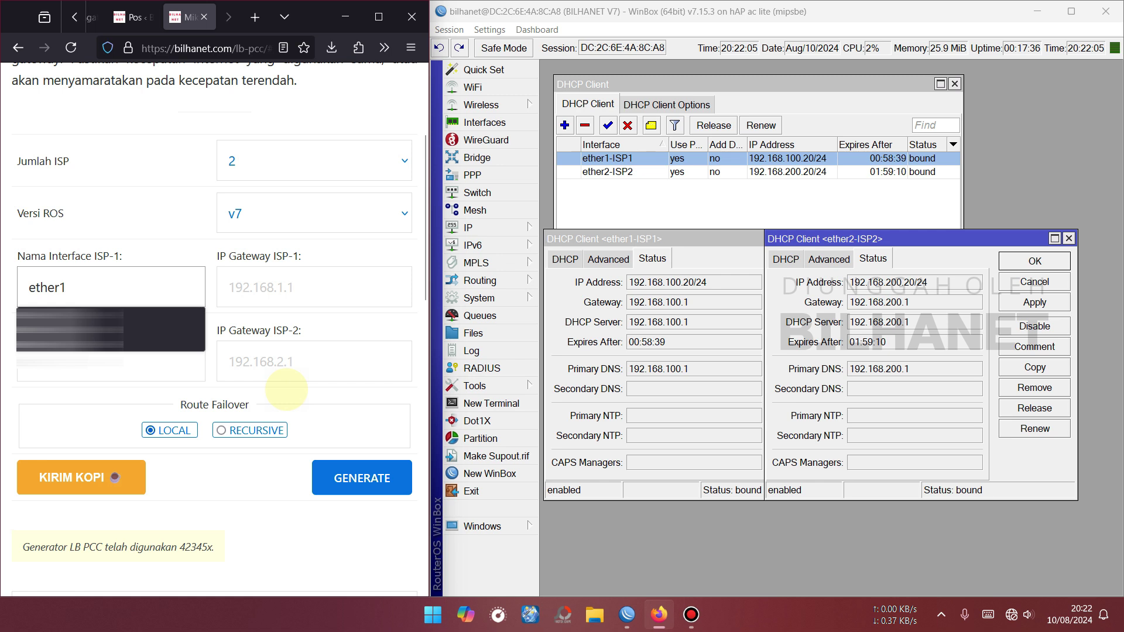
text(-ISP1)
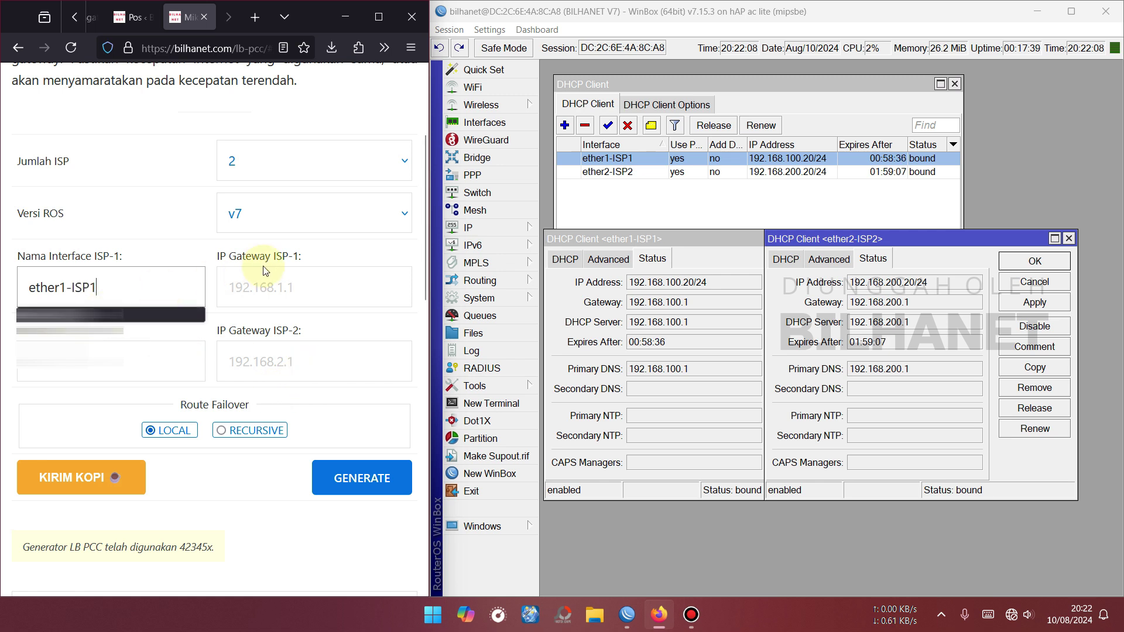
click(258, 267)
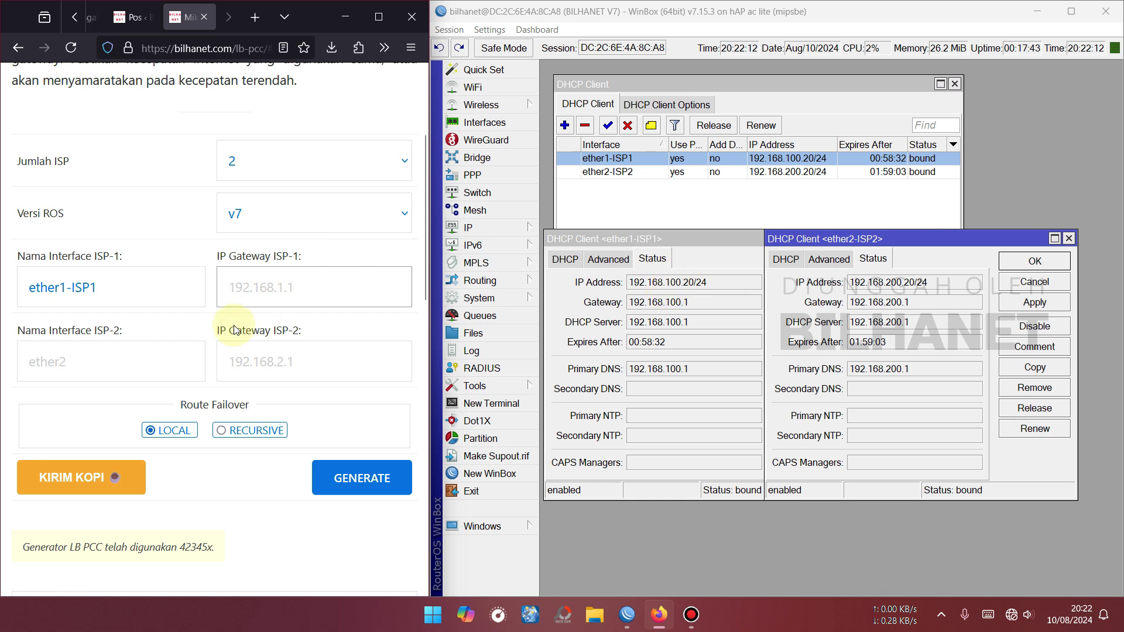
click(281, 277)
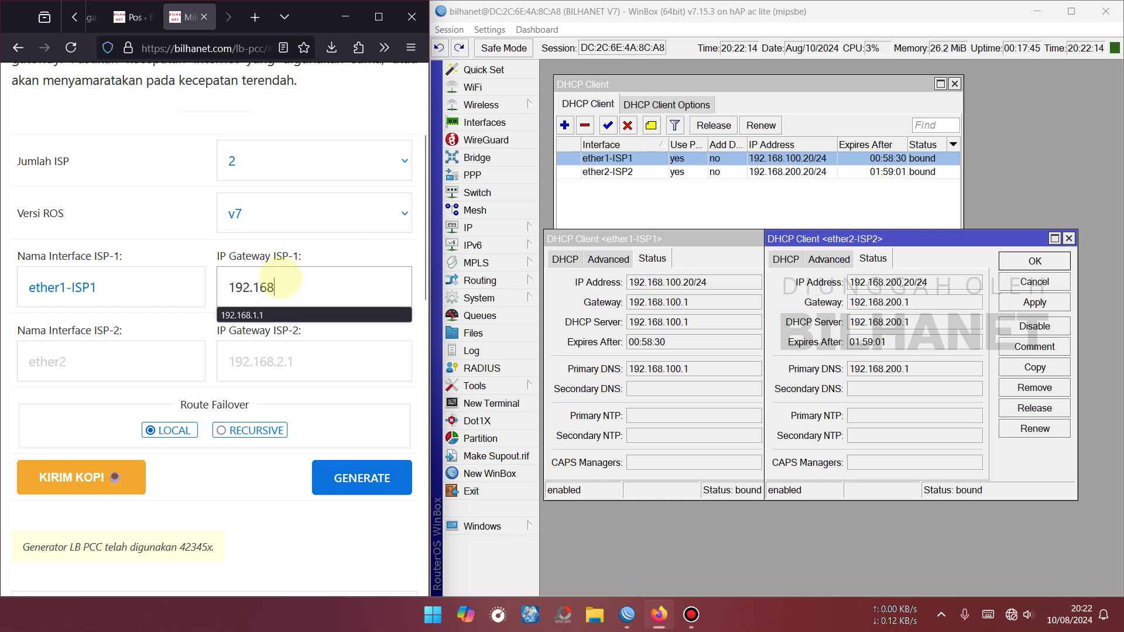
text(192.168.100.1)
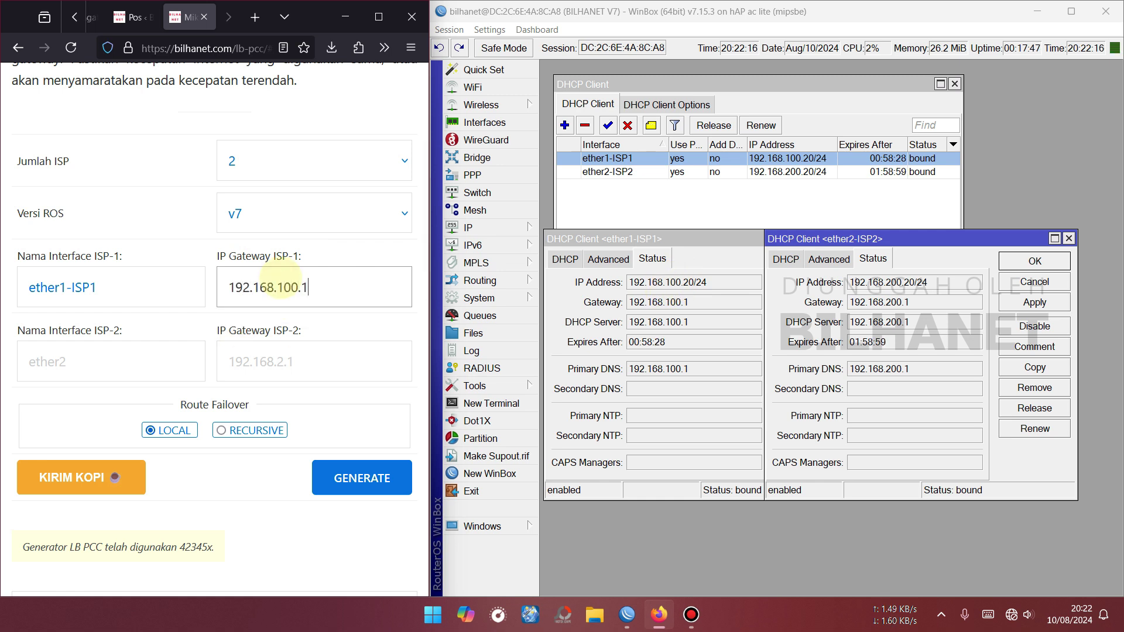
click(78, 357)
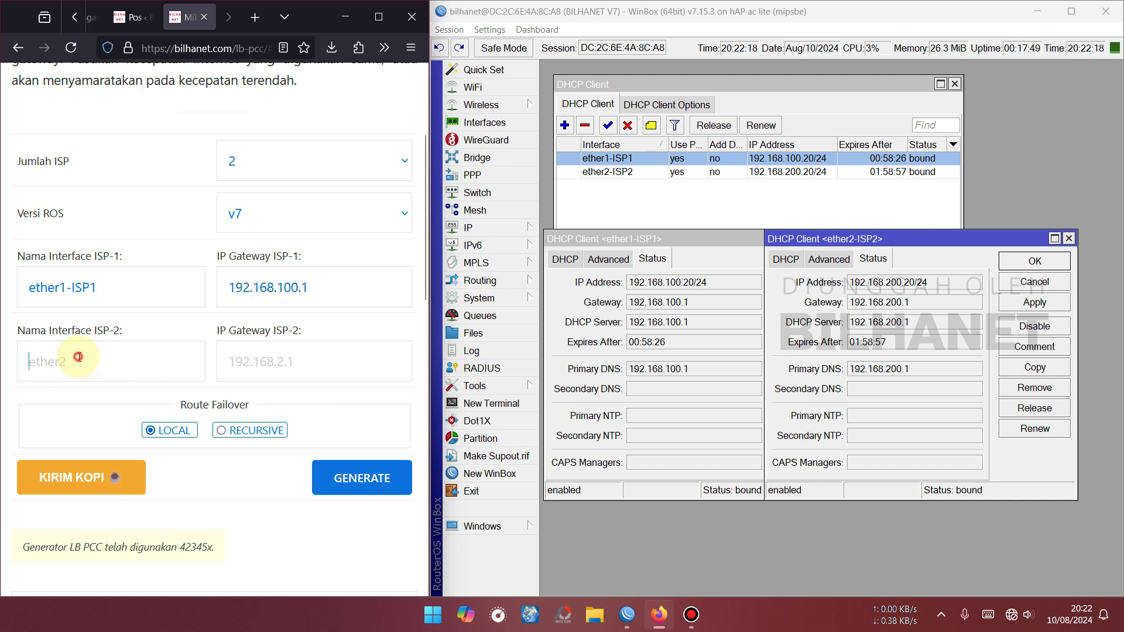
Copy the ether2-ISP2 interface name from WinBox into the ISP-2 interface name field.
click(622, 172)
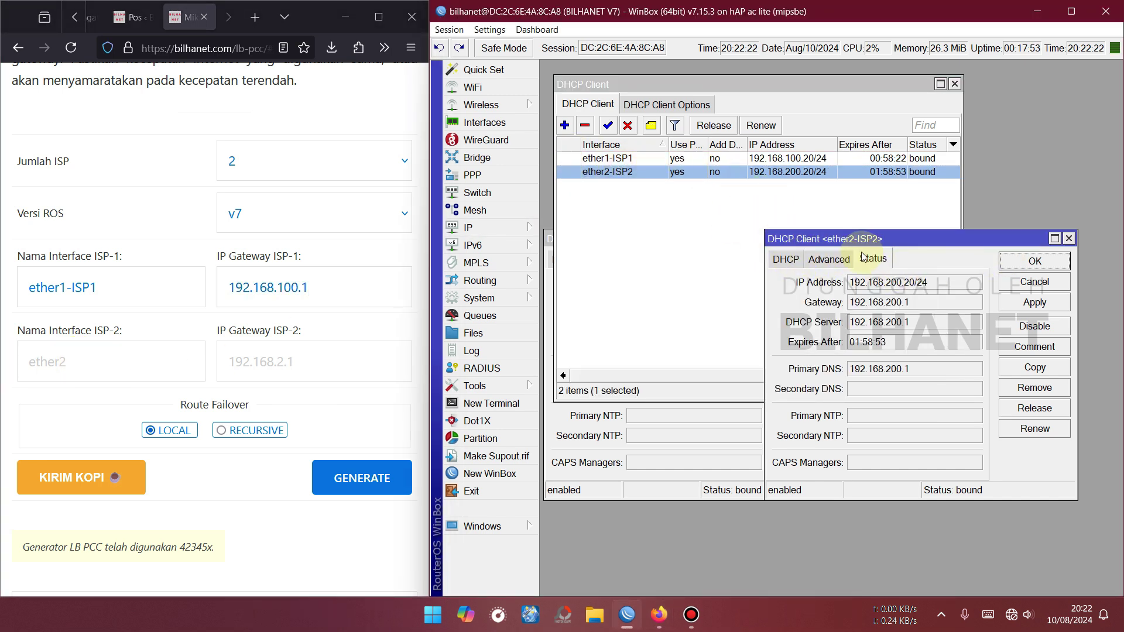
click(785, 260)
click(1035, 282)
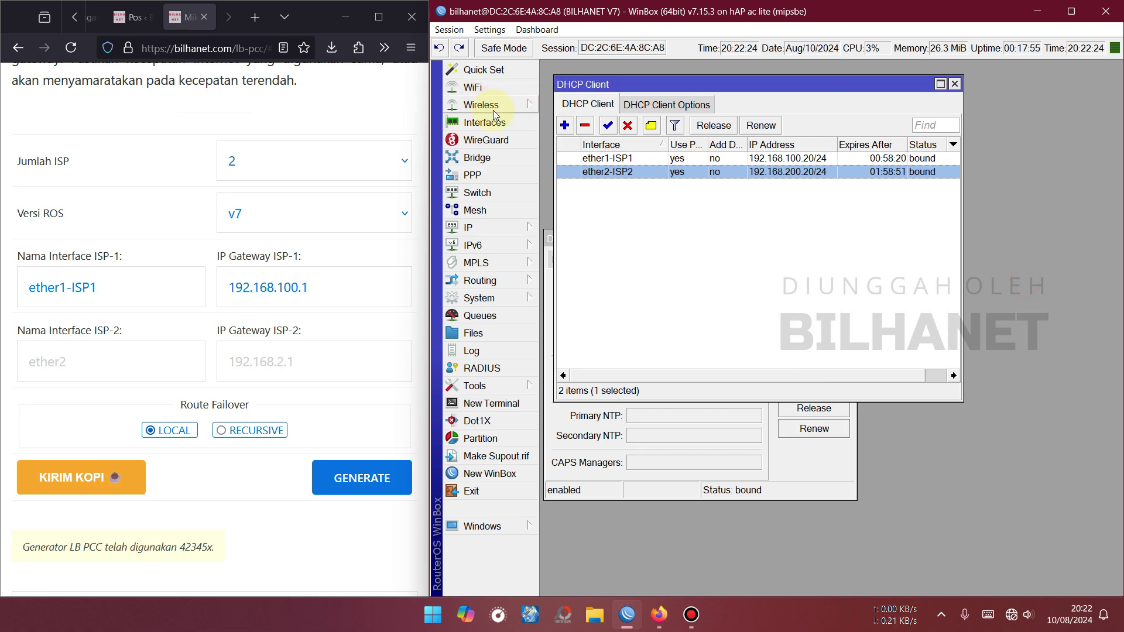
click(493, 121)
double_click(647, 160)
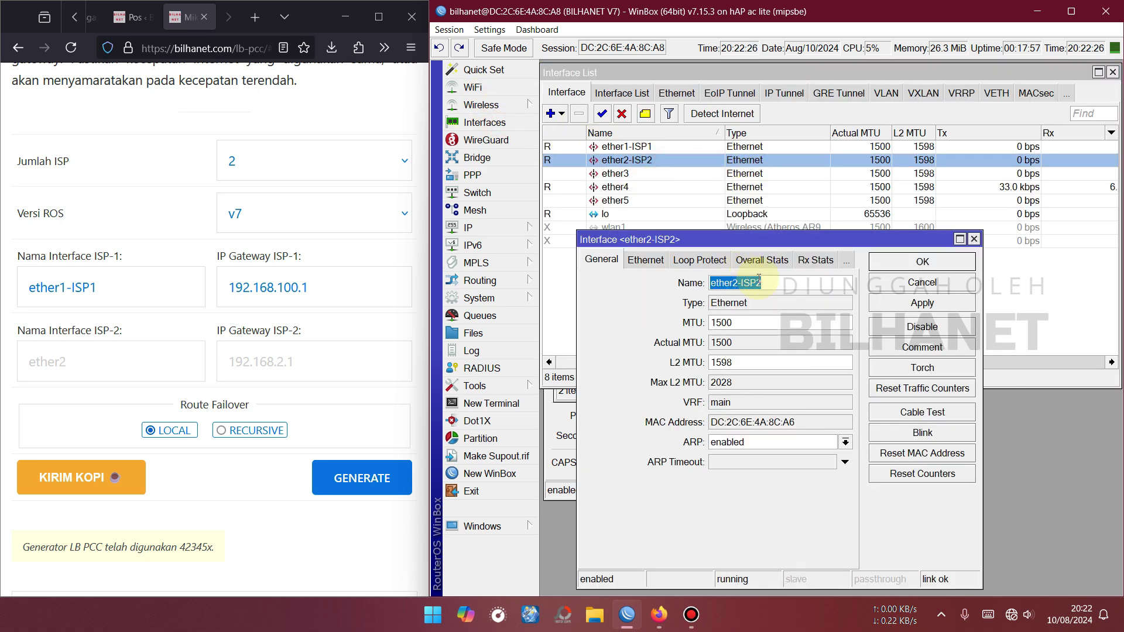
drag(760, 282, 715, 282)
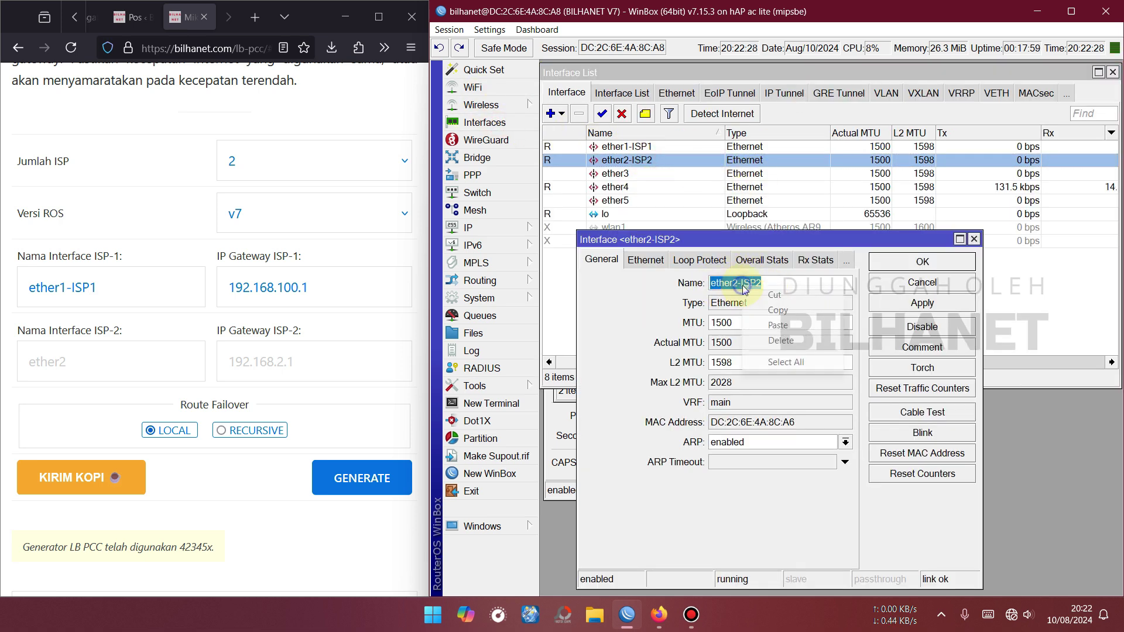
right_click(735, 284)
click(767, 321)
click(924, 265)
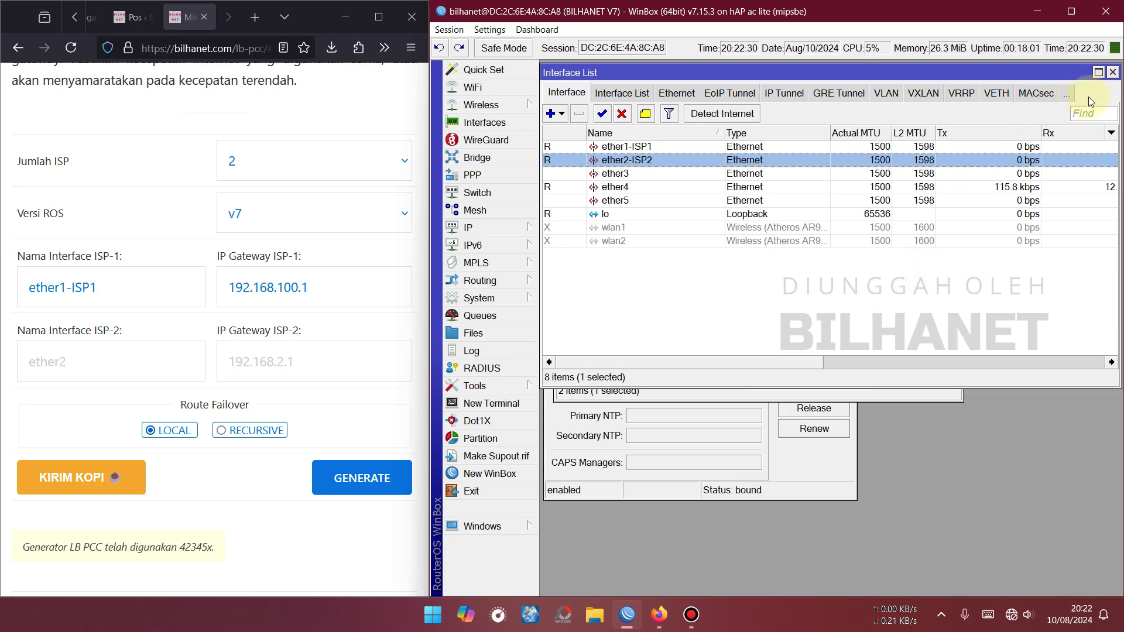
click(1113, 72)
right_click(81, 367)
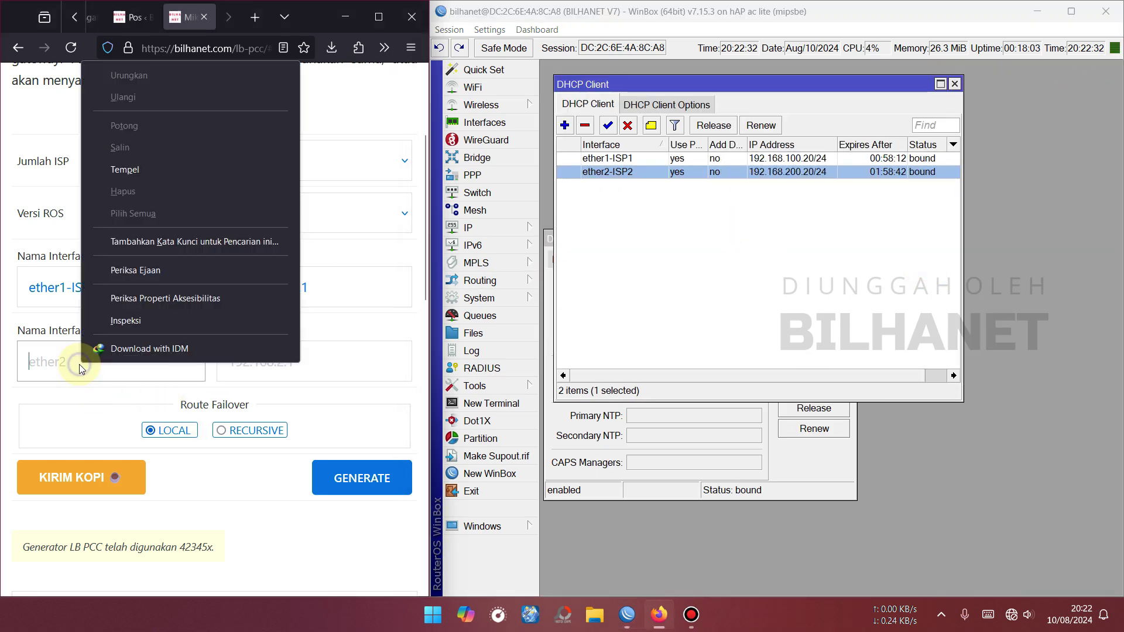
click(126, 164)
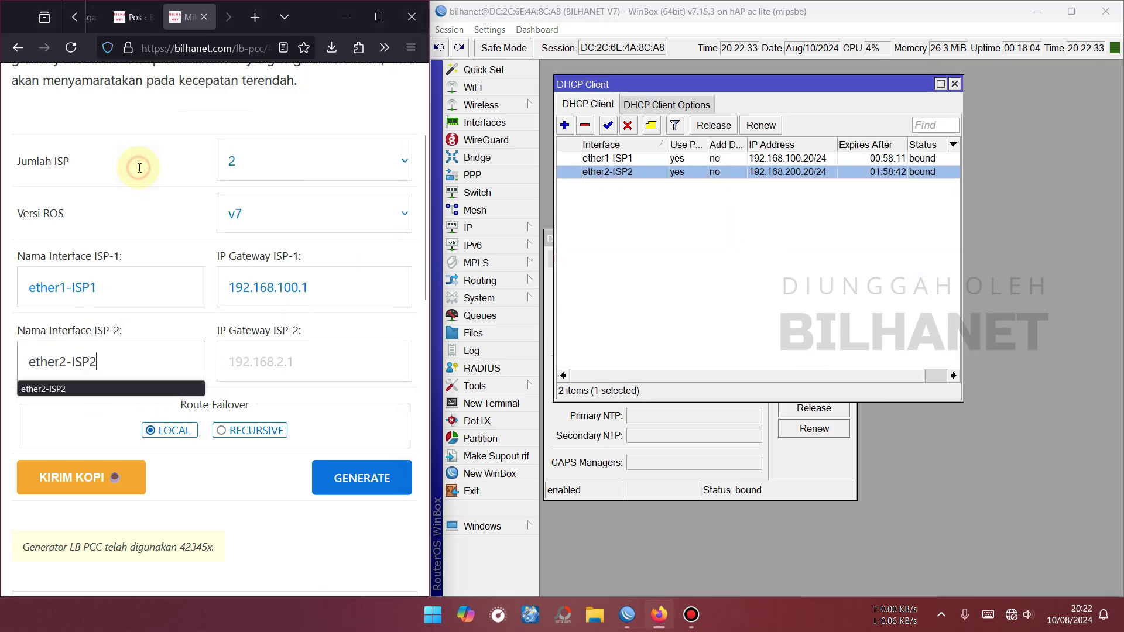
Enter 192.168.200.1 as the ISP-2 gateway, reading it from the DHCP client status.
click(293, 366)
click(814, 472)
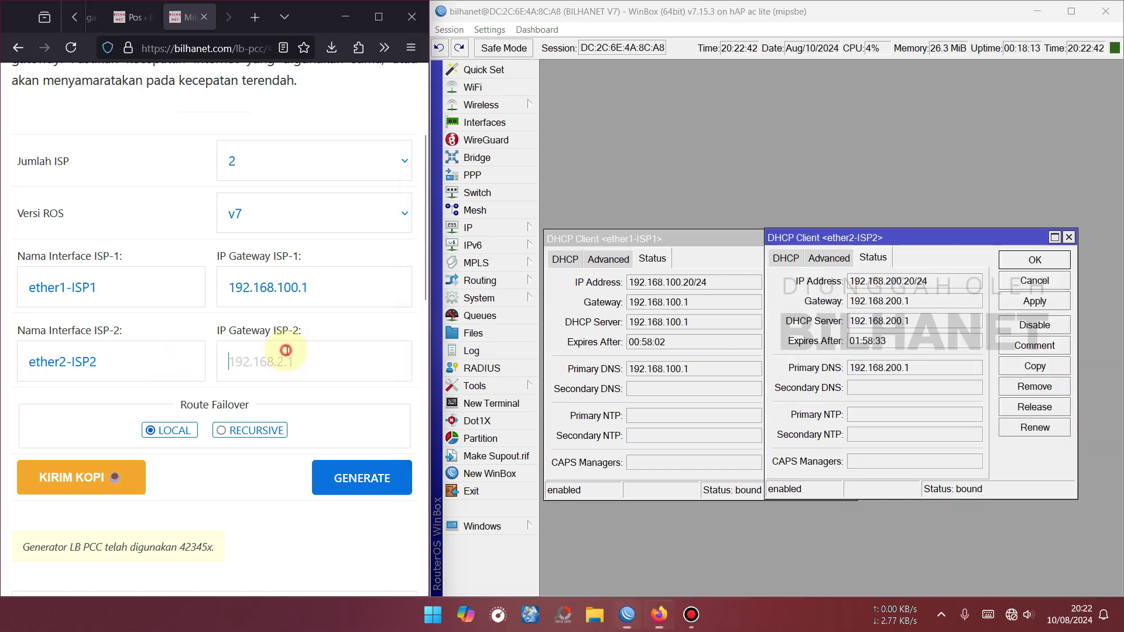
click(287, 354)
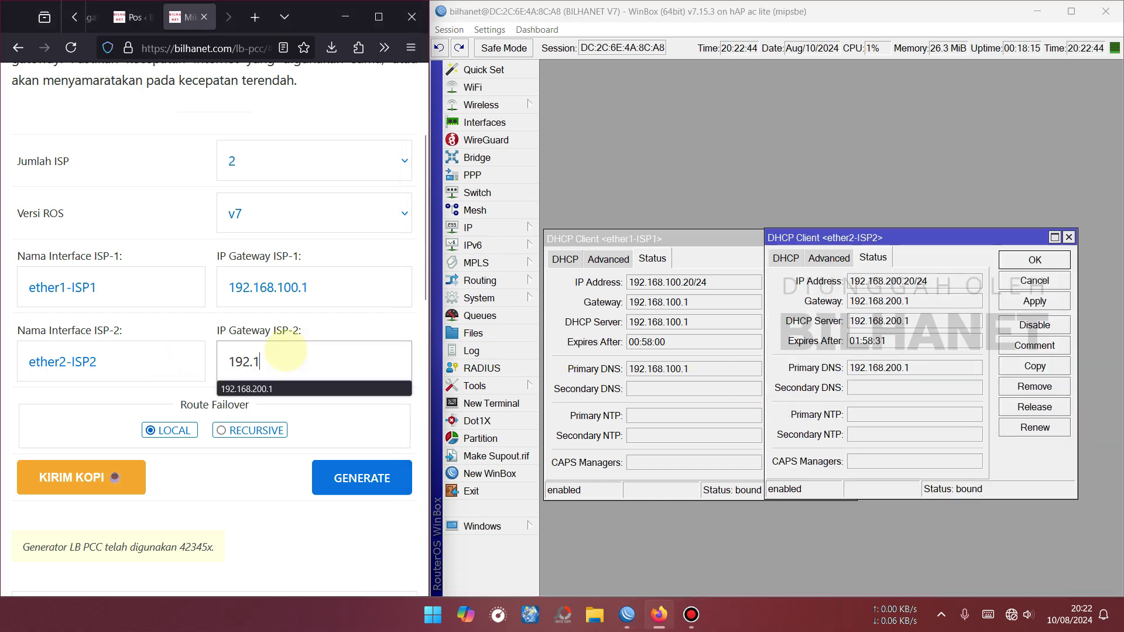
text(192.168.200.1)
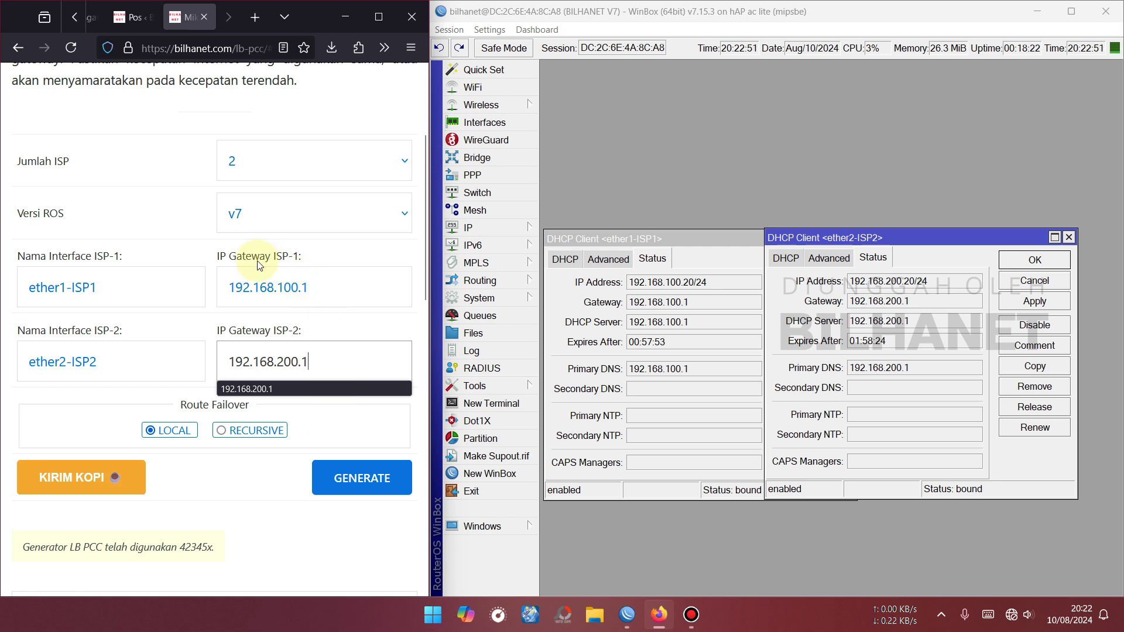
click(348, 429)
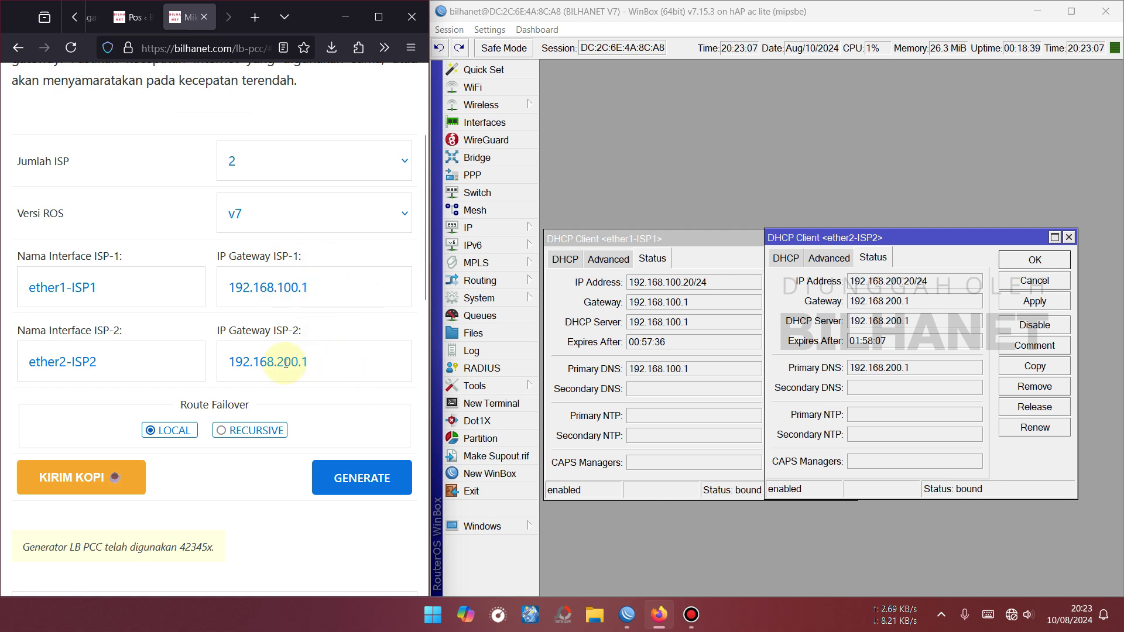
click(326, 289)
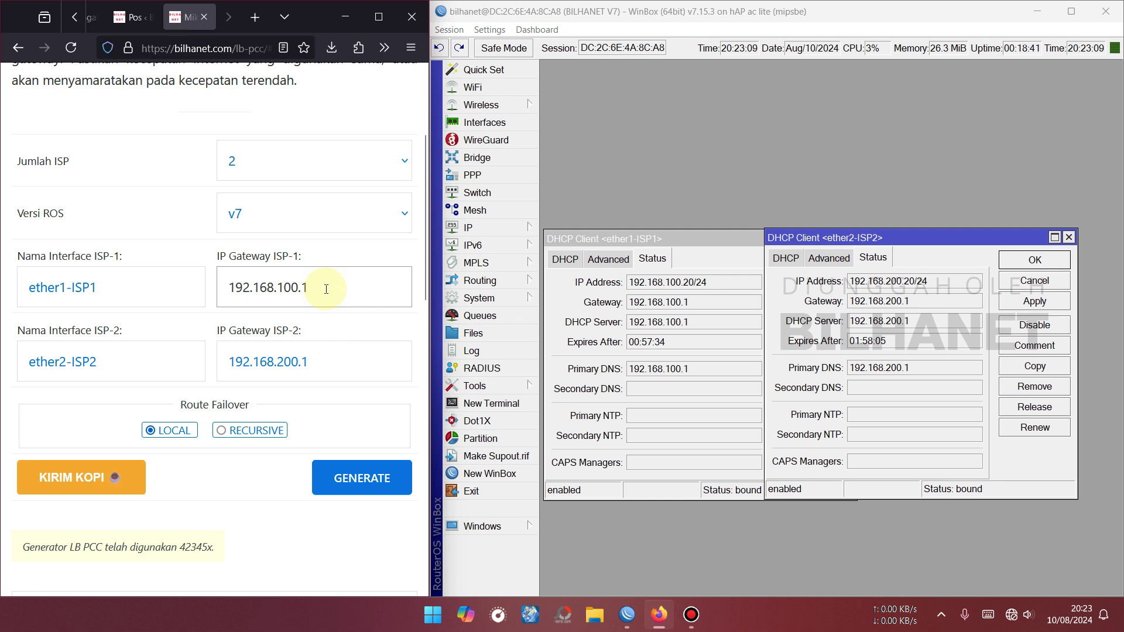
text(%)
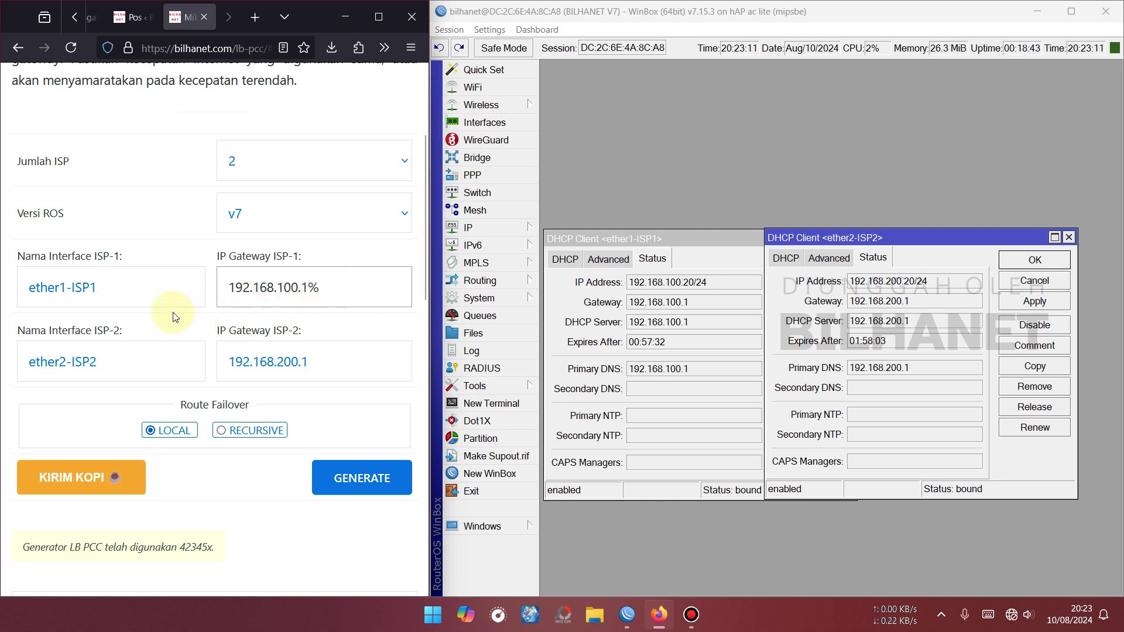
drag(126, 288, 18, 288)
key(ctrl+c)
click(363, 288)
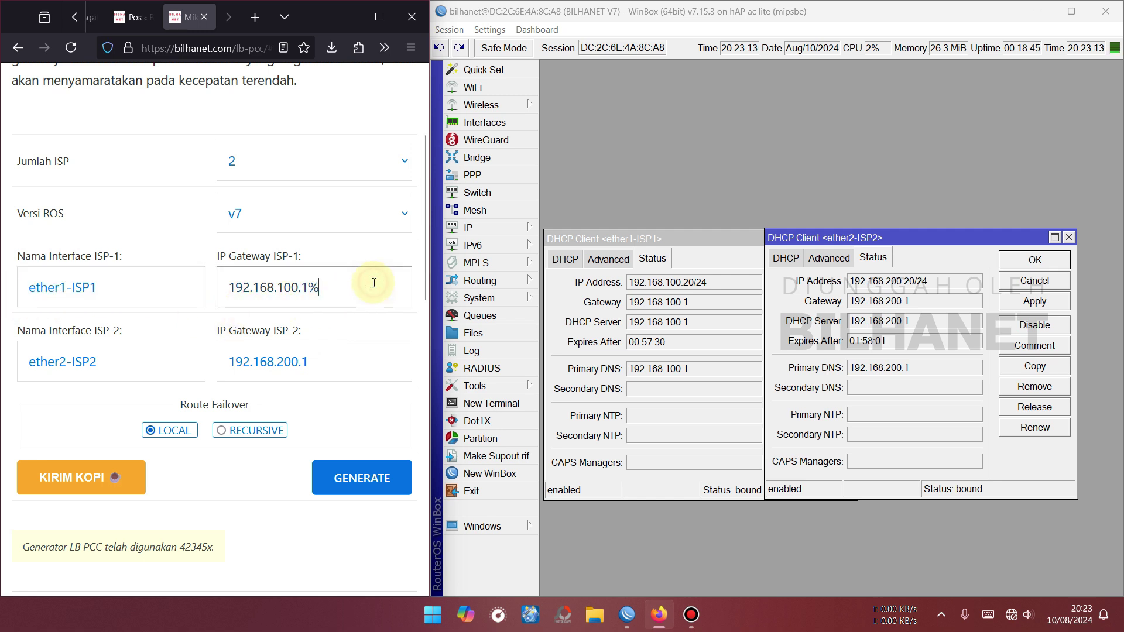
key(ctrl+v)
drag(117, 362, 13, 373)
key(ctrl+c)
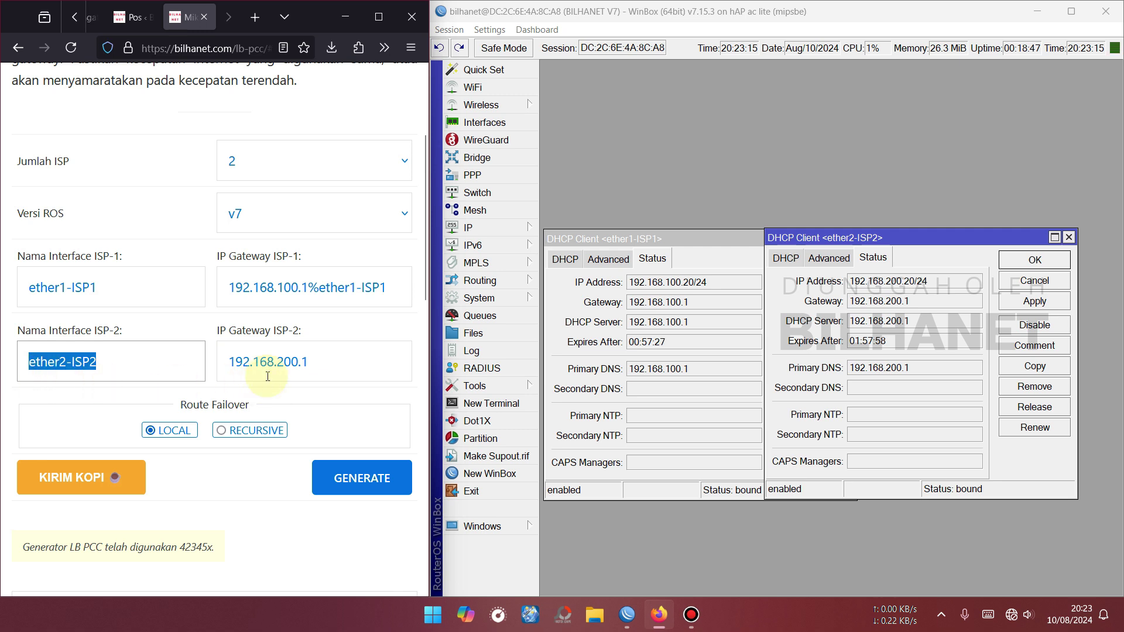
click(324, 362)
text(%)
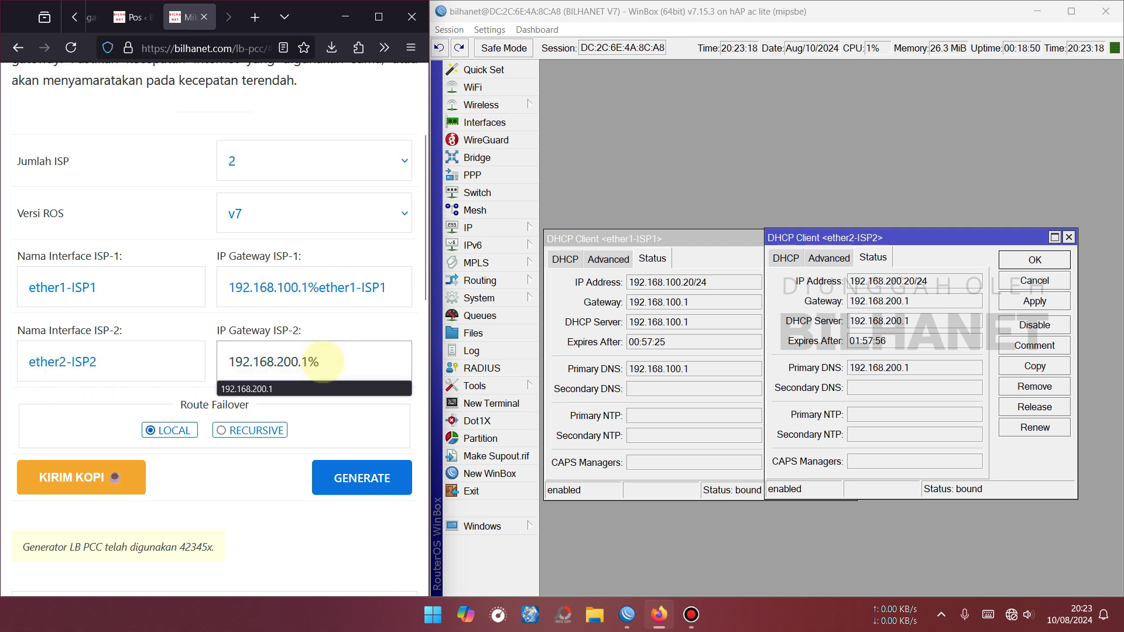
key(ctrl+v)
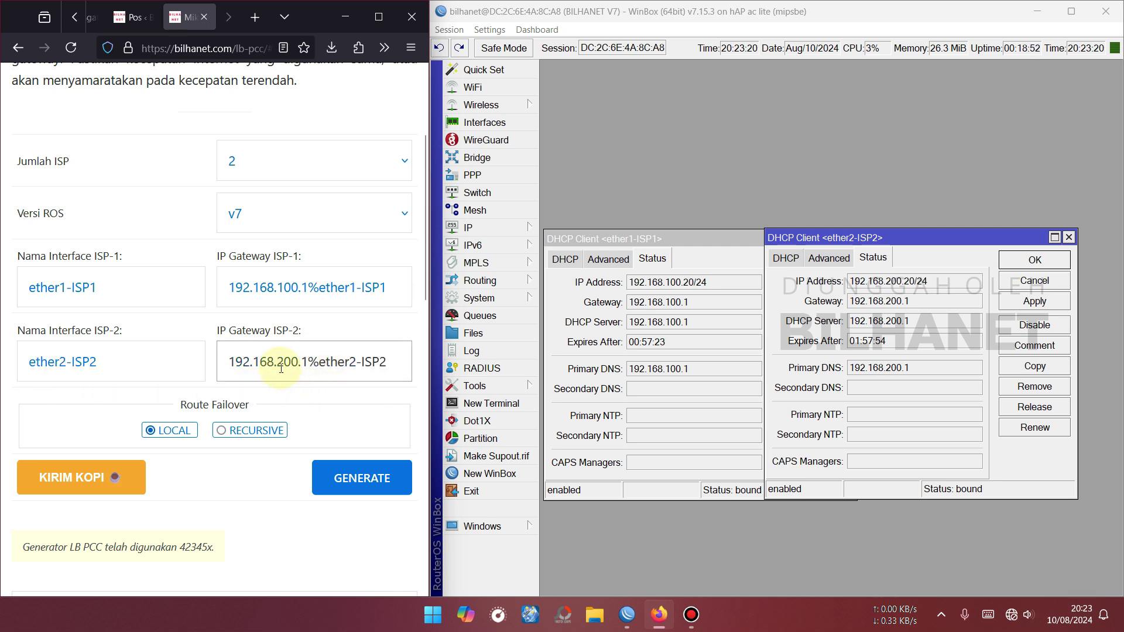
drag(277, 362, 282, 362)
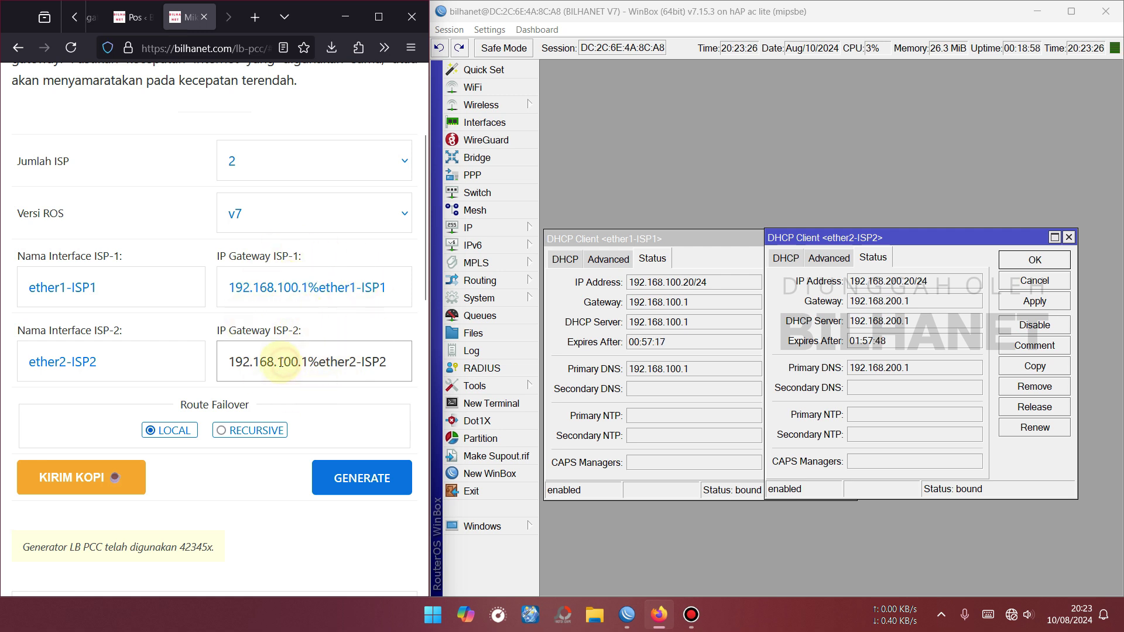
text(2)
drag(310, 362, 420, 356)
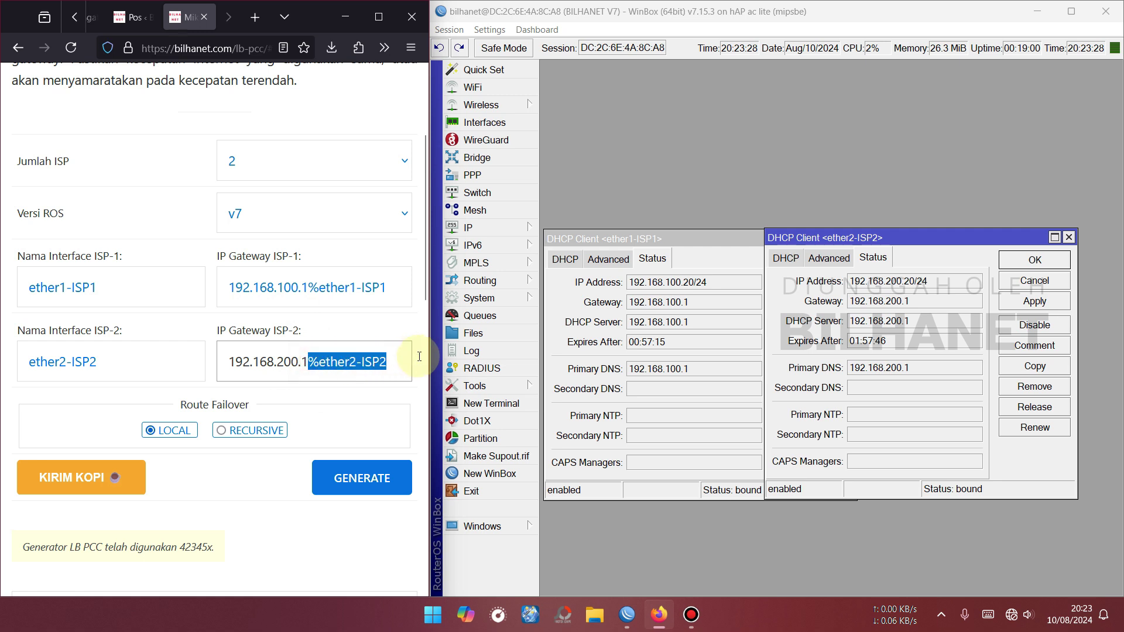
key(BackSpace)
drag(311, 288, 395, 287)
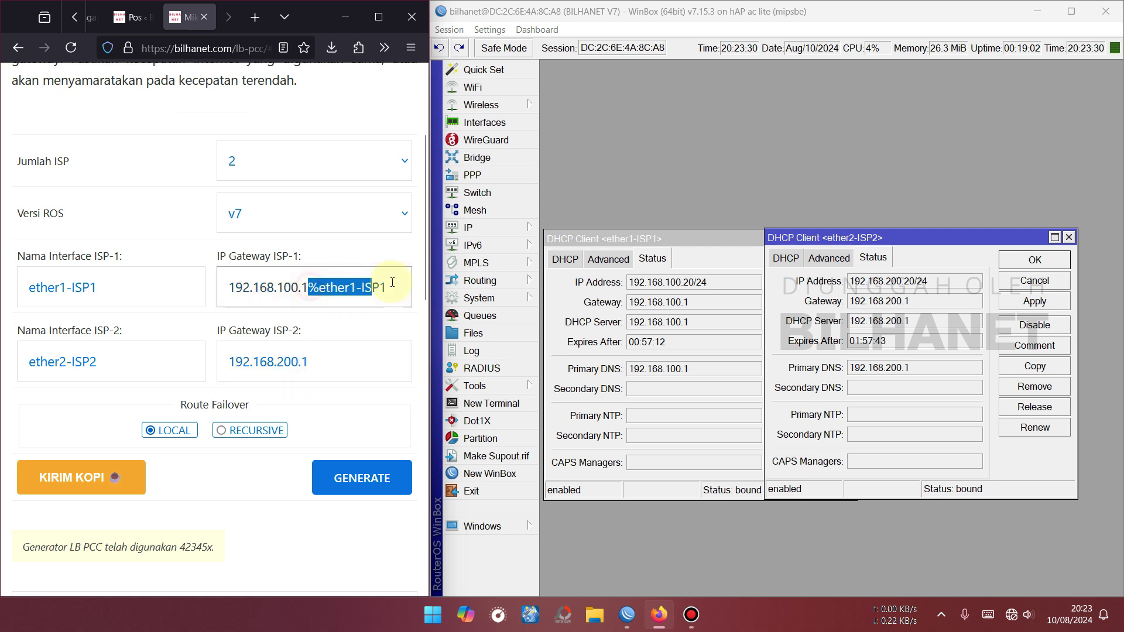
key(BackSpace)
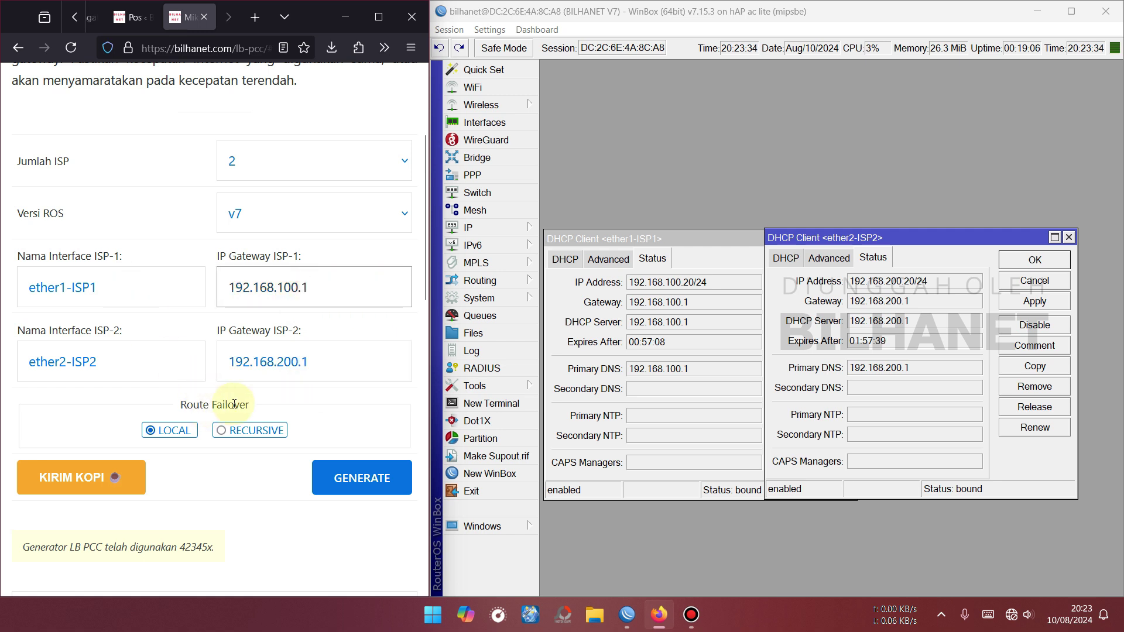
click(233, 405)
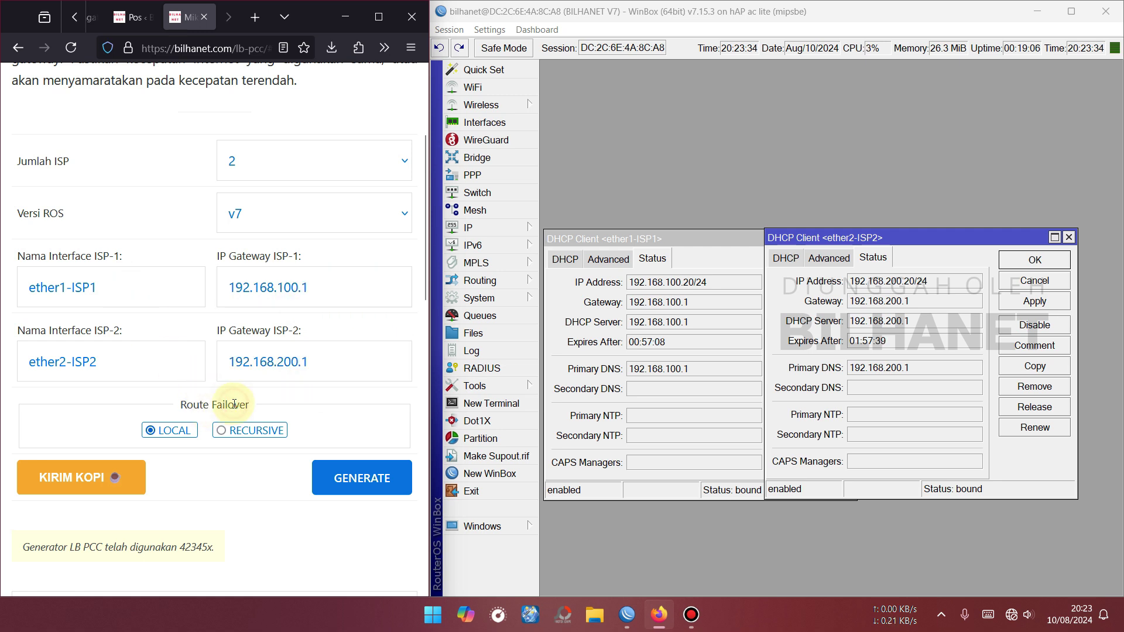
Choose RECURSIVE failover, generate the script, and review its dhcp-client lines for both ISPs.
click(222, 432)
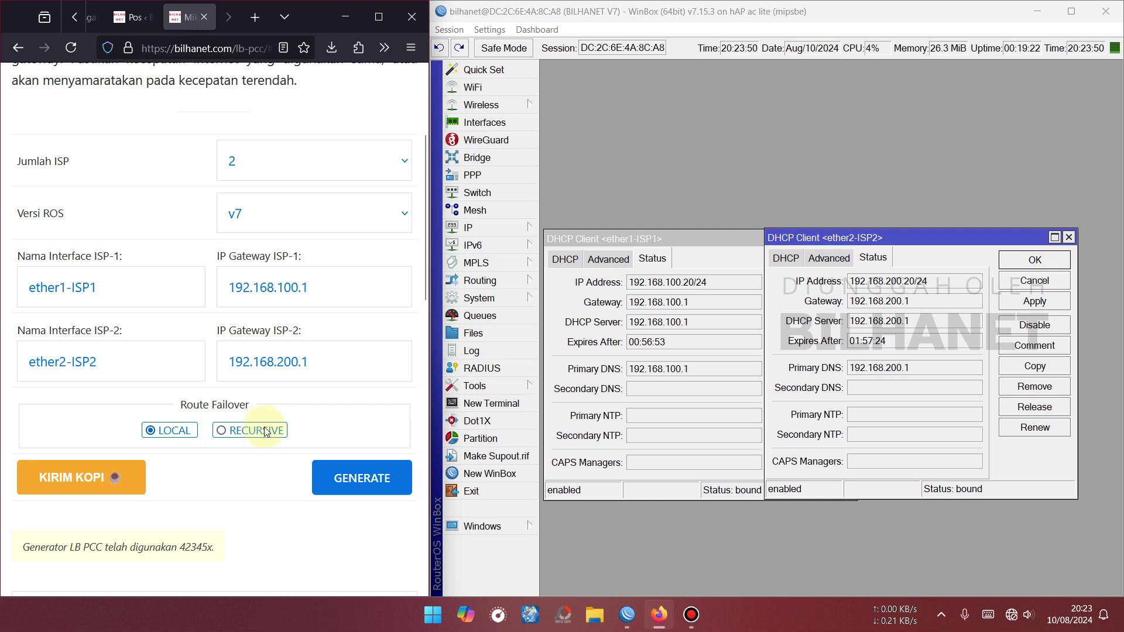
click(363, 480)
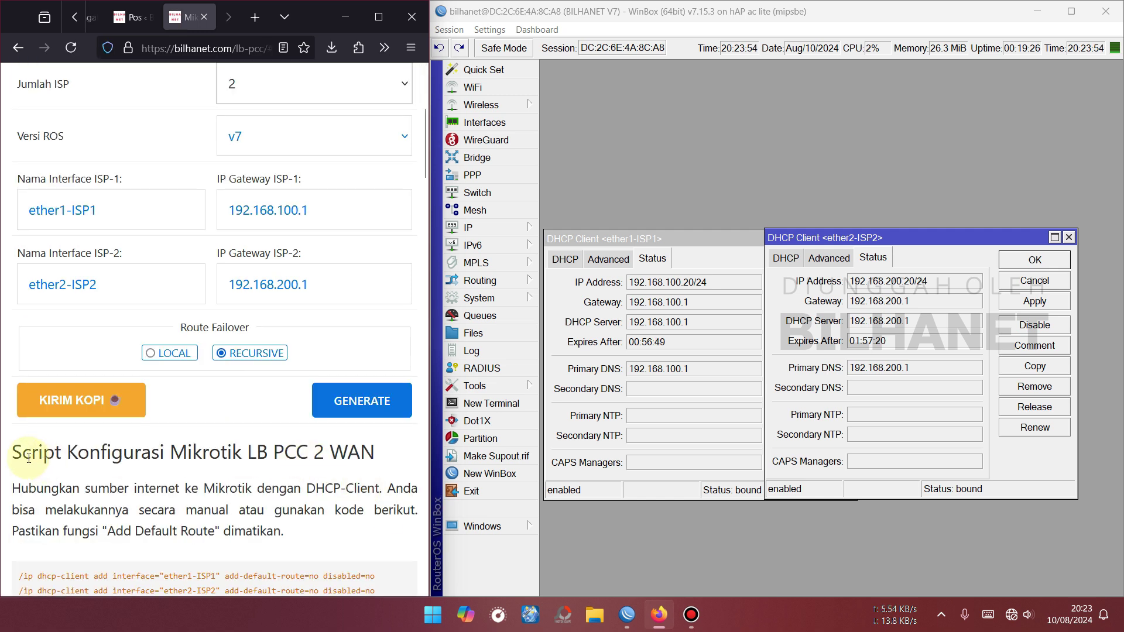
scroll(167, 463, down, 3)
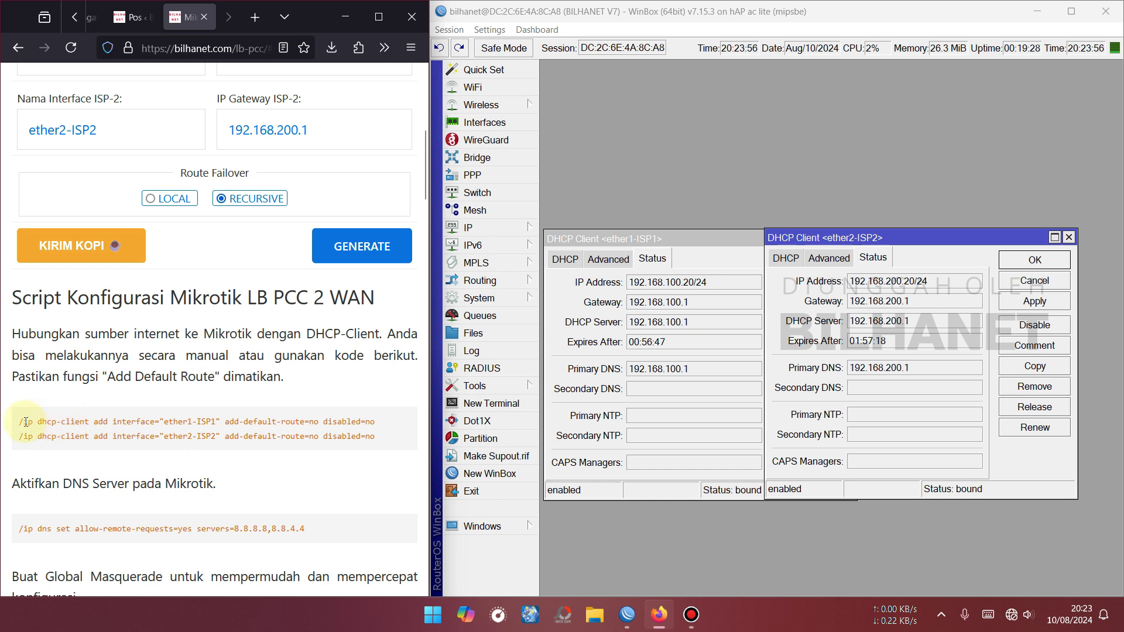
scroll(182, 432, down, 2)
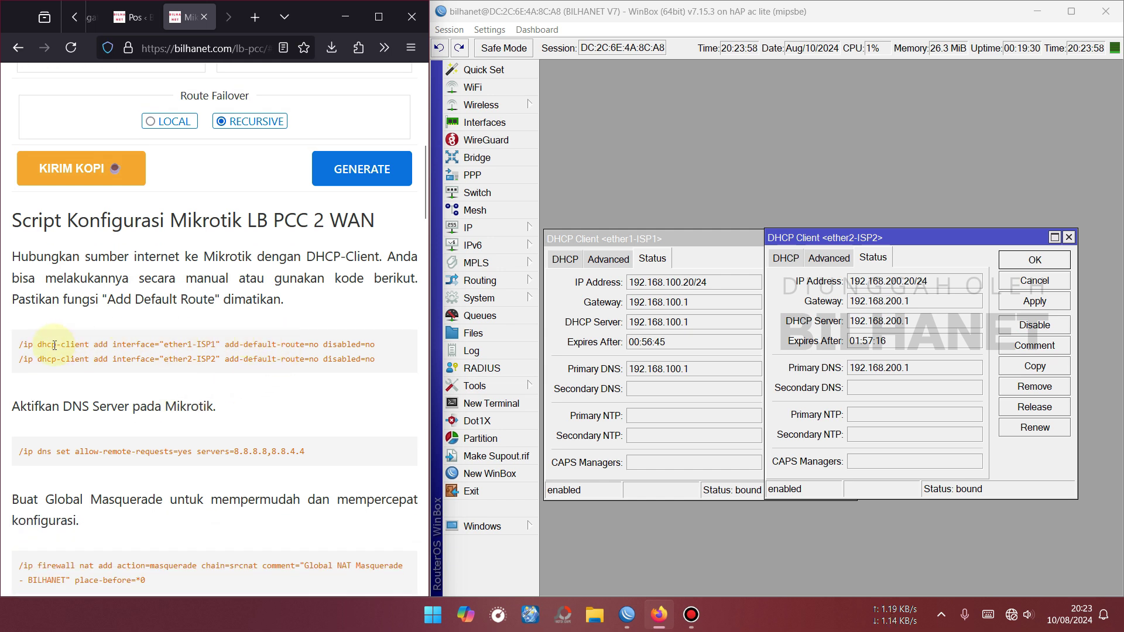
scroll(196, 351, down, 2)
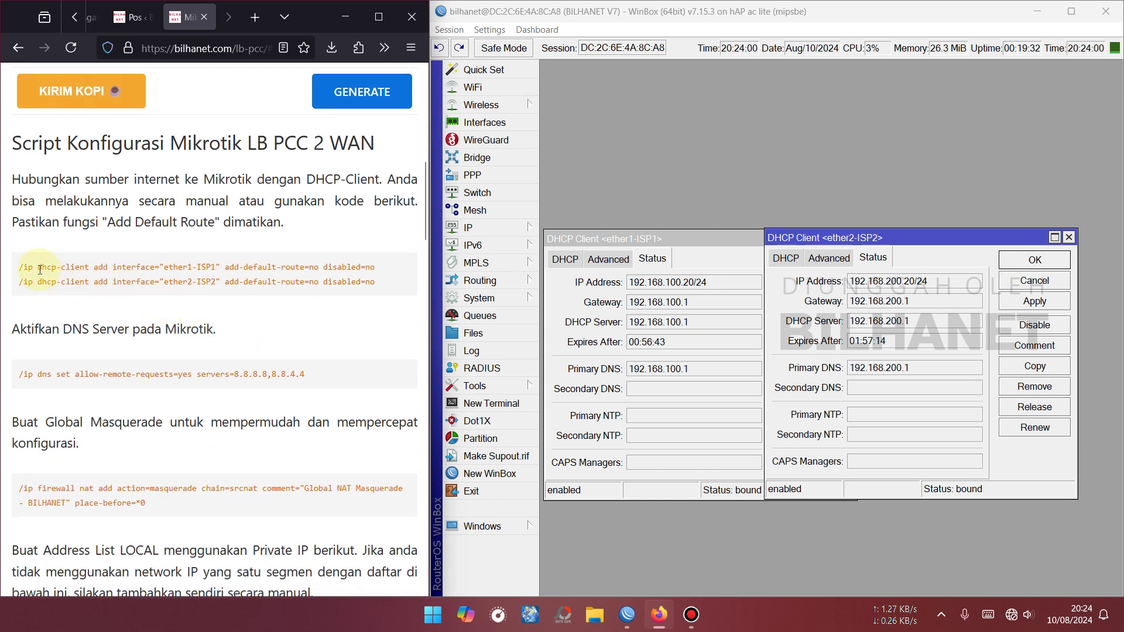
drag(38, 269, 89, 269)
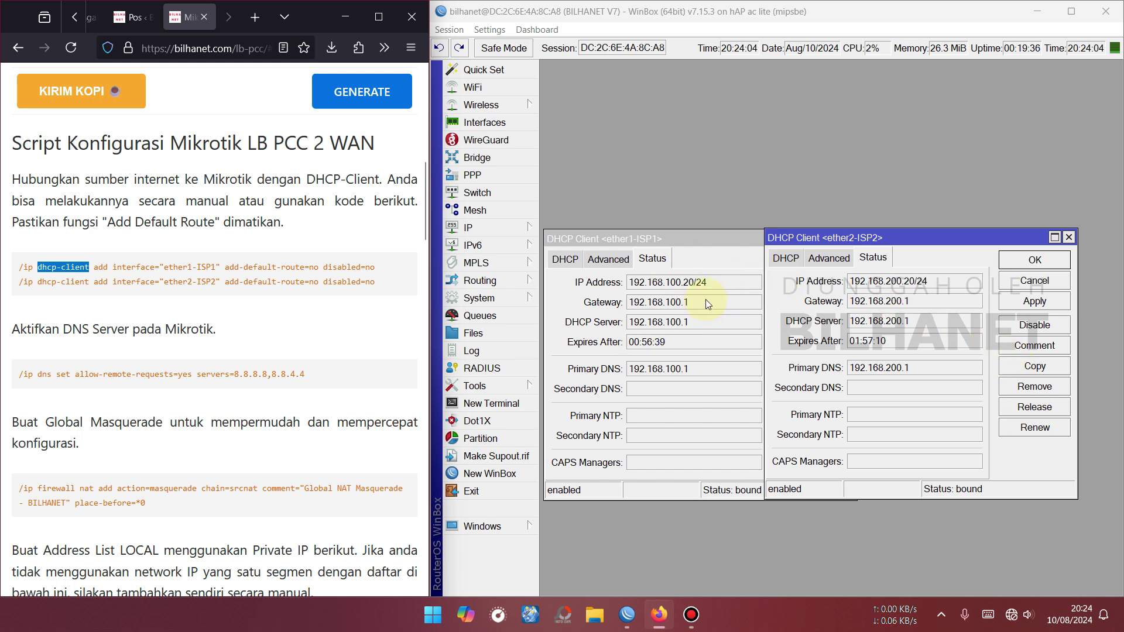
drag(154, 282, 205, 282)
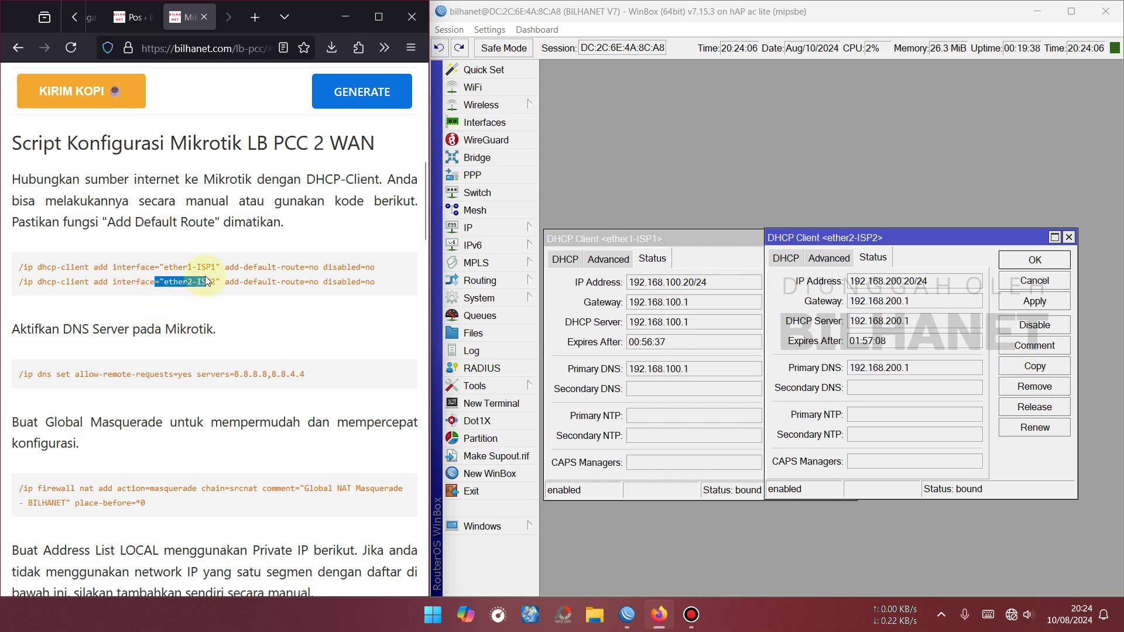
scroll(187, 269, down, 2)
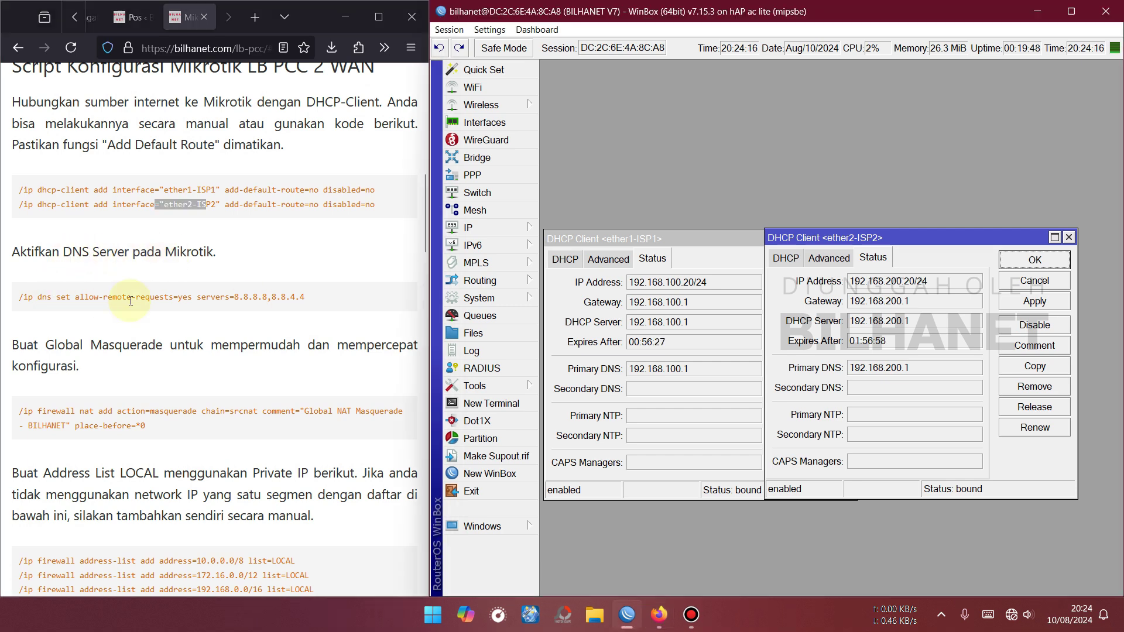
Copy the /ip dns set command from the script and run it in the router terminal.
click(130, 294)
click(1070, 238)
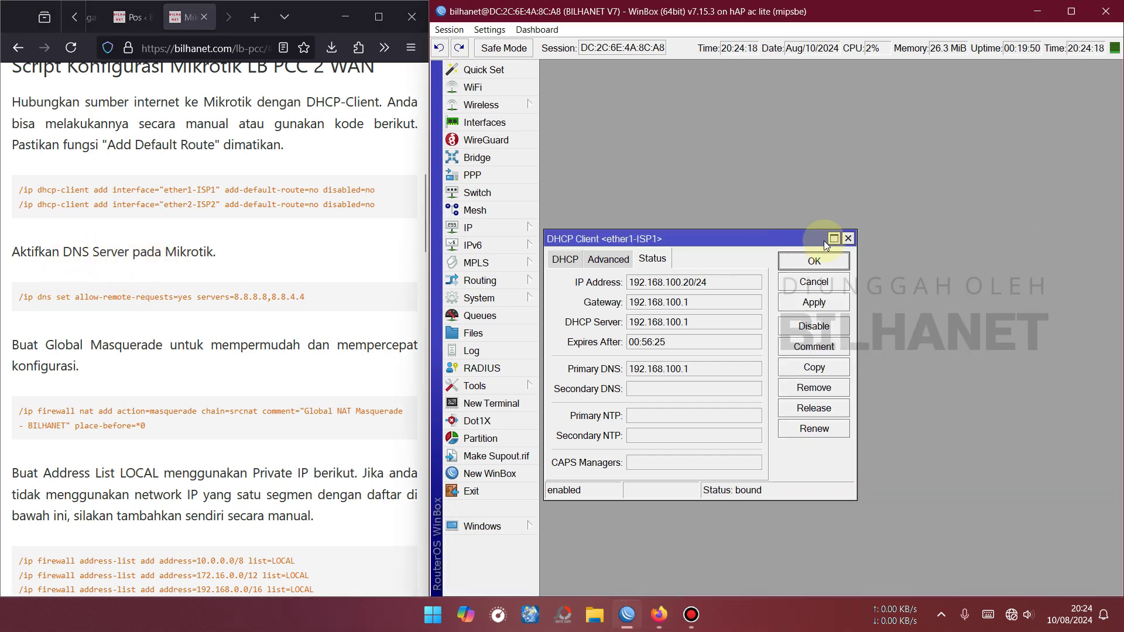
click(853, 239)
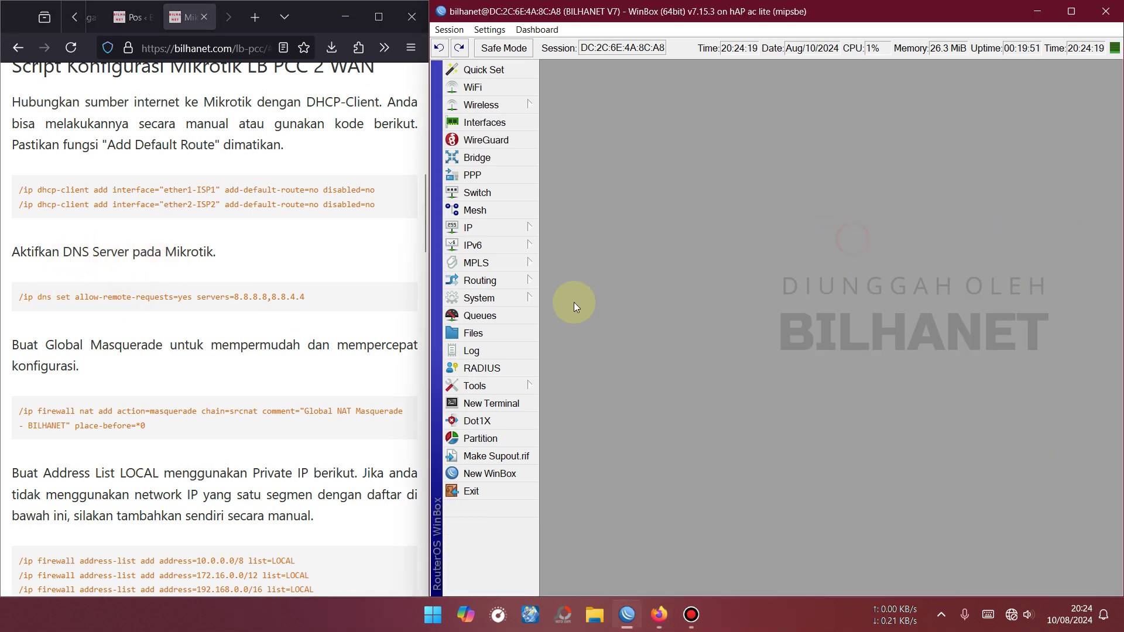
click(502, 410)
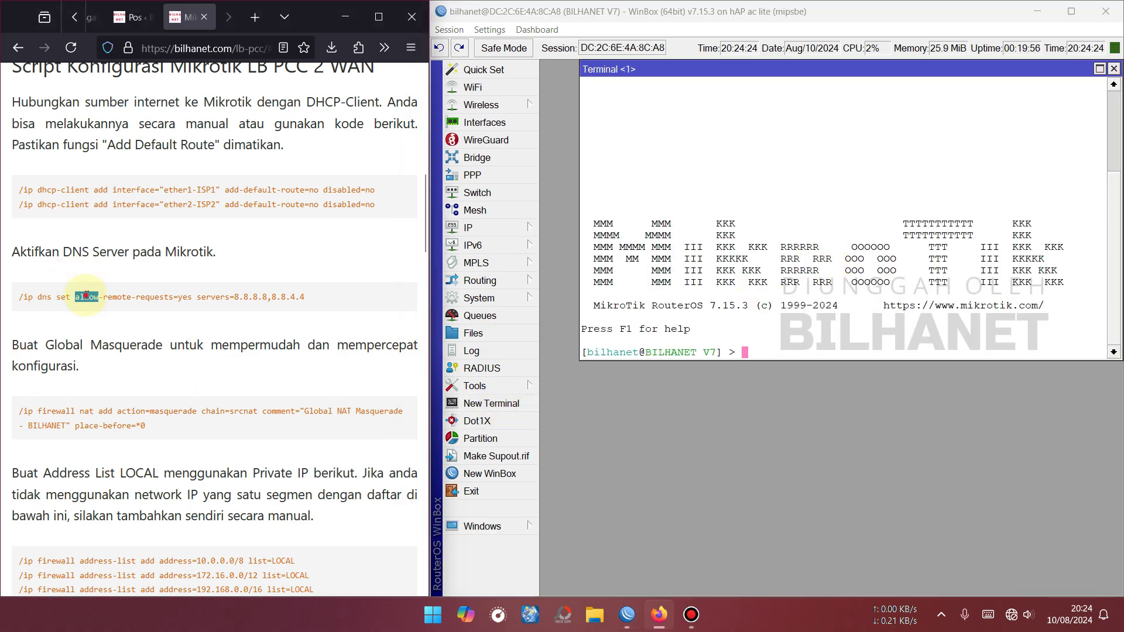
triple_click(105, 296)
right_click(104, 296)
click(120, 305)
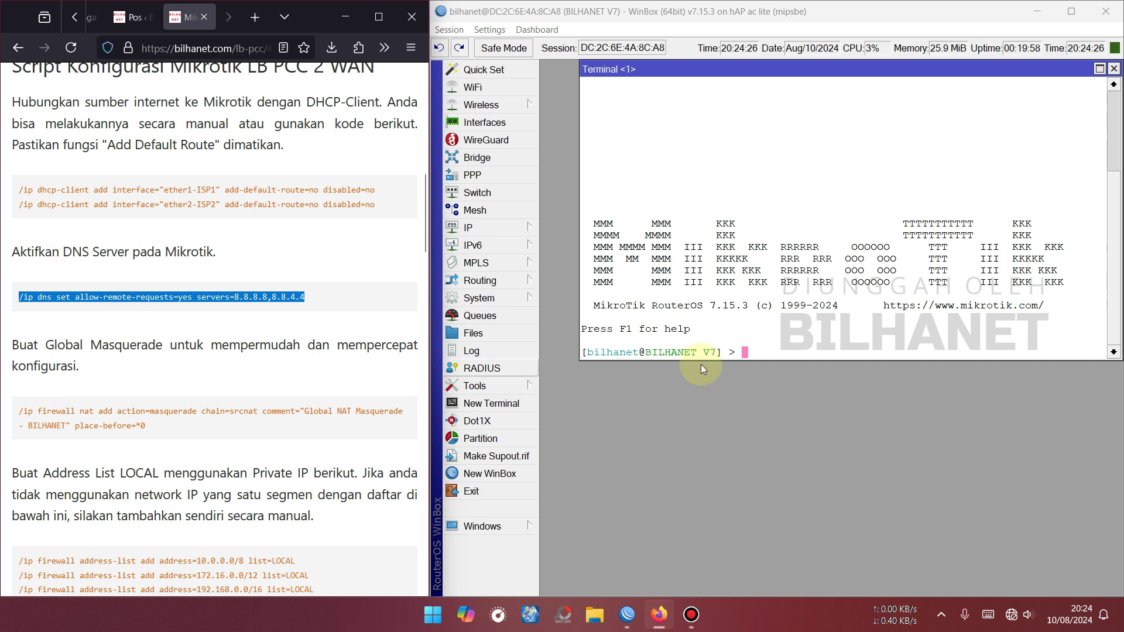
click(772, 339)
right_click(773, 339)
click(814, 399)
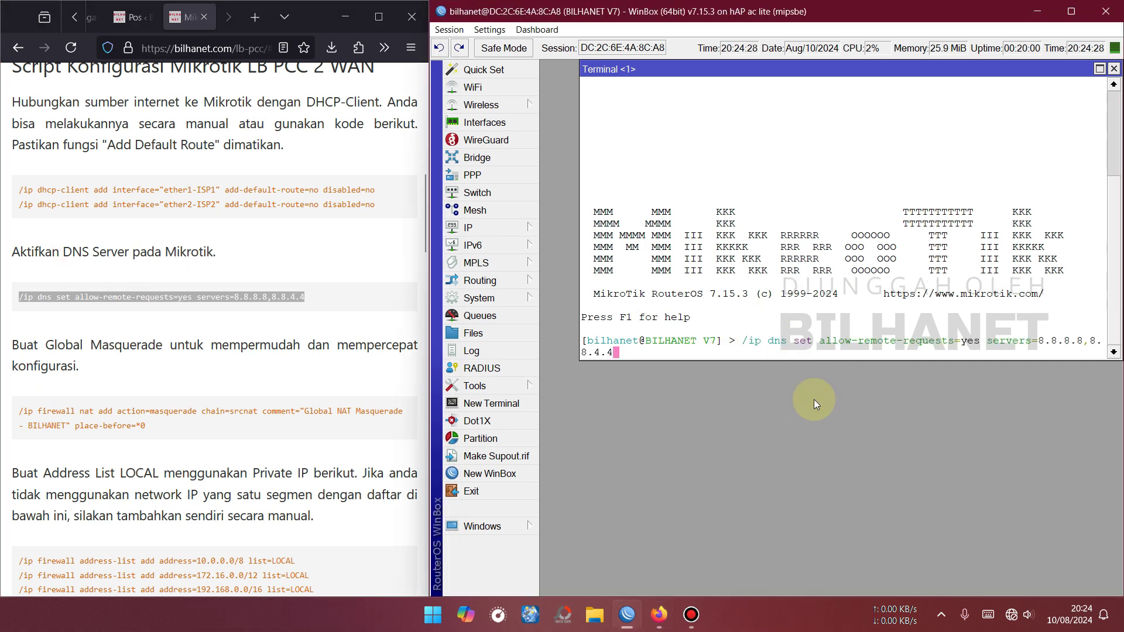
key(Return)
key(Return)
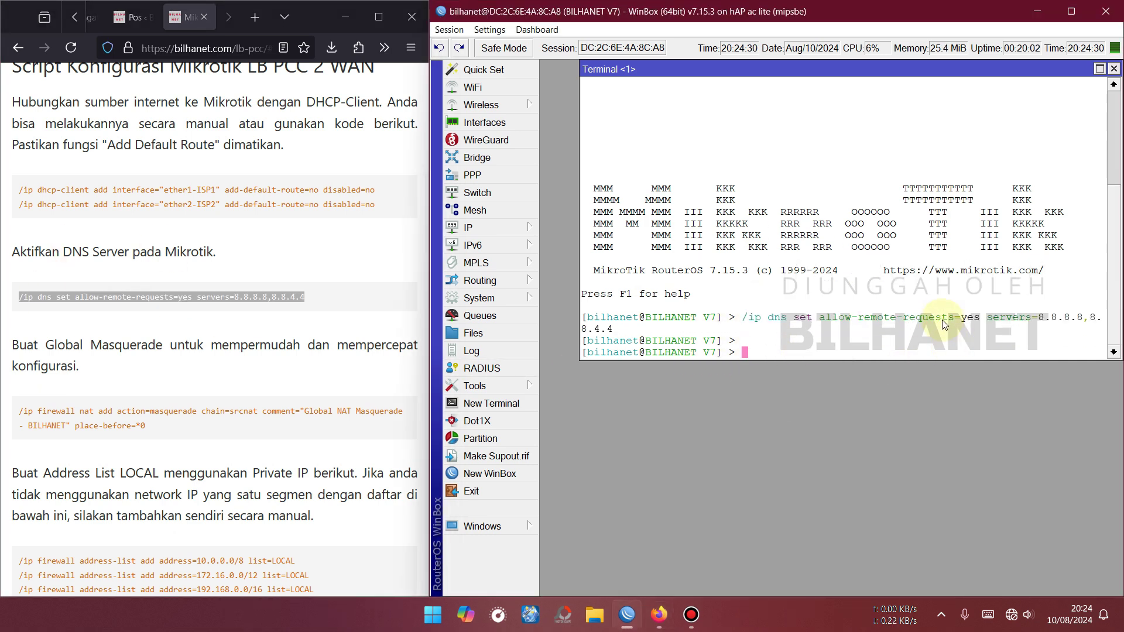
Verify IP > DNS lists 8.8.8.8 and 8.8.4.4 with Allow Remote Requests enabled.
click(474, 227)
click(574, 221)
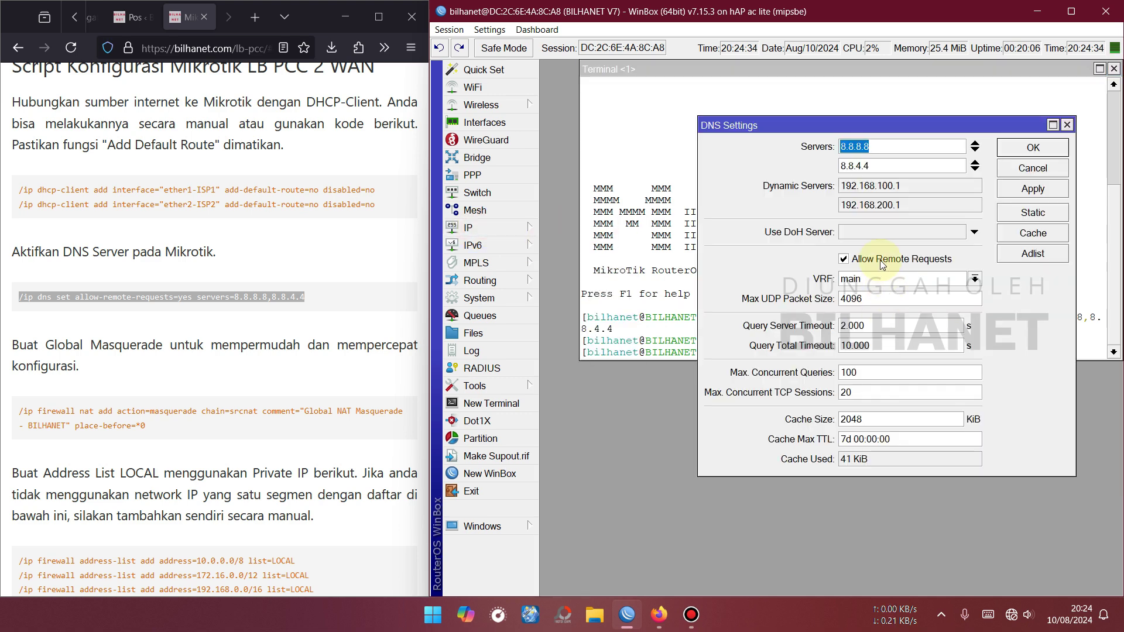
drag(876, 129, 802, 121)
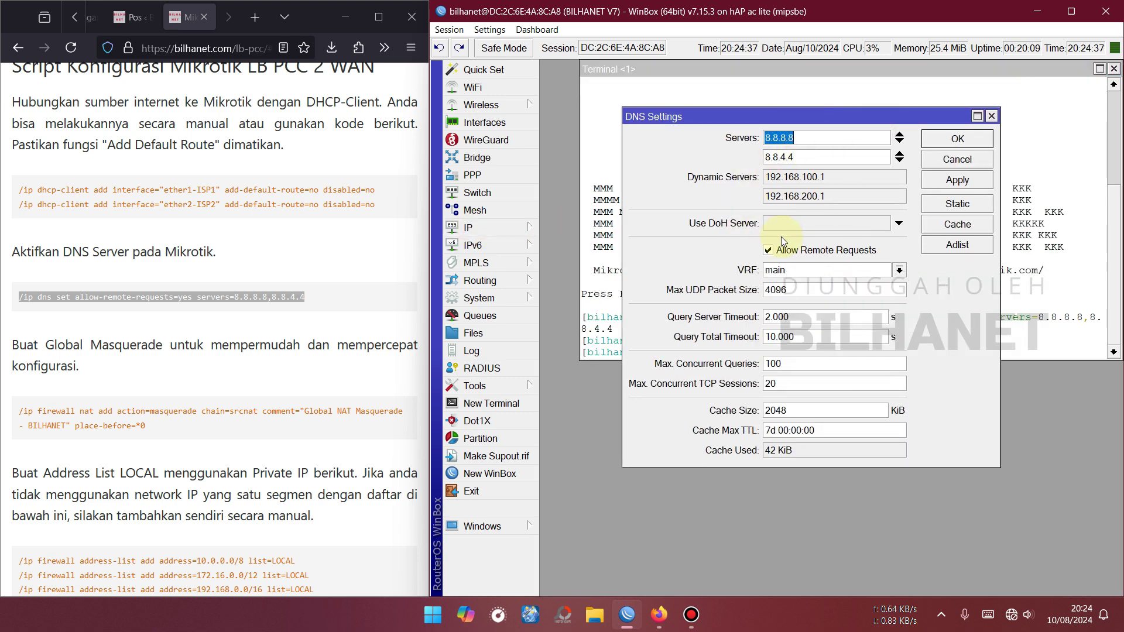
click(958, 141)
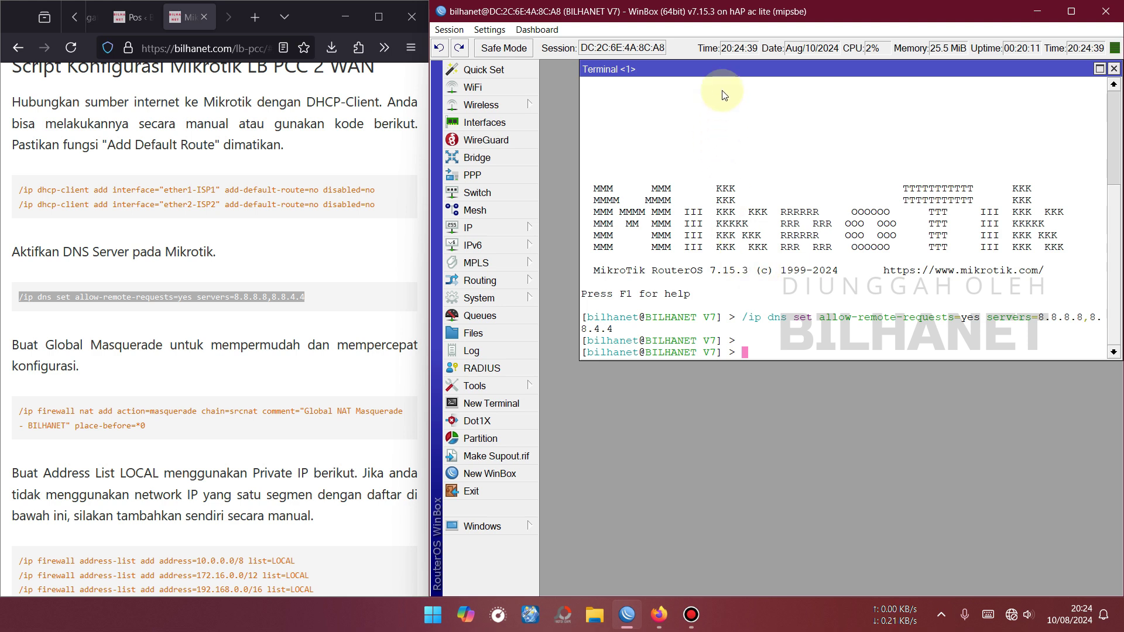
drag(732, 72, 710, 82)
Copy the srcnat masquerade command from the guide and run it in the router terminal.
scroll(152, 315, down, 2)
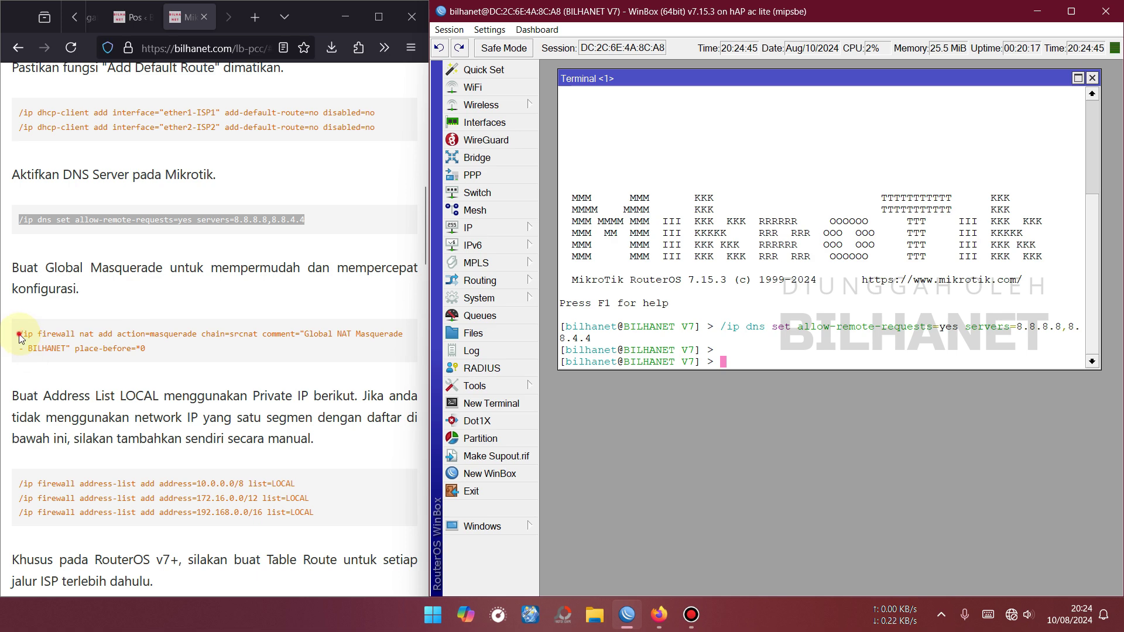
drag(20, 338, 149, 349)
right_click(185, 338)
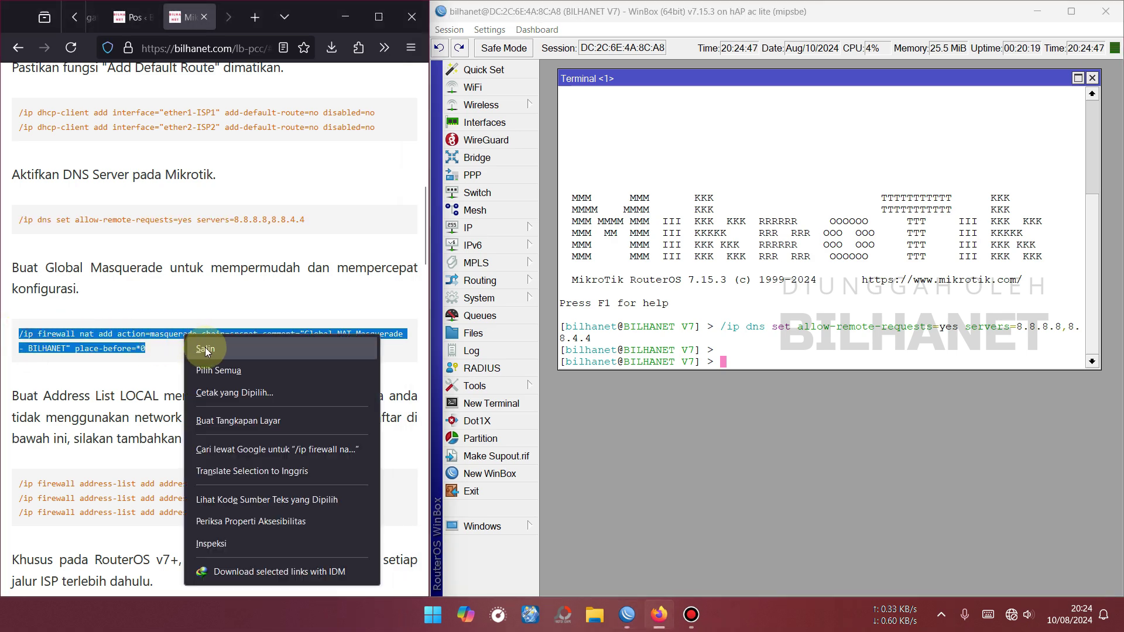
click(206, 348)
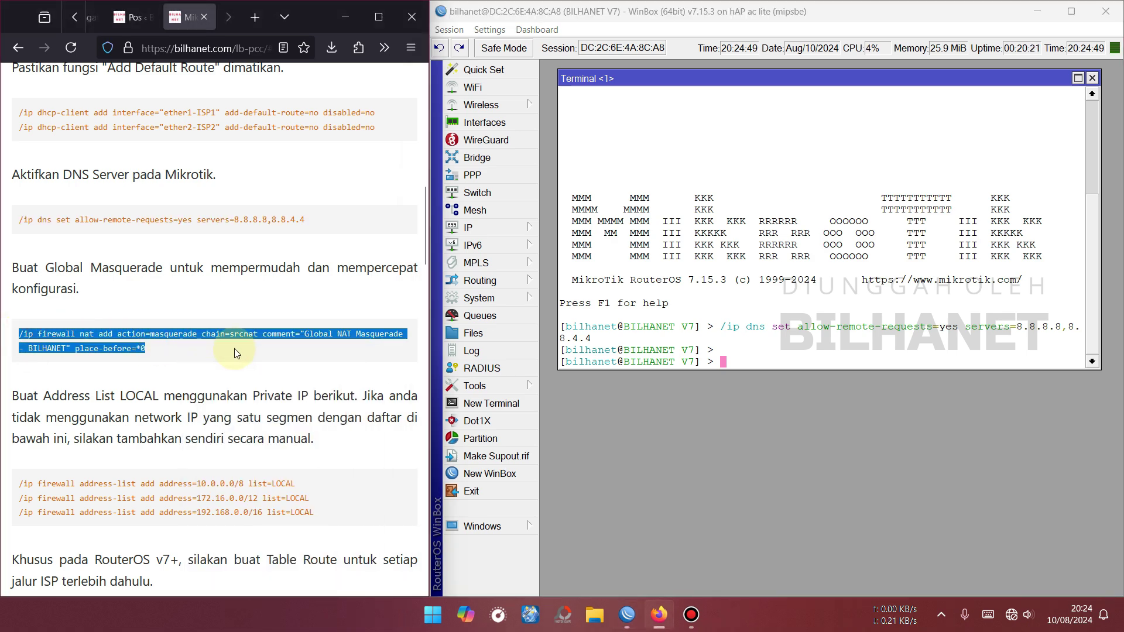
click(773, 353)
right_click(773, 353)
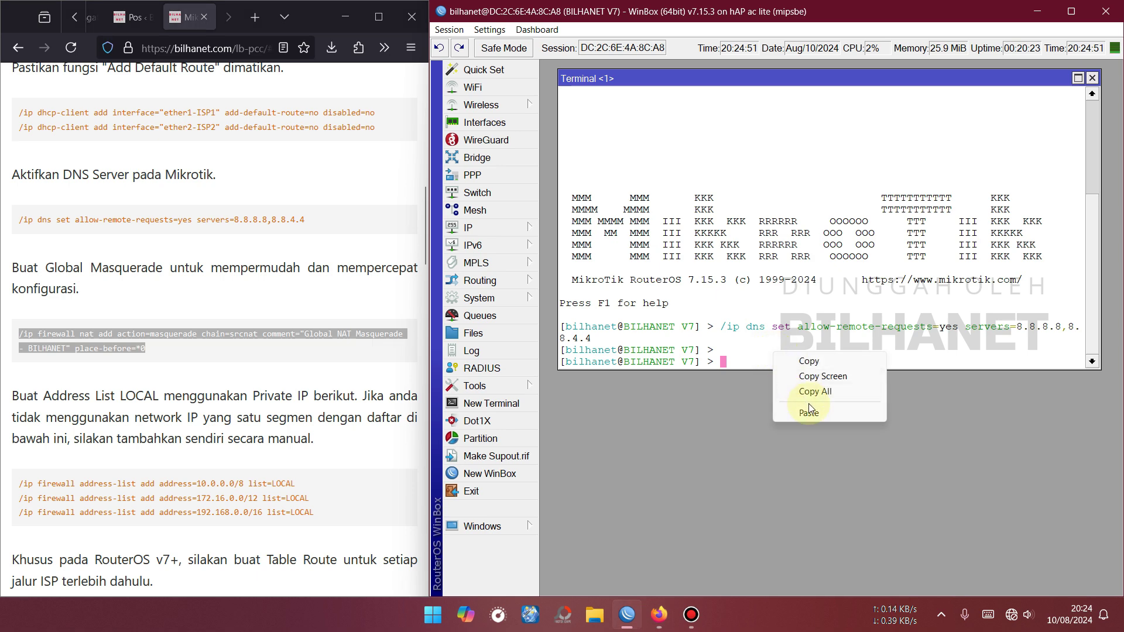
click(810, 403)
key(Return)
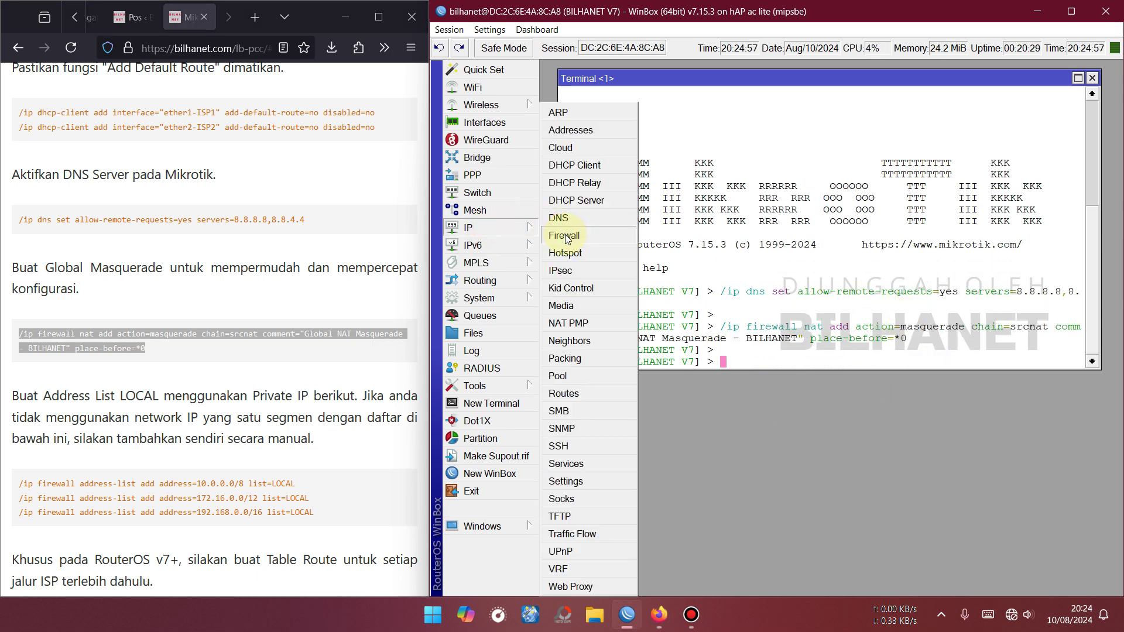
Check Firewall NAT for the new 'Global NAT Masquerade - BILHANET' rule.
click(565, 234)
click(613, 223)
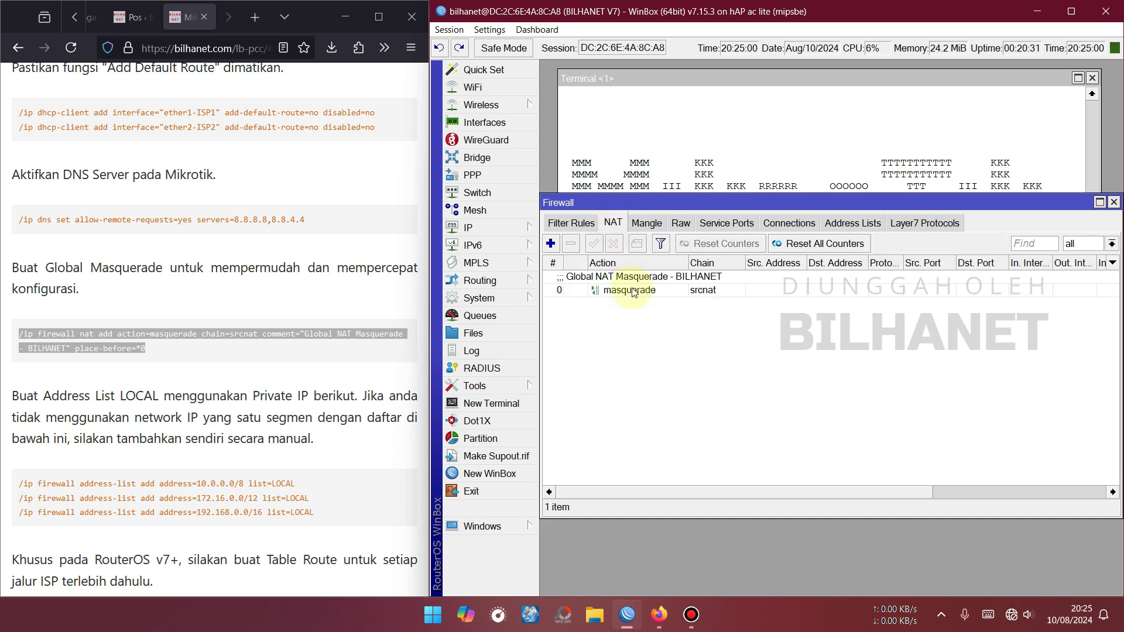
click(621, 290)
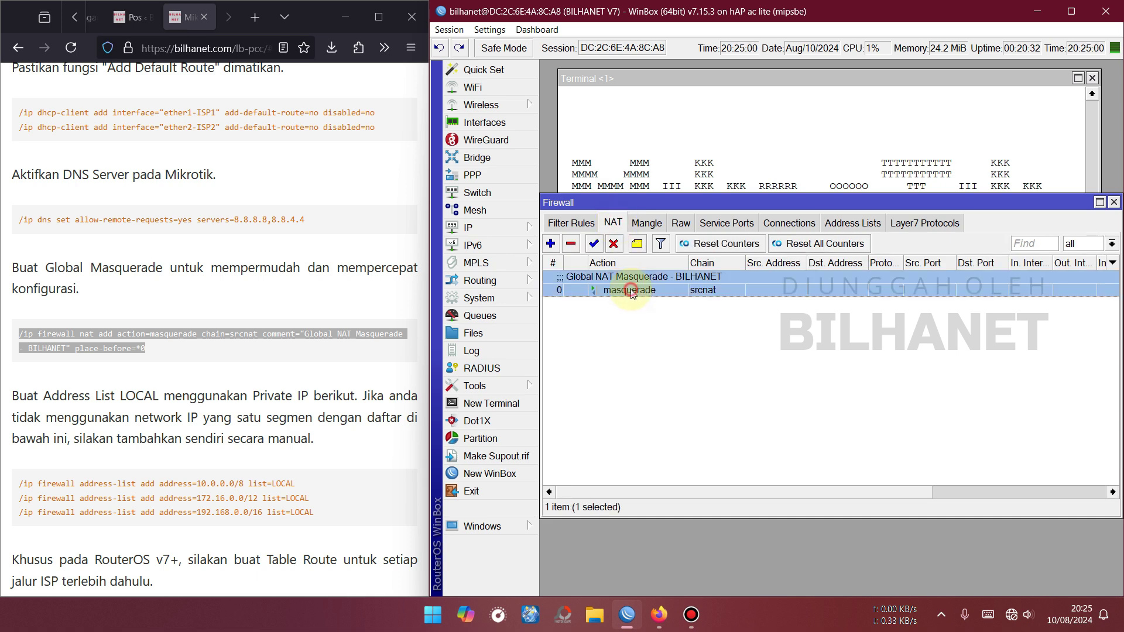
click(1115, 205)
scroll(143, 375, down, 3)
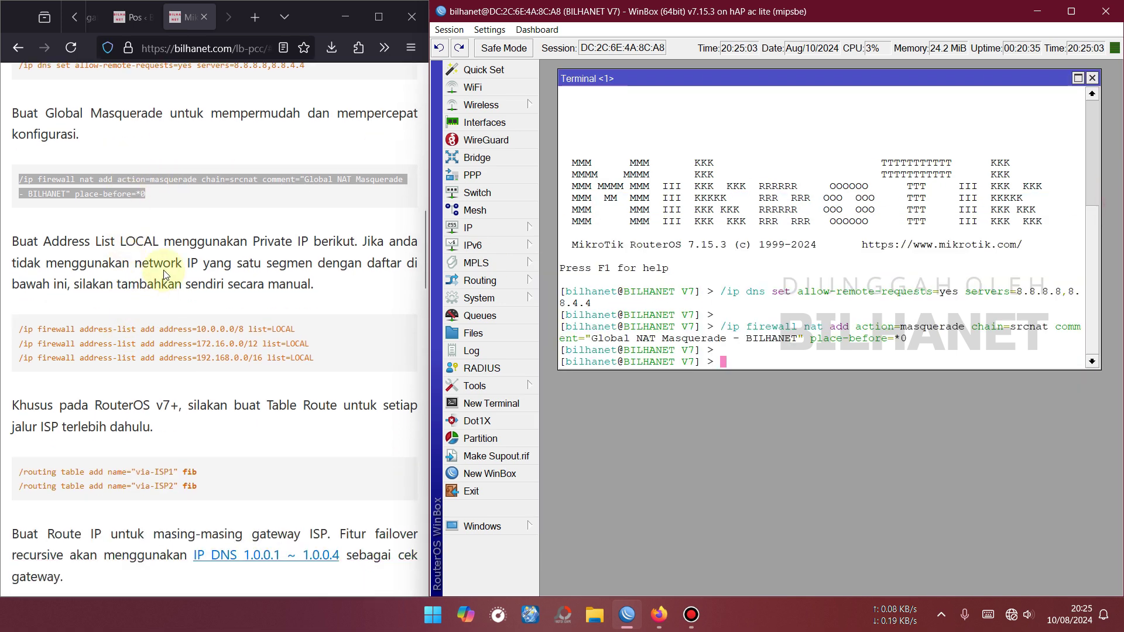
double_click(137, 242)
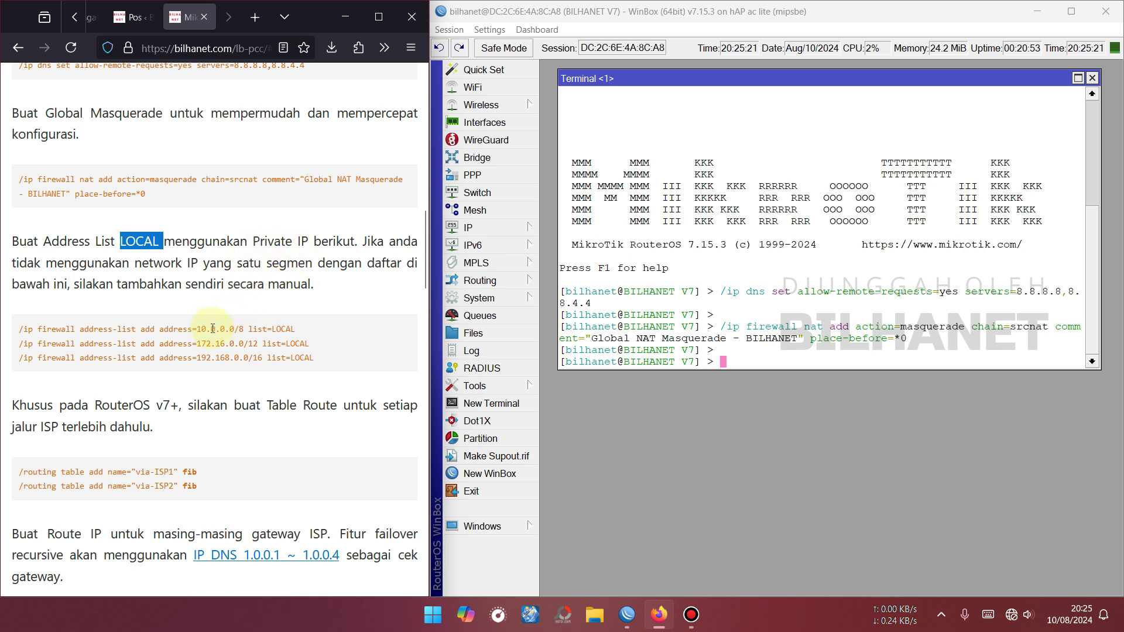
Highlight the 10.0.0.0/8, 172.16.0.0/12 and 192.168.0.0/16 ranges in the guide's commands.
drag(198, 329, 208, 329)
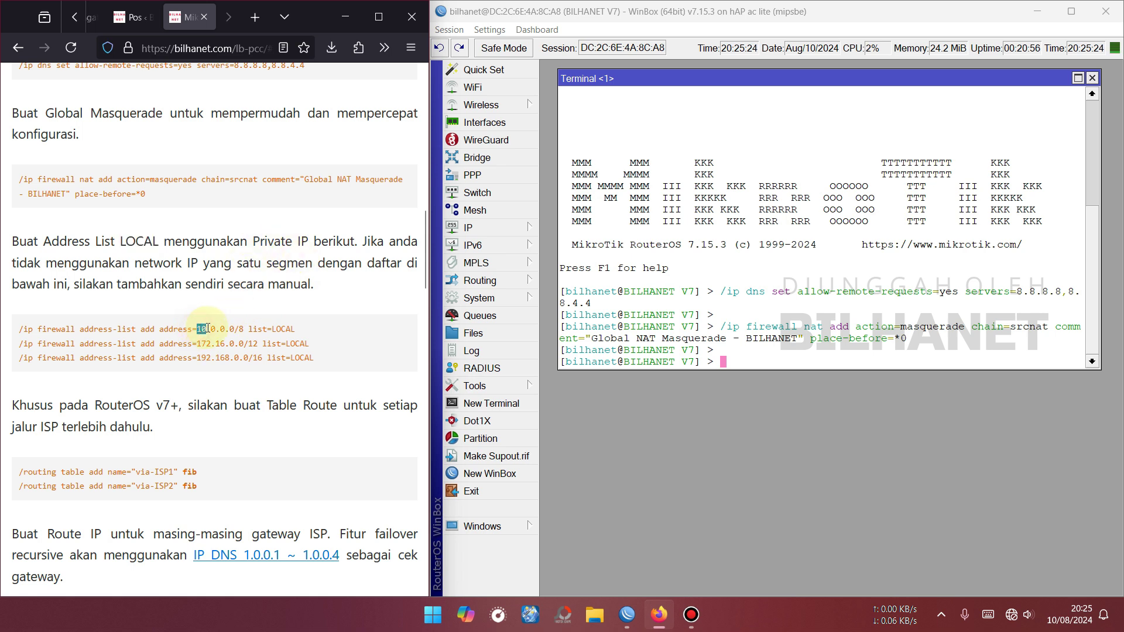
click(210, 327)
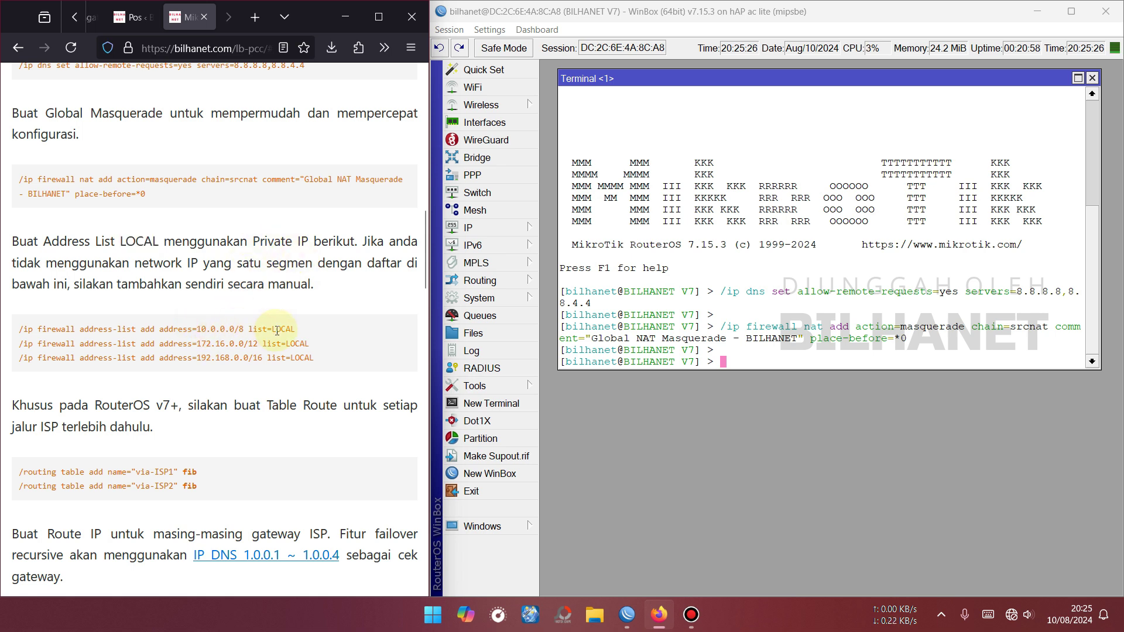
drag(242, 330, 237, 331)
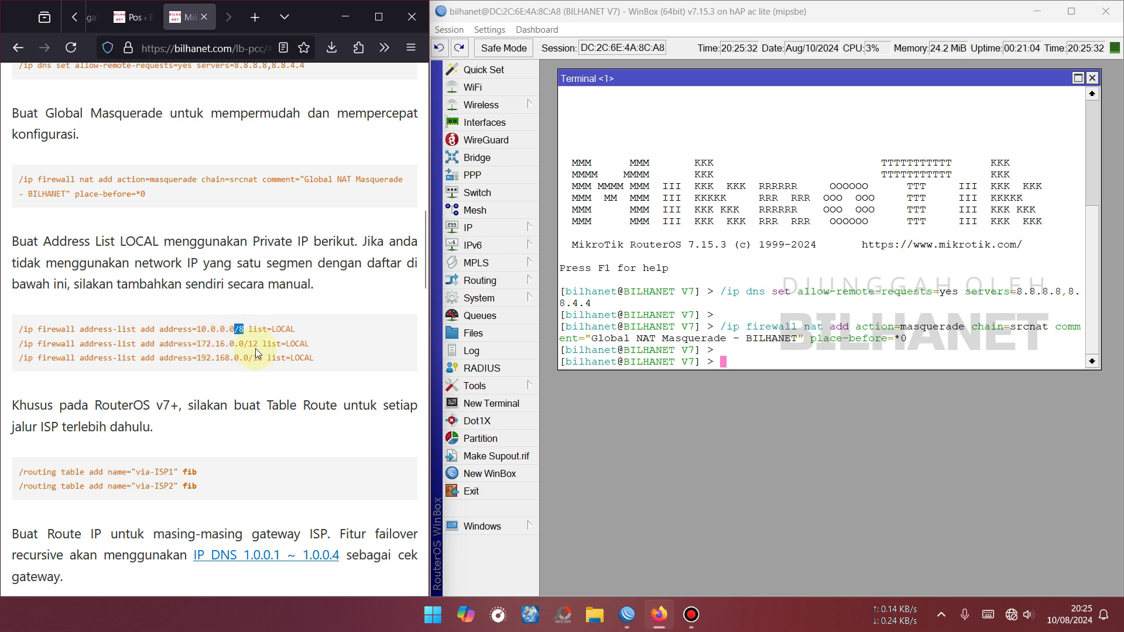
drag(260, 346, 244, 345)
click(214, 360)
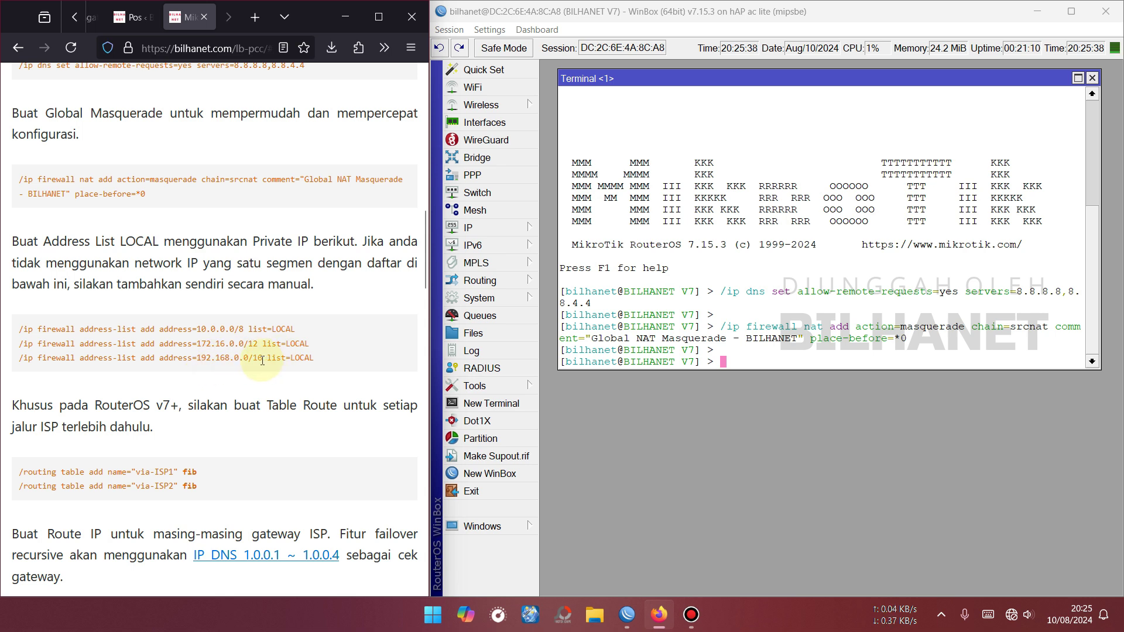
drag(262, 360, 252, 362)
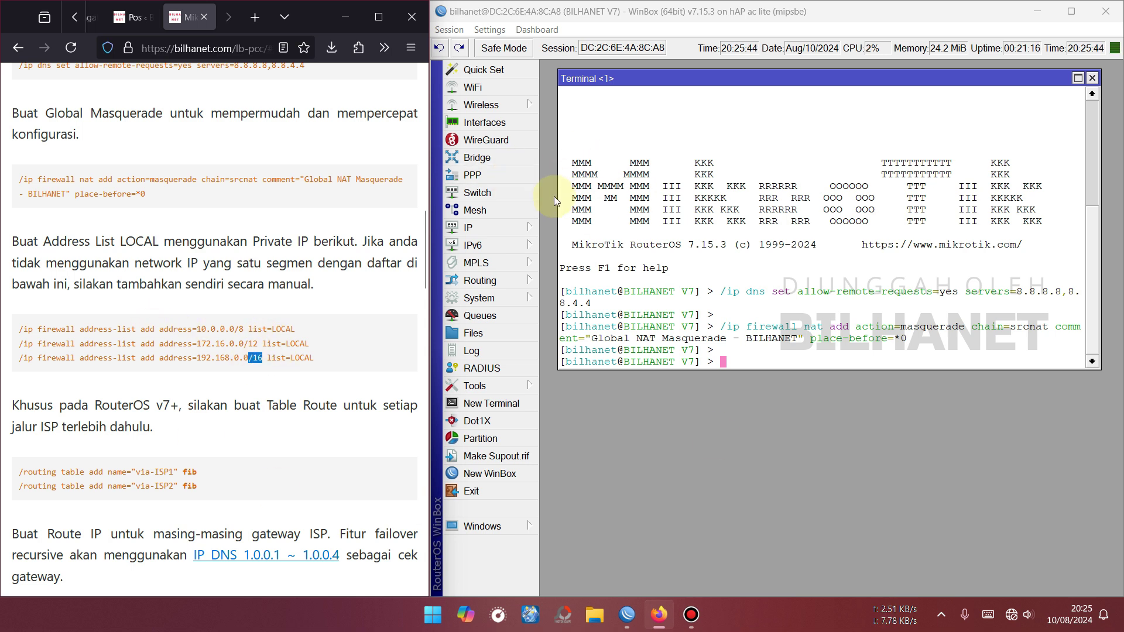
mouse_move(198, 327)
mouse_down()
mouse_move(222, 358)
mouse_move(207, 325)
mouse_up()
double_click(204, 358)
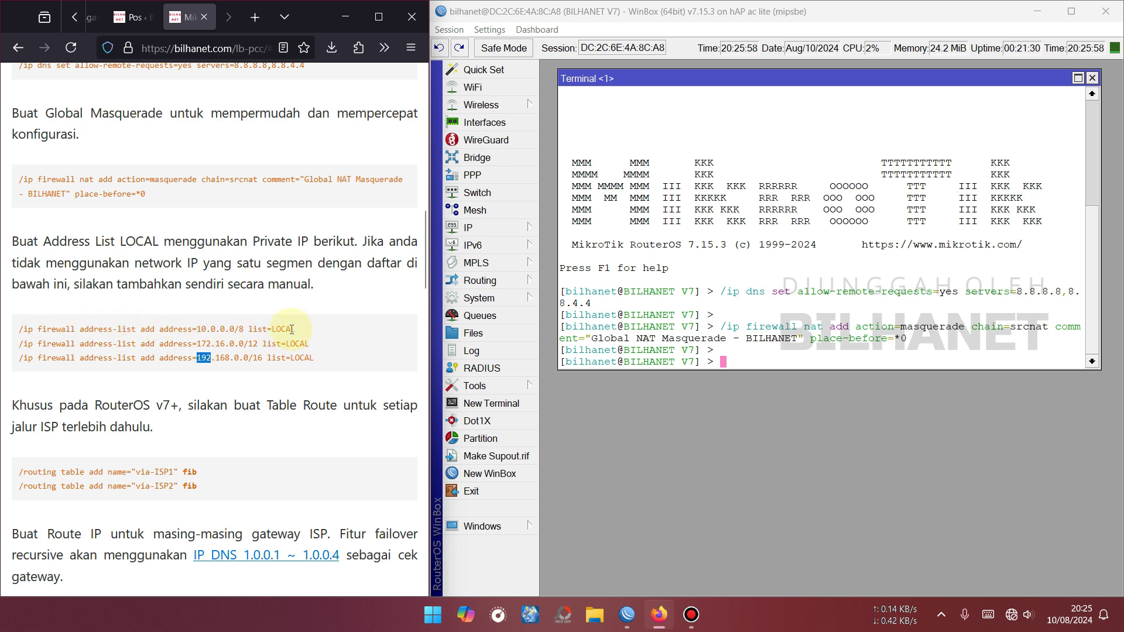
Copy the three LOCAL address-list commands and run them in the WinBox terminal.
drag(21, 329, 315, 359)
right_click(306, 364)
click(332, 378)
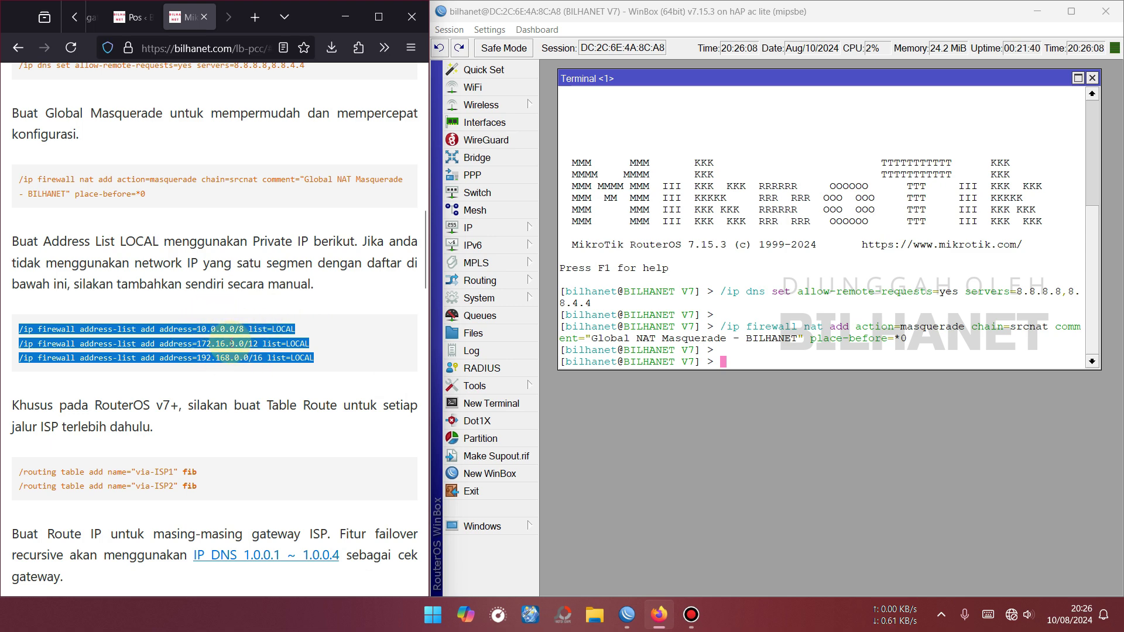
right_click(749, 358)
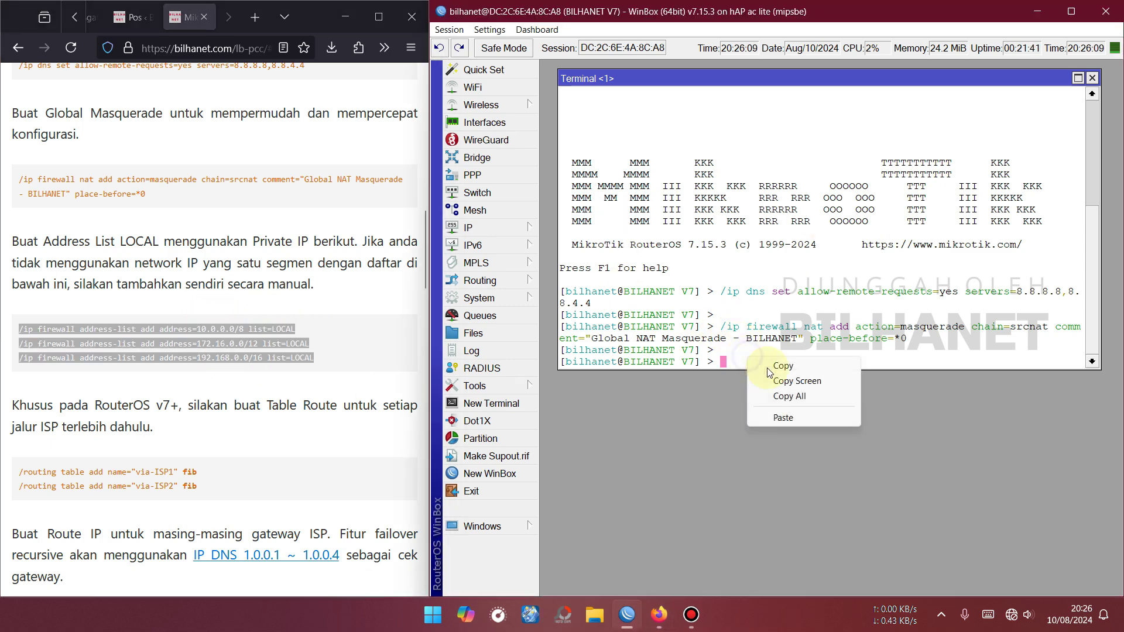
click(783, 418)
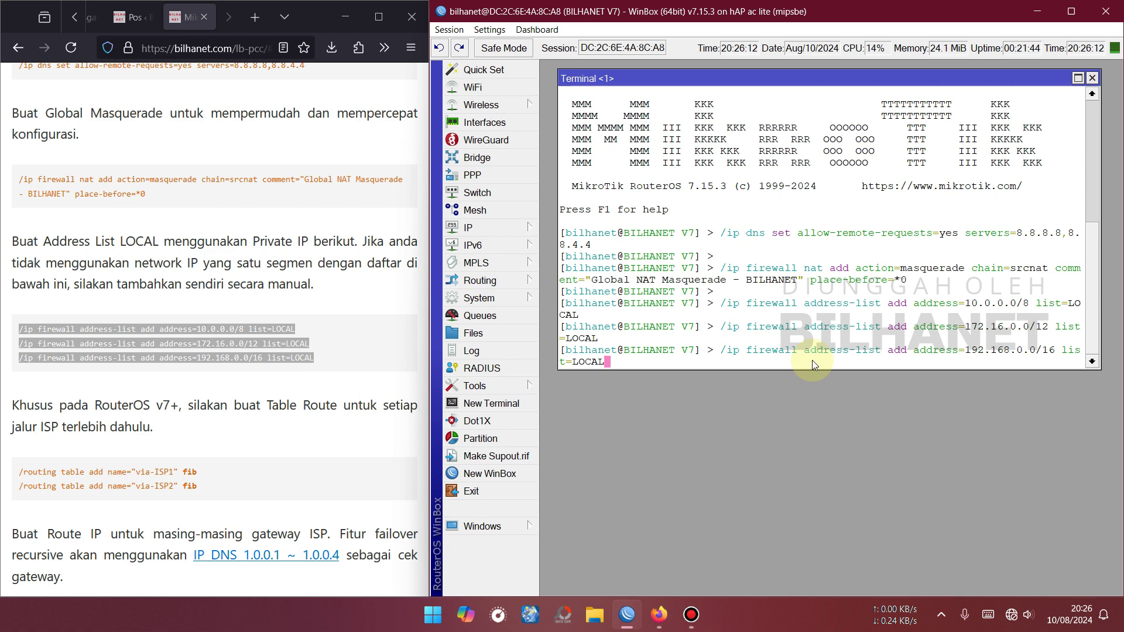
key(Return)
key(Return)
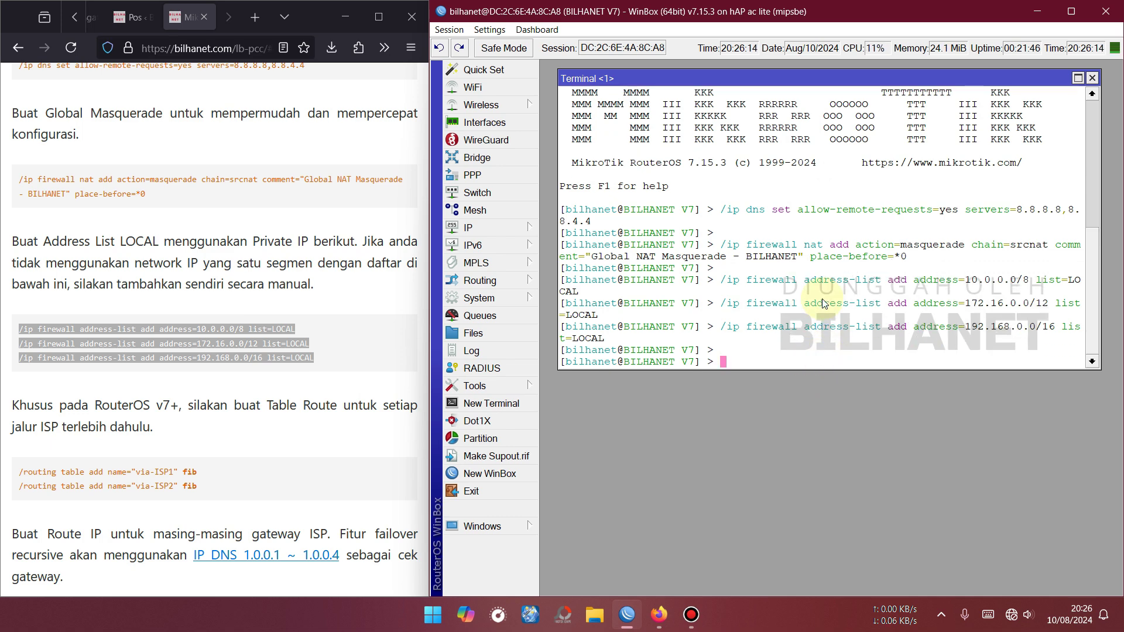
click(486, 229)
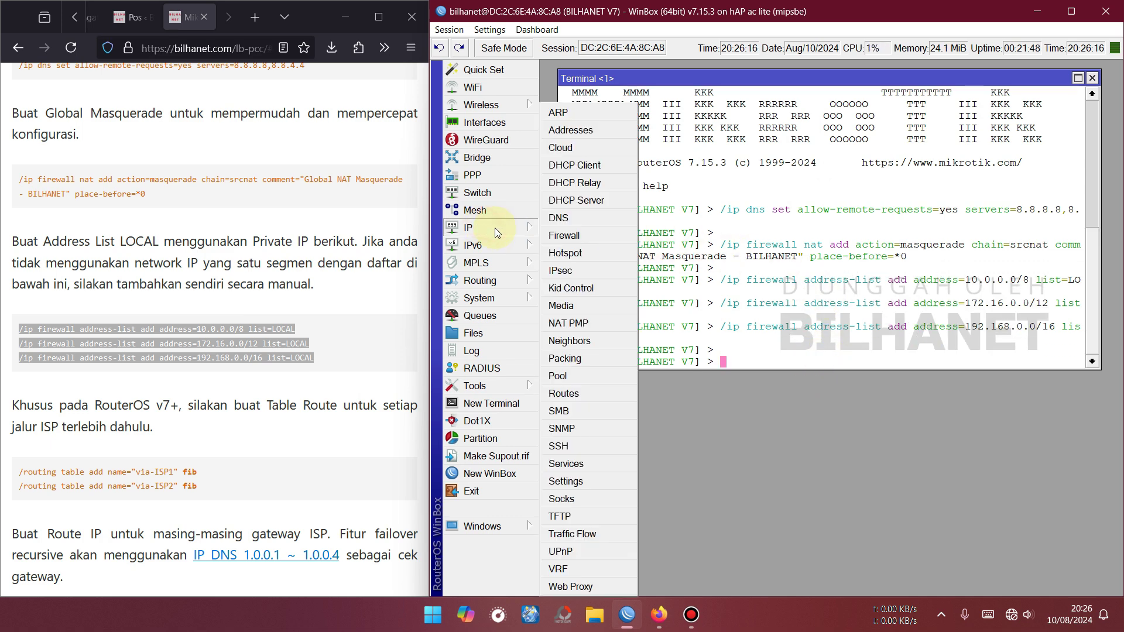
click(565, 236)
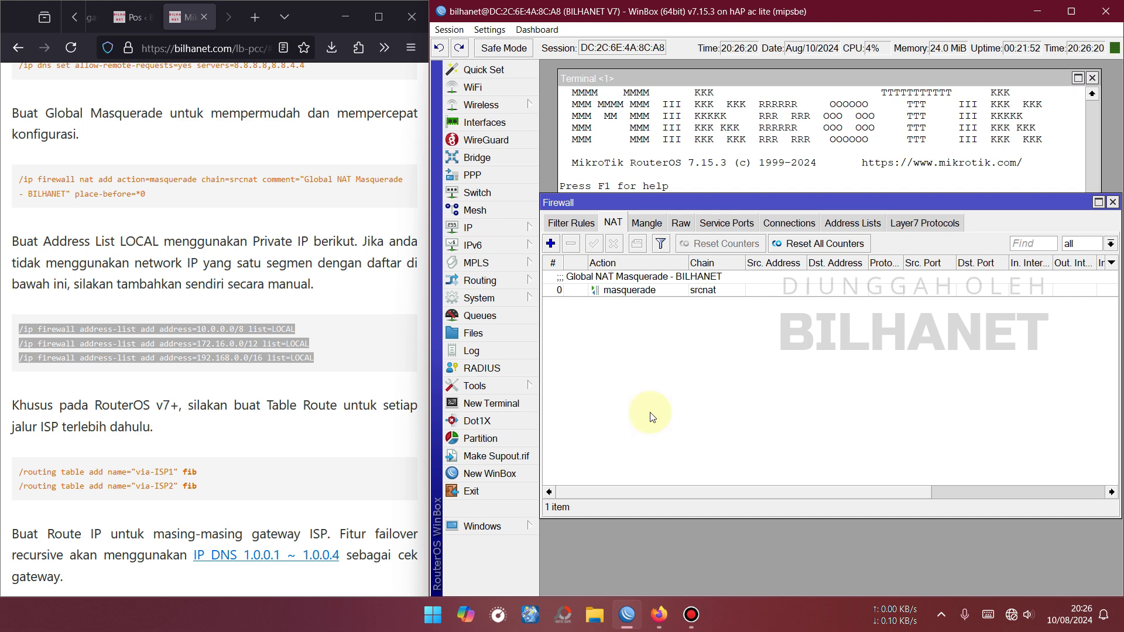
click(877, 223)
click(1111, 244)
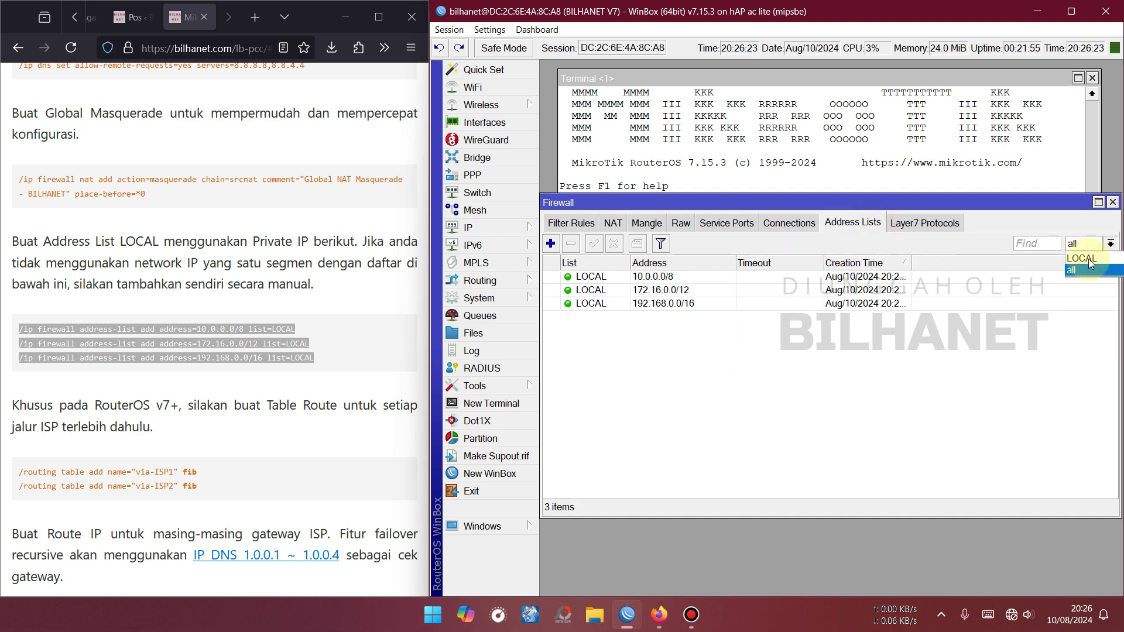
click(1077, 262)
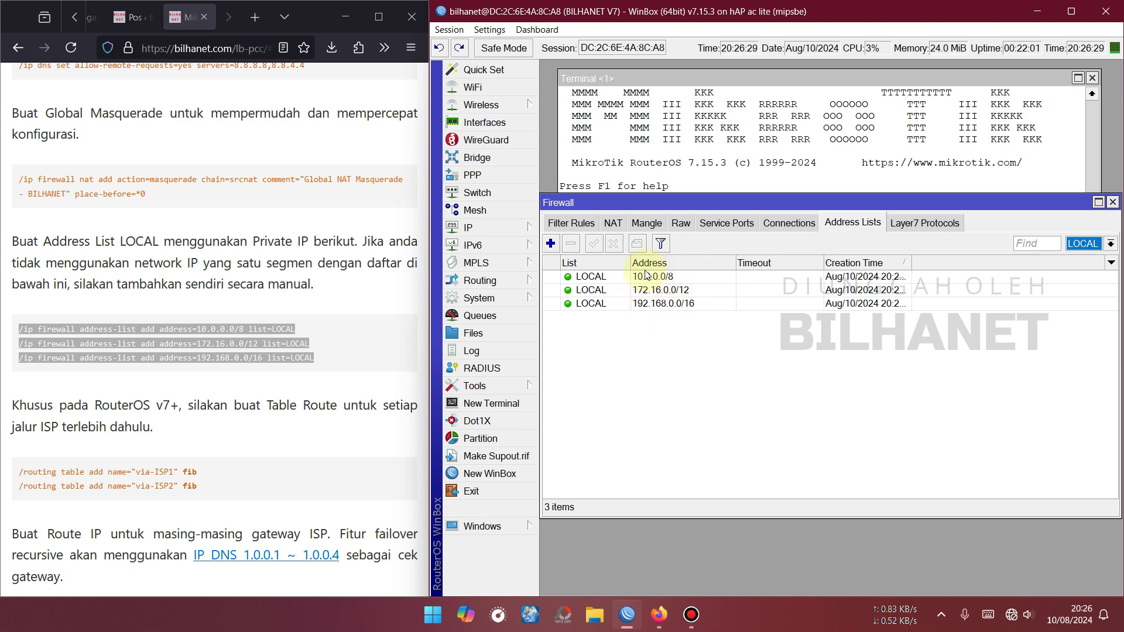
click(551, 245)
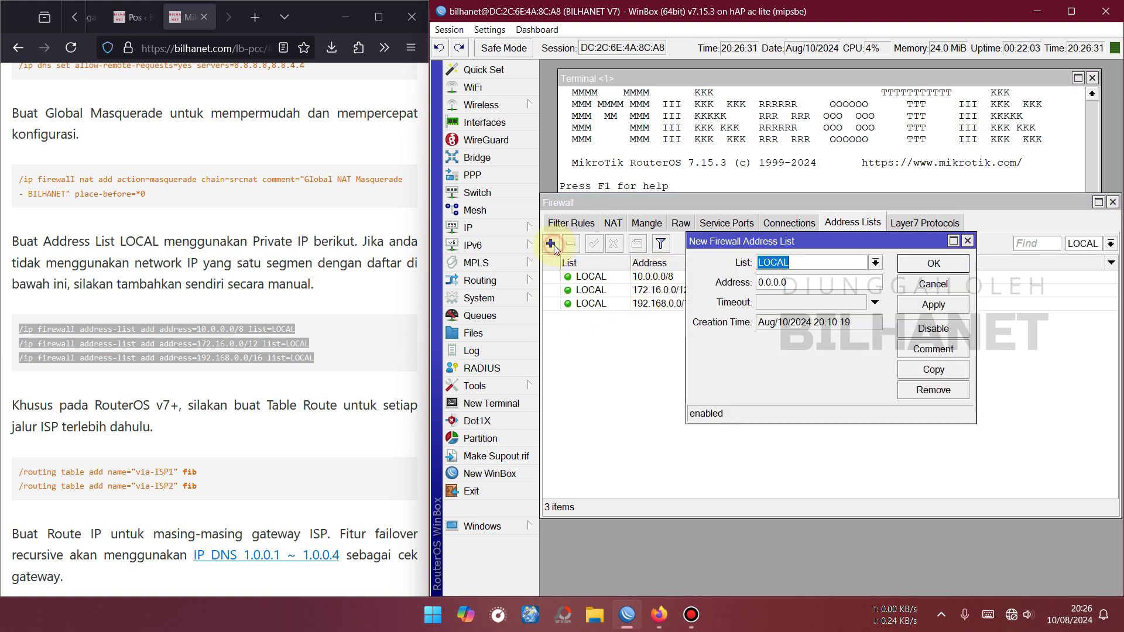
click(796, 262)
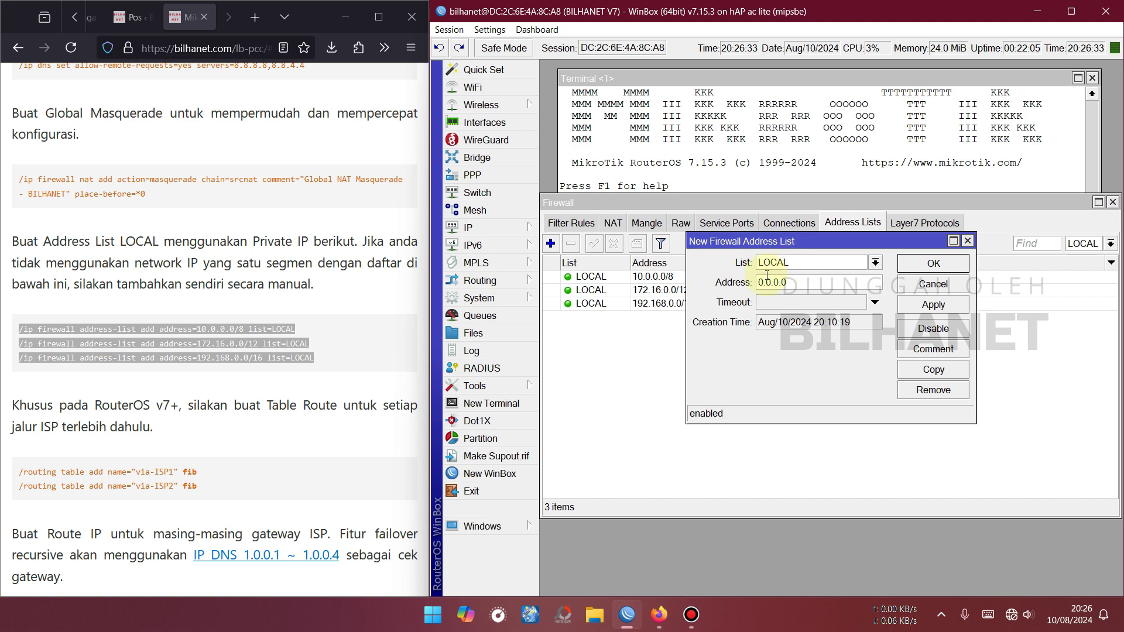
double_click(801, 283)
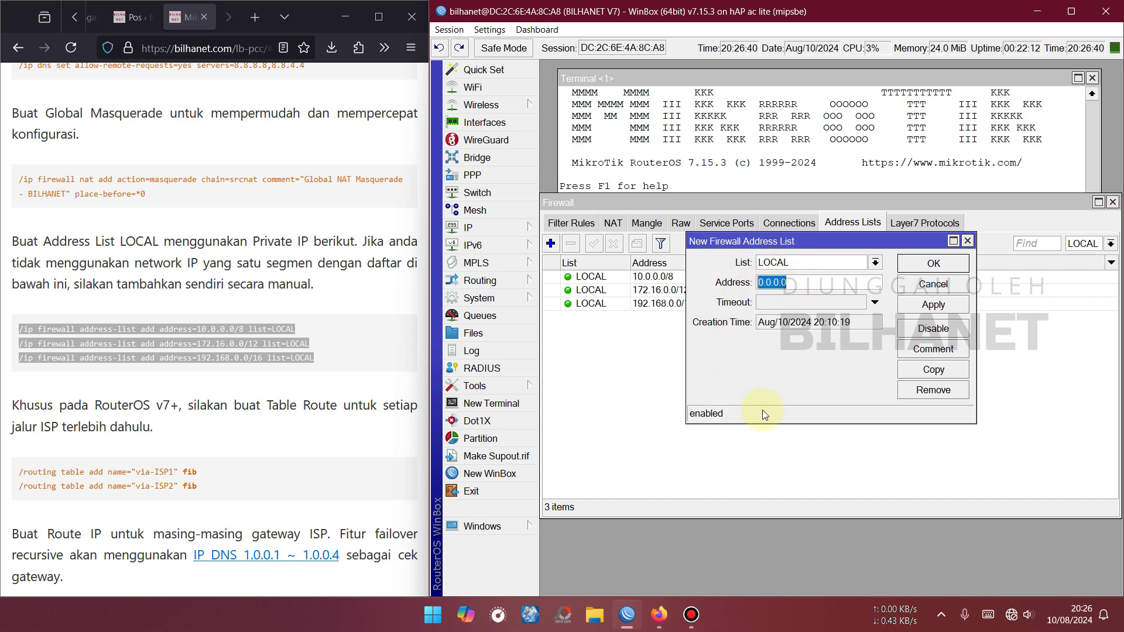
text(20.30.40.0/24)
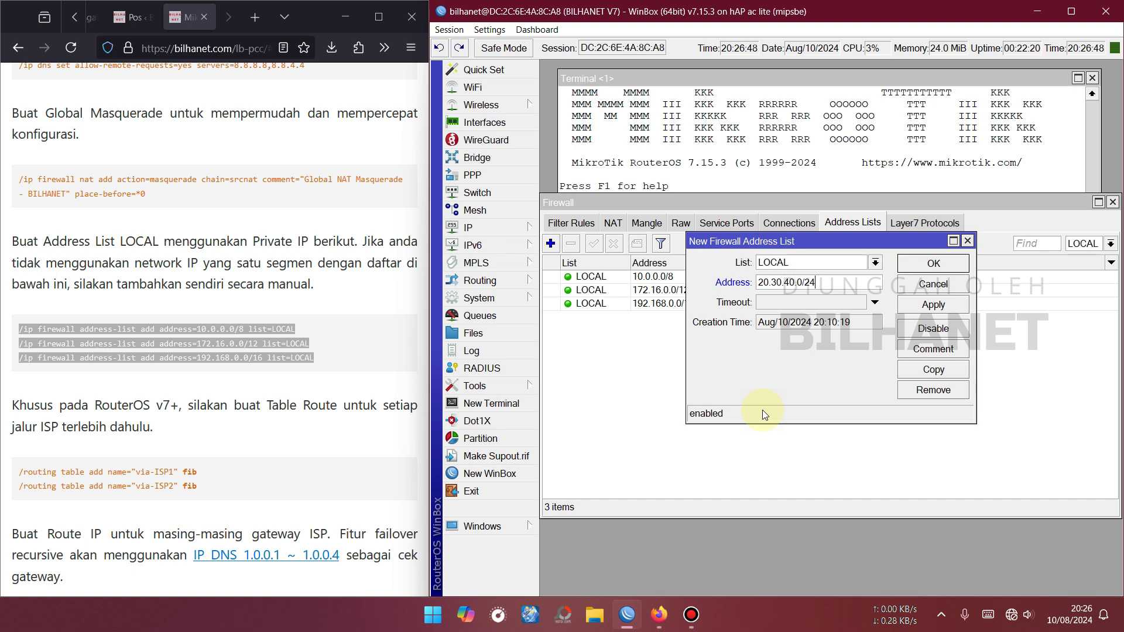
double_click(769, 281)
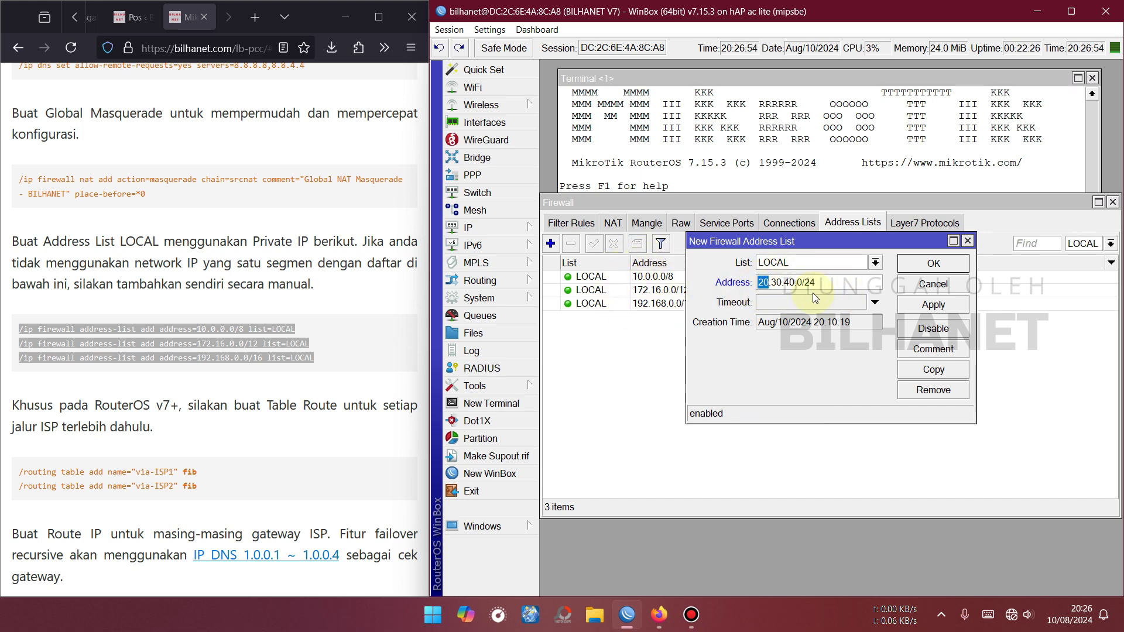
click(933, 284)
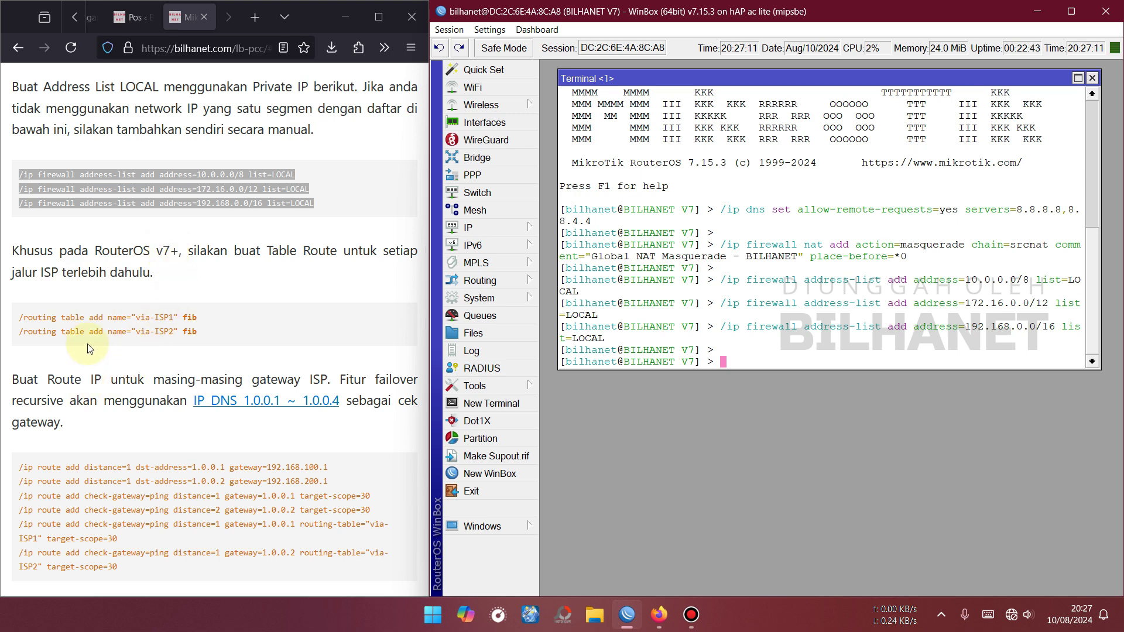
Copy the two routing table commands from the guide and run them in the WinBox terminal.
drag(17, 317, 196, 332)
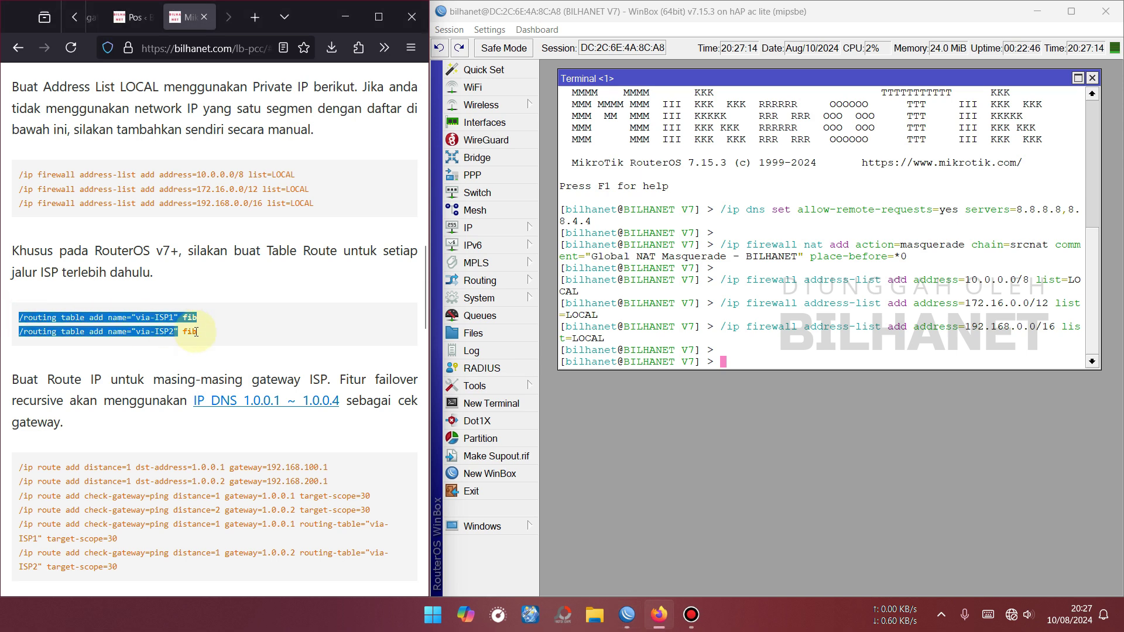
right_click(195, 318)
click(218, 327)
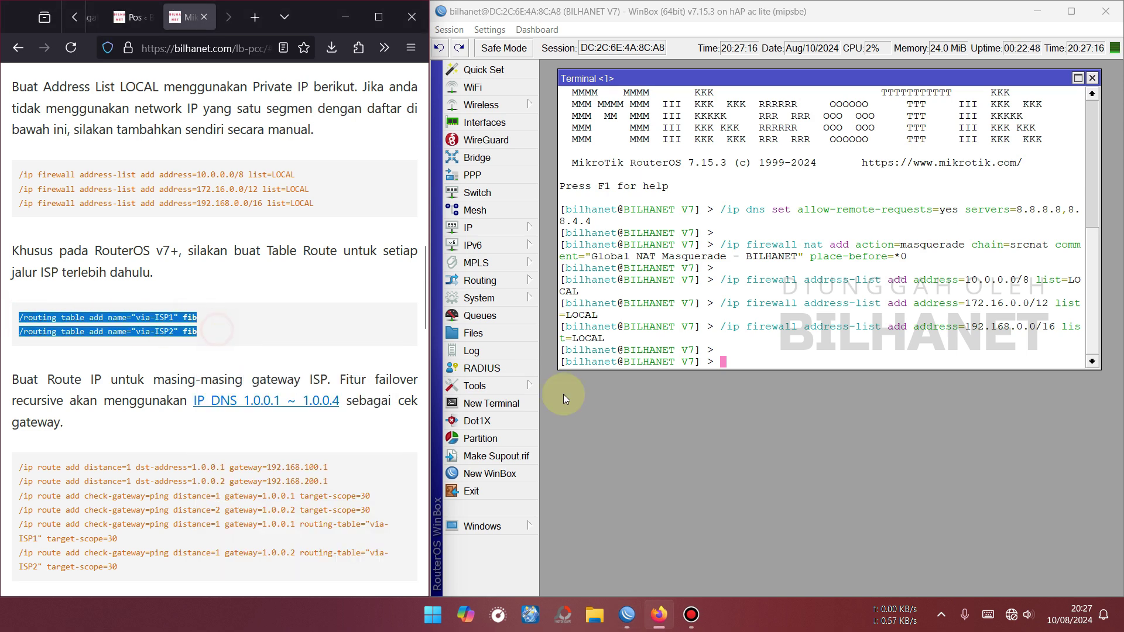
right_click(808, 355)
click(843, 416)
key(Return)
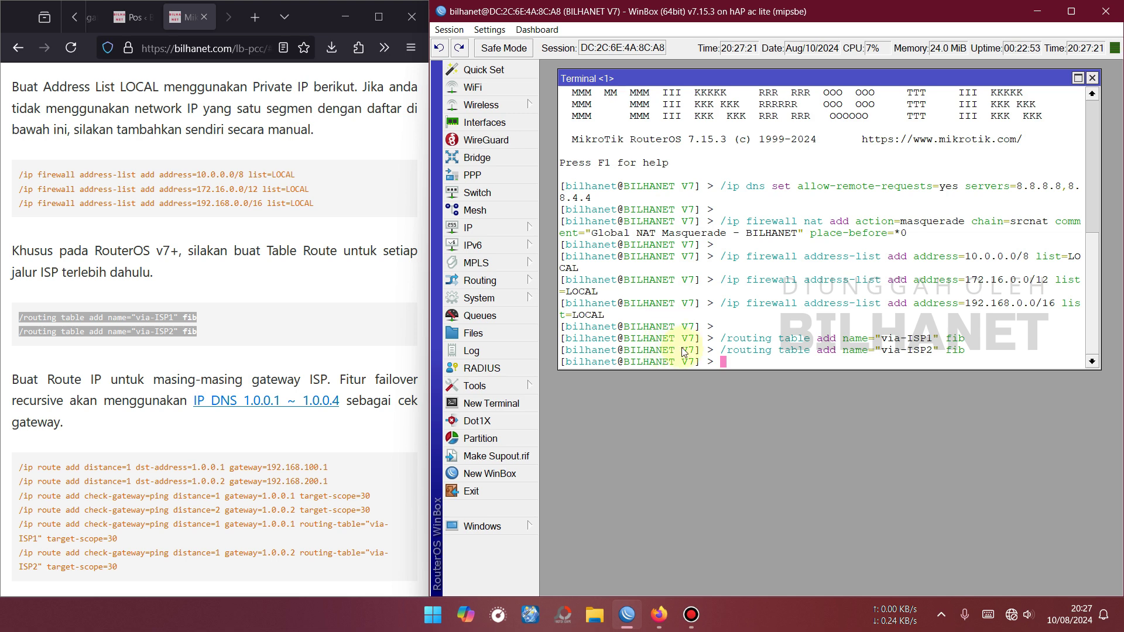
Check that via-ISP1 and via-ISP2 are listed under Routing > Tables.
click(481, 280)
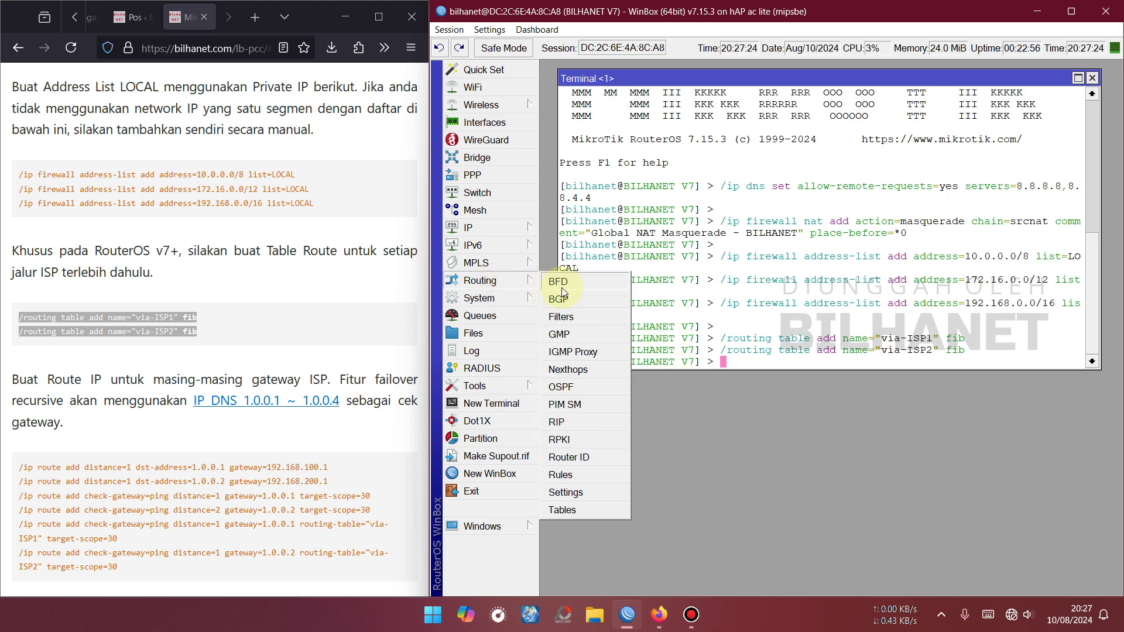
click(572, 512)
click(733, 205)
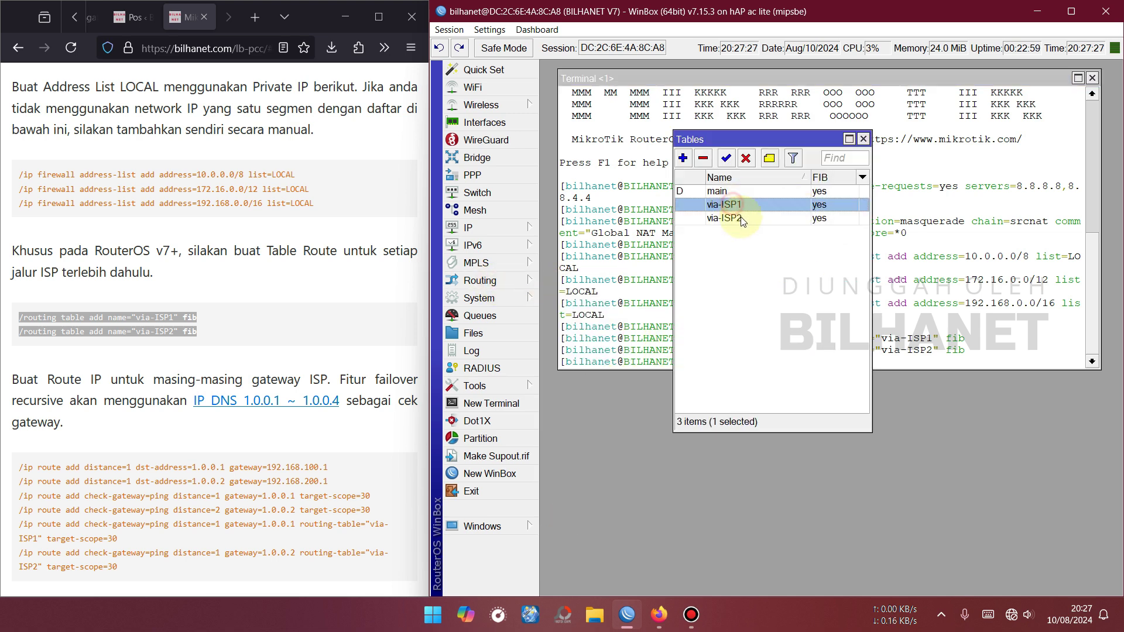
click(739, 219)
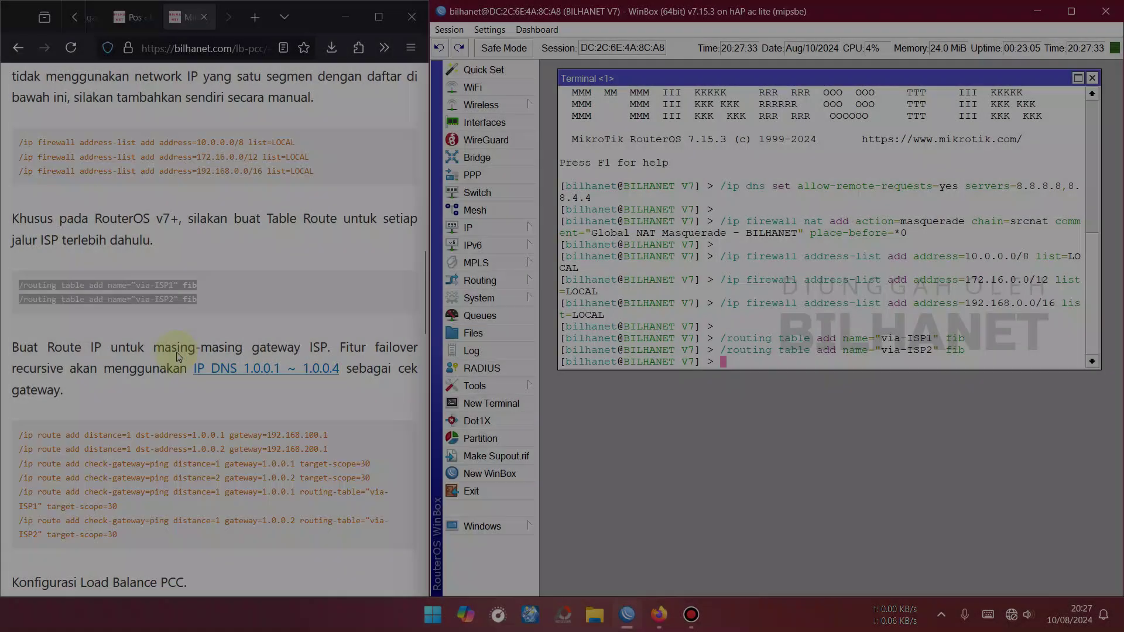
Copy the six /ip route gateway commands from the guide page.
scroll(141, 274, down, 3)
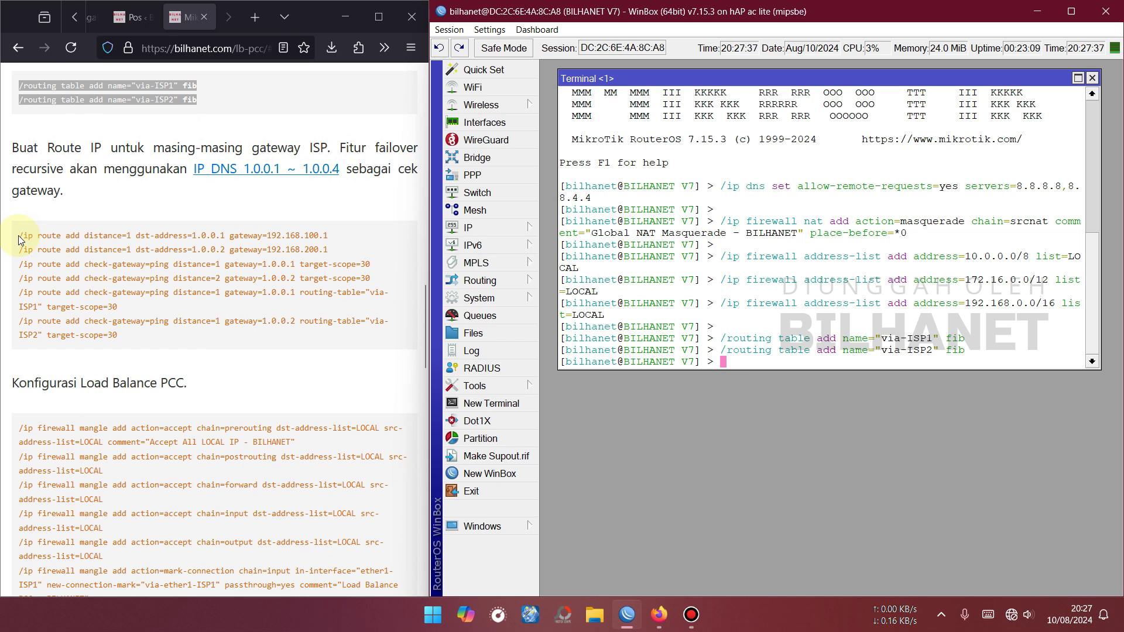
drag(21, 235, 110, 343)
right_click(174, 274)
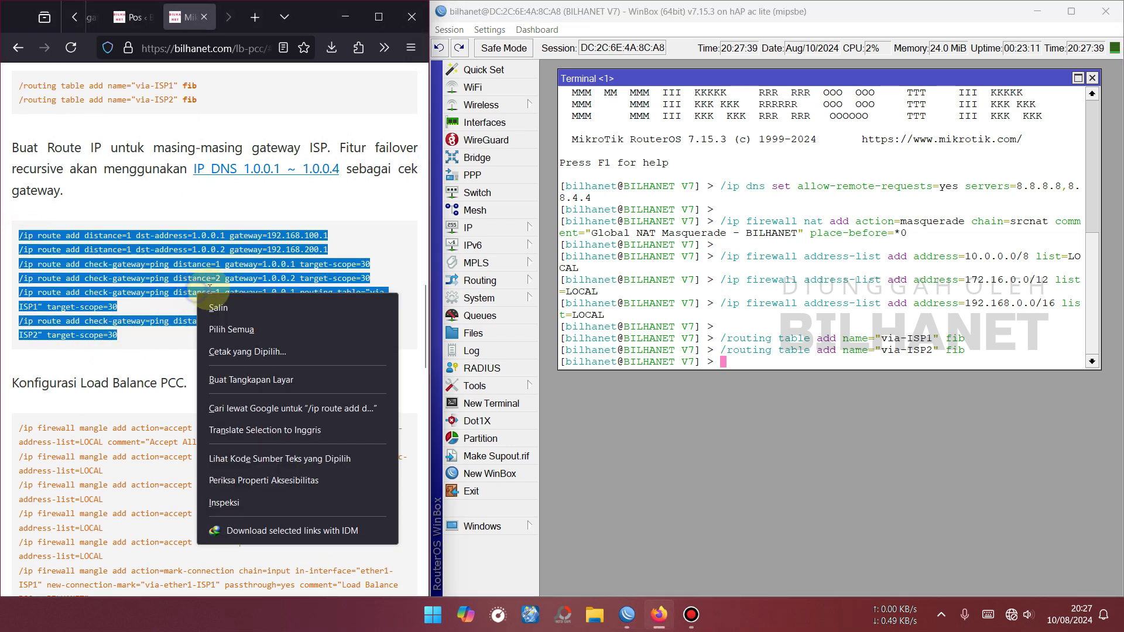
click(228, 288)
click(495, 233)
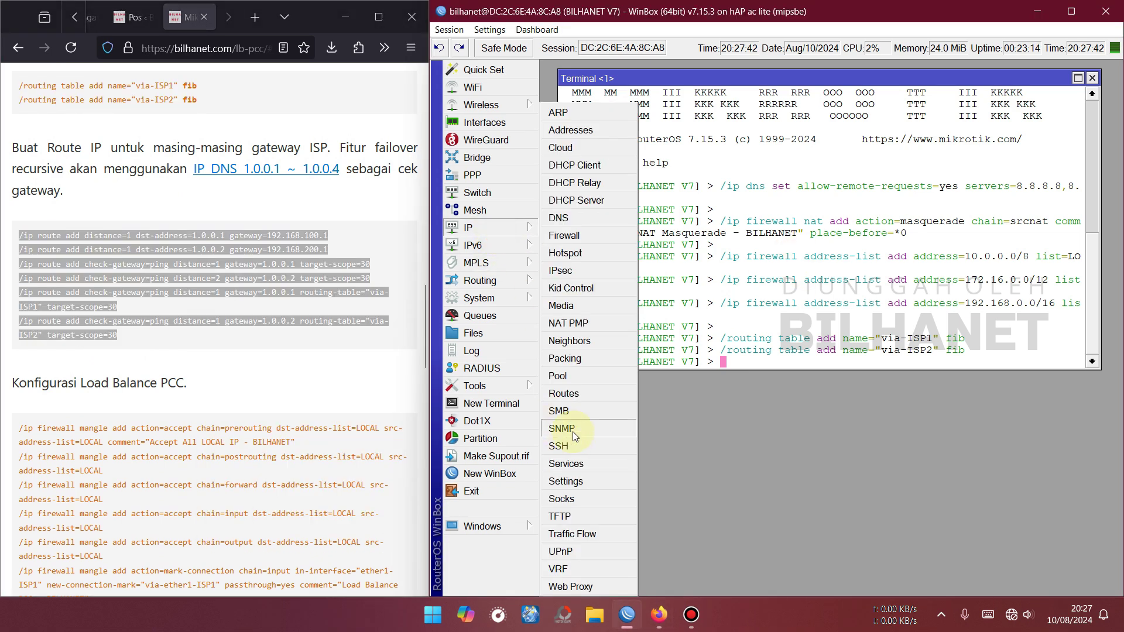
Review the existing connected routes, including 192.168.200.0/24, in the route list.
click(584, 398)
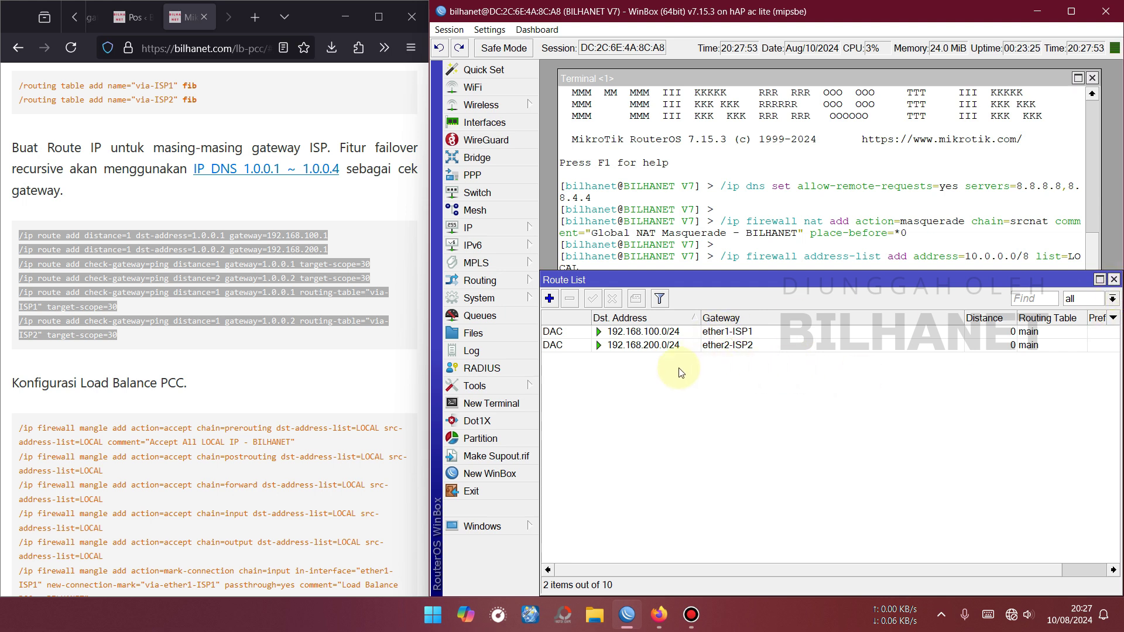
click(1034, 332)
click(1037, 345)
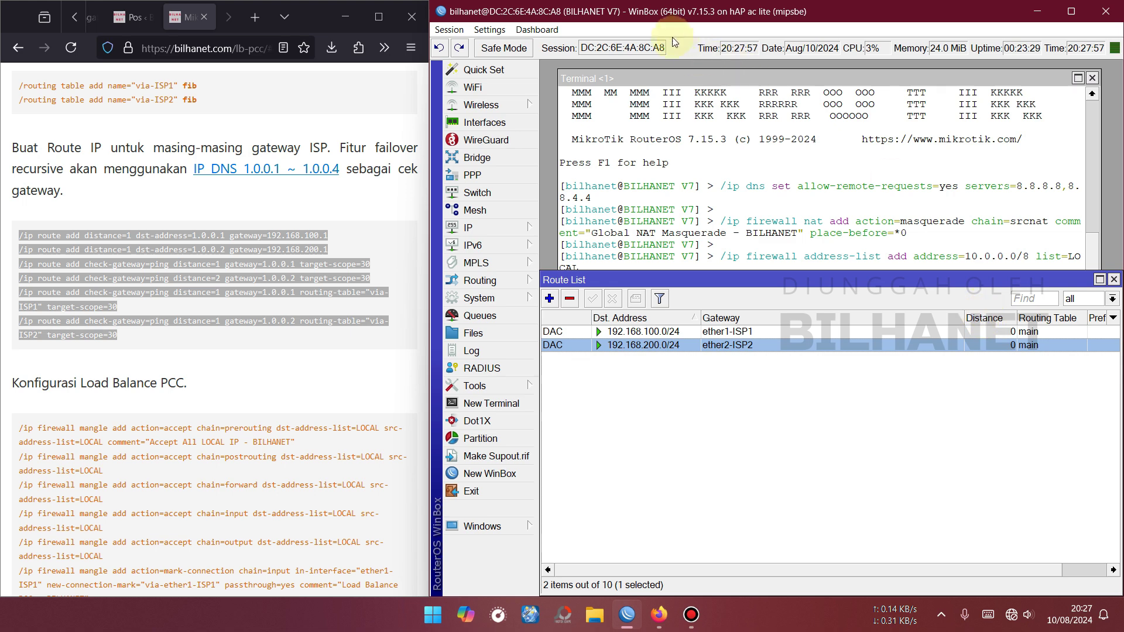
click(1114, 280)
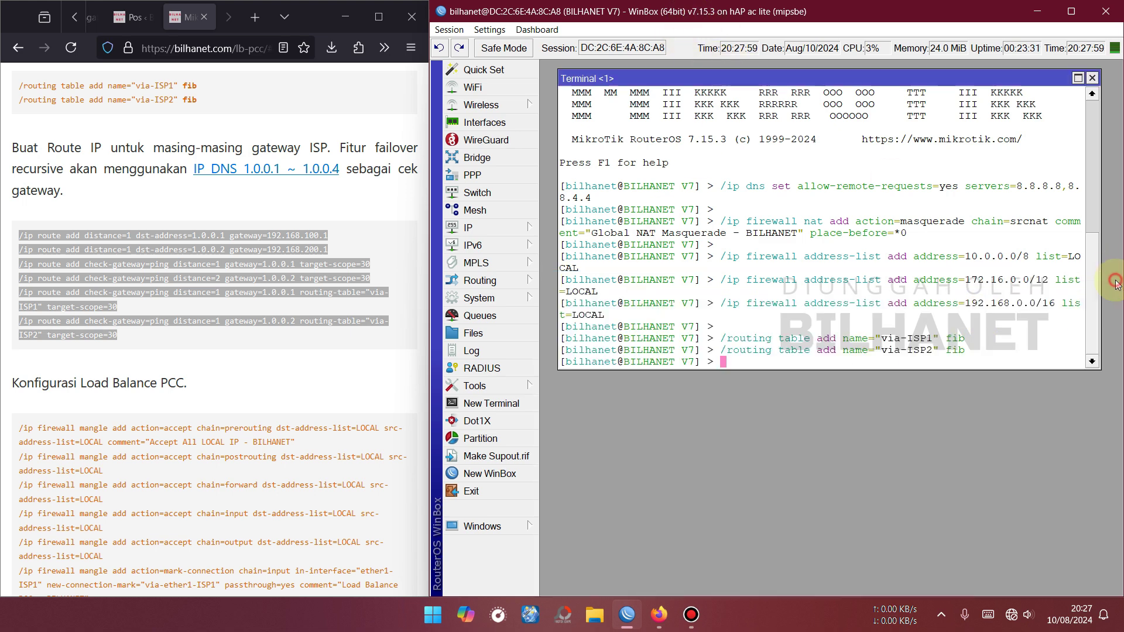
Paste and run the six /ip route commands in the terminal.
right_click(802, 325)
click(836, 382)
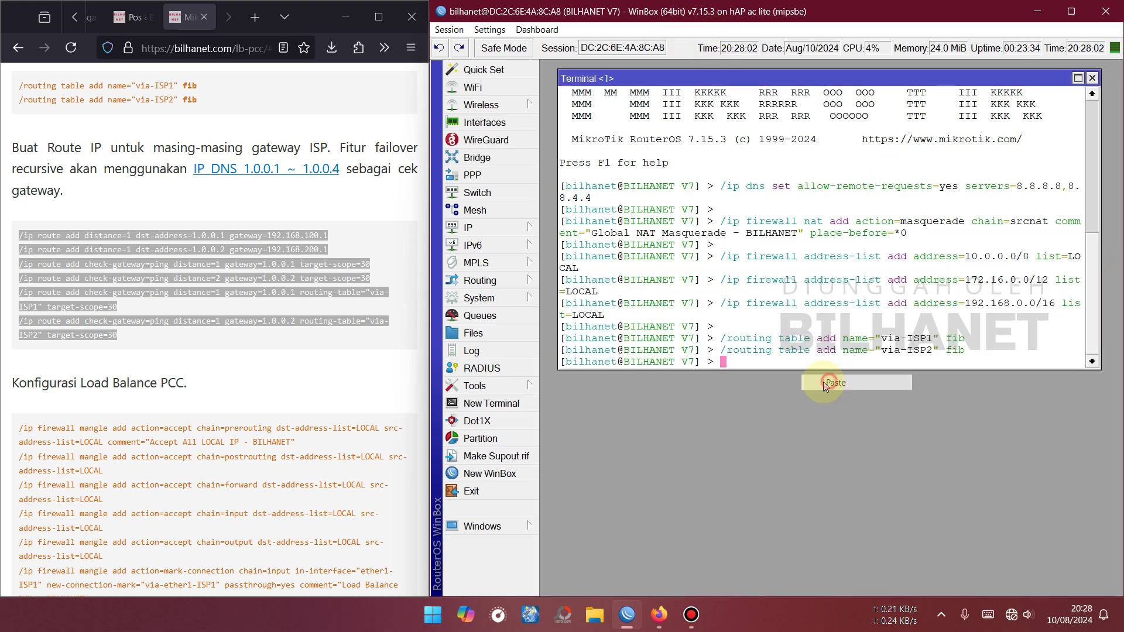
key(Return)
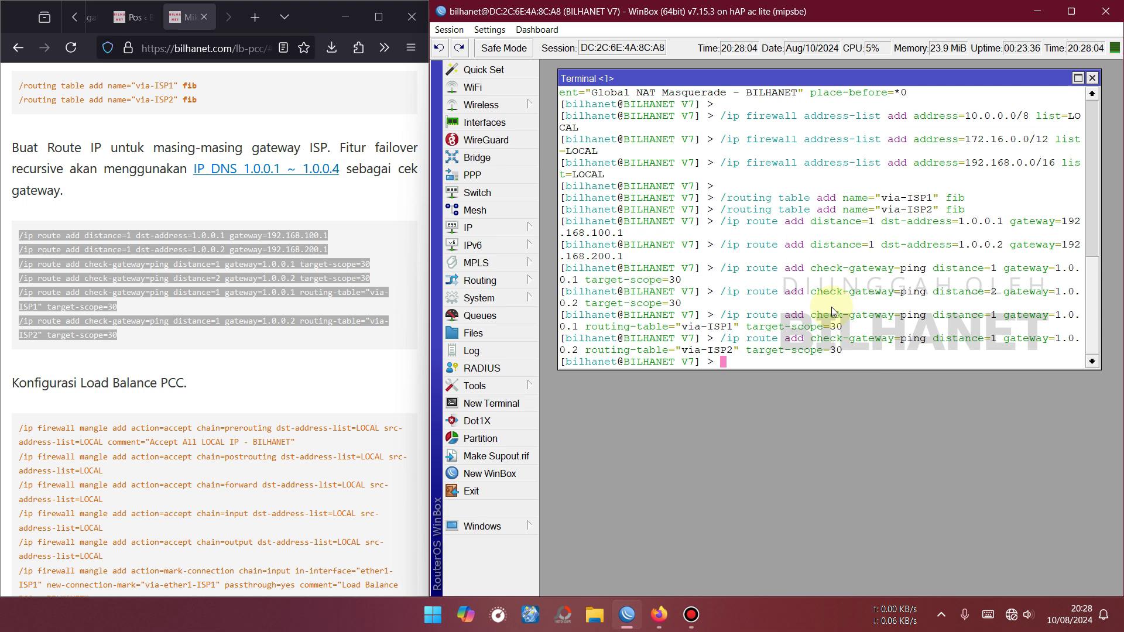
key(Return)
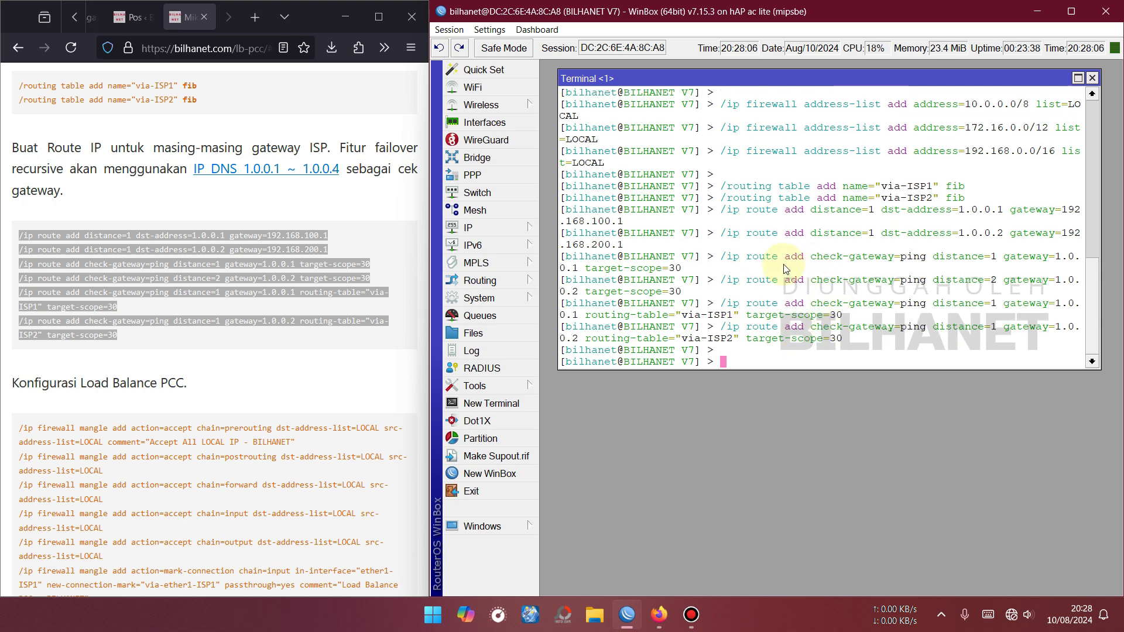
Verify the new default routes via 1.0.0.1 and 1.0.0.2 and the 1.0.0.2/32 route via 192.168.200.1.
click(472, 234)
click(575, 398)
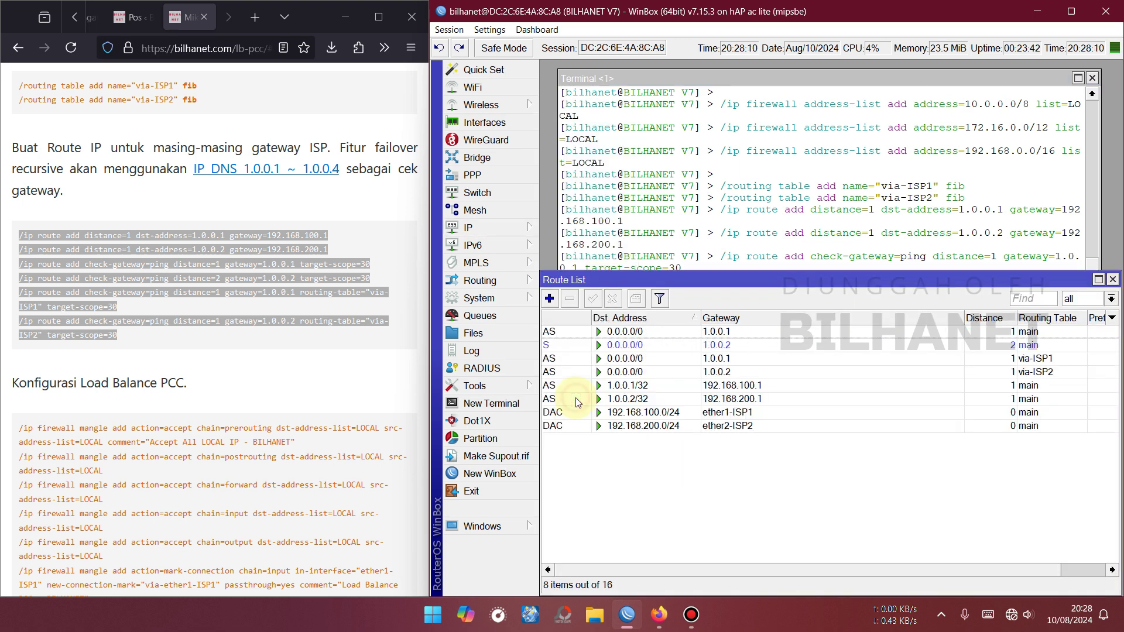
click(739, 332)
click(742, 345)
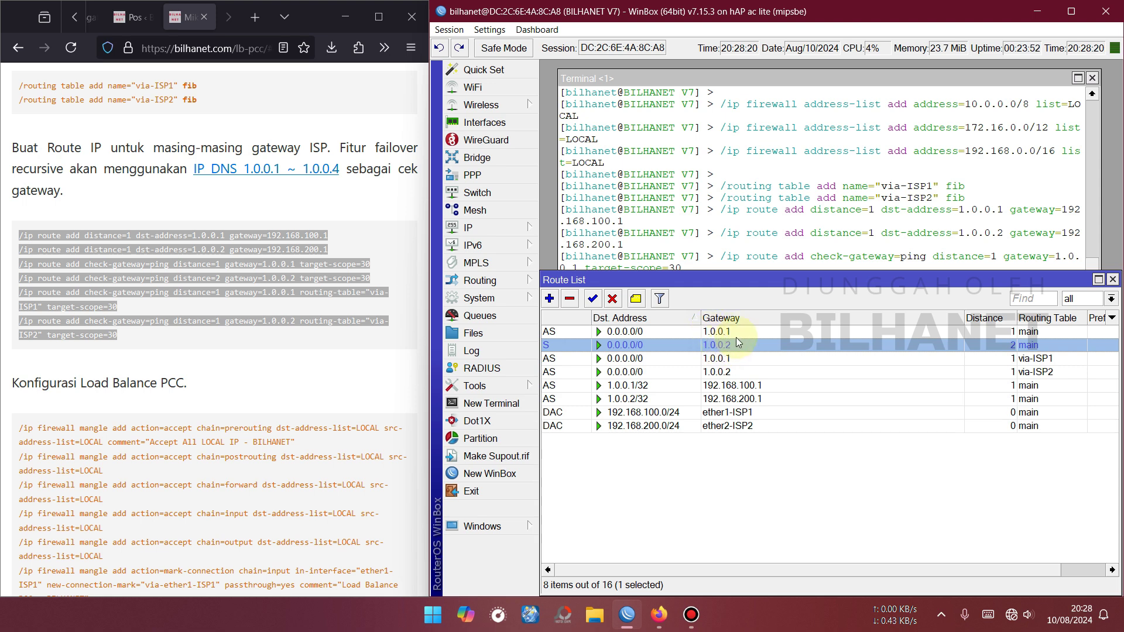
click(729, 399)
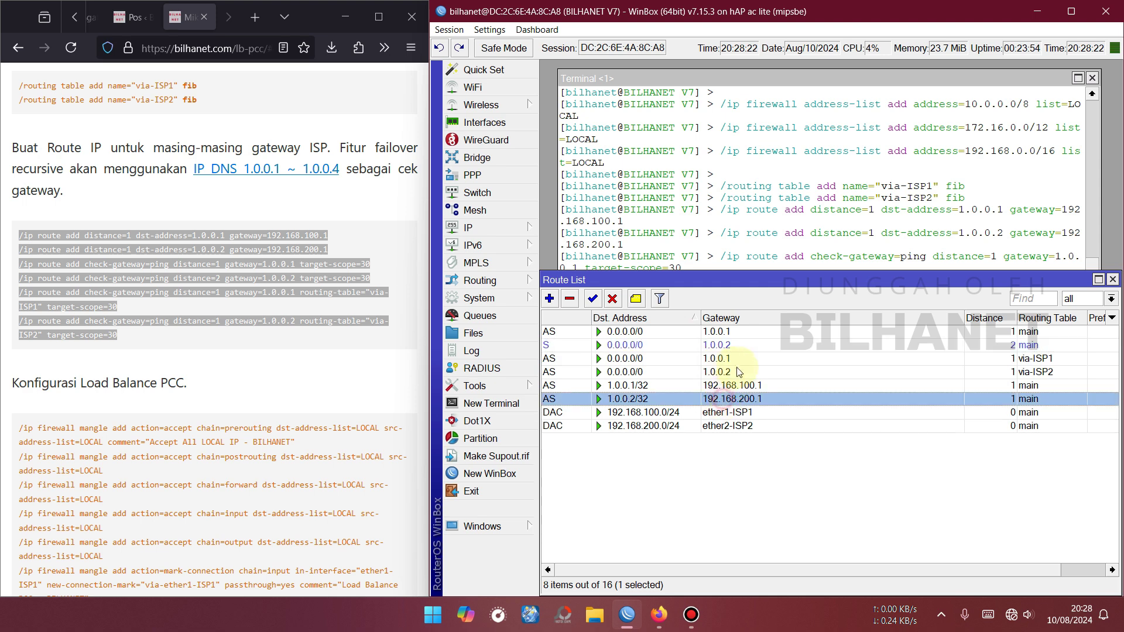
click(1113, 280)
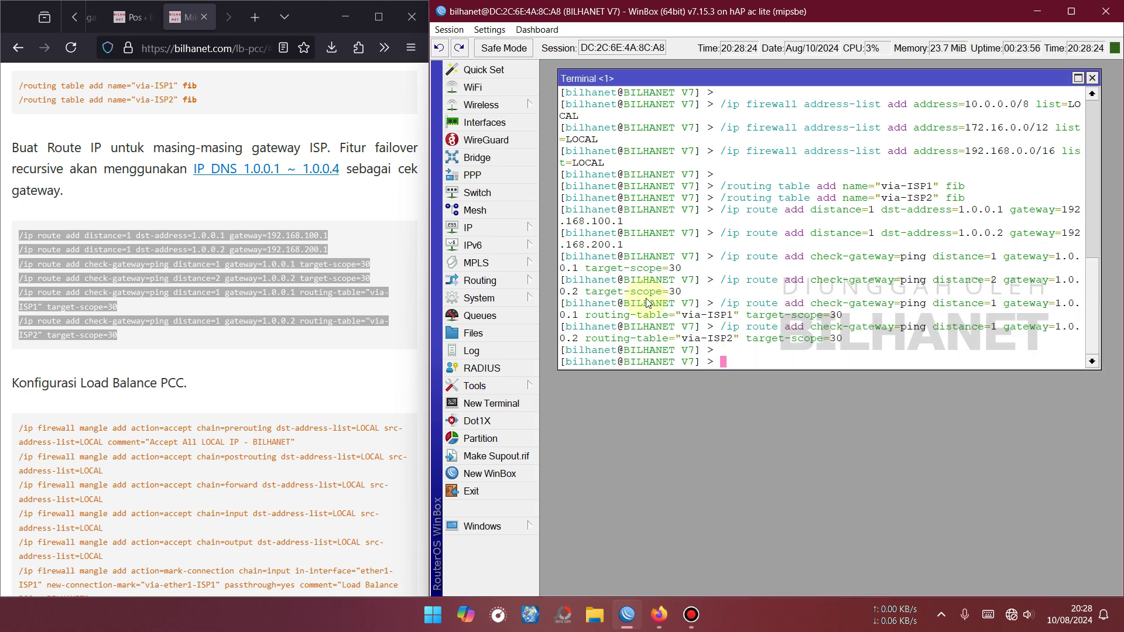
scroll(130, 384, down, 4)
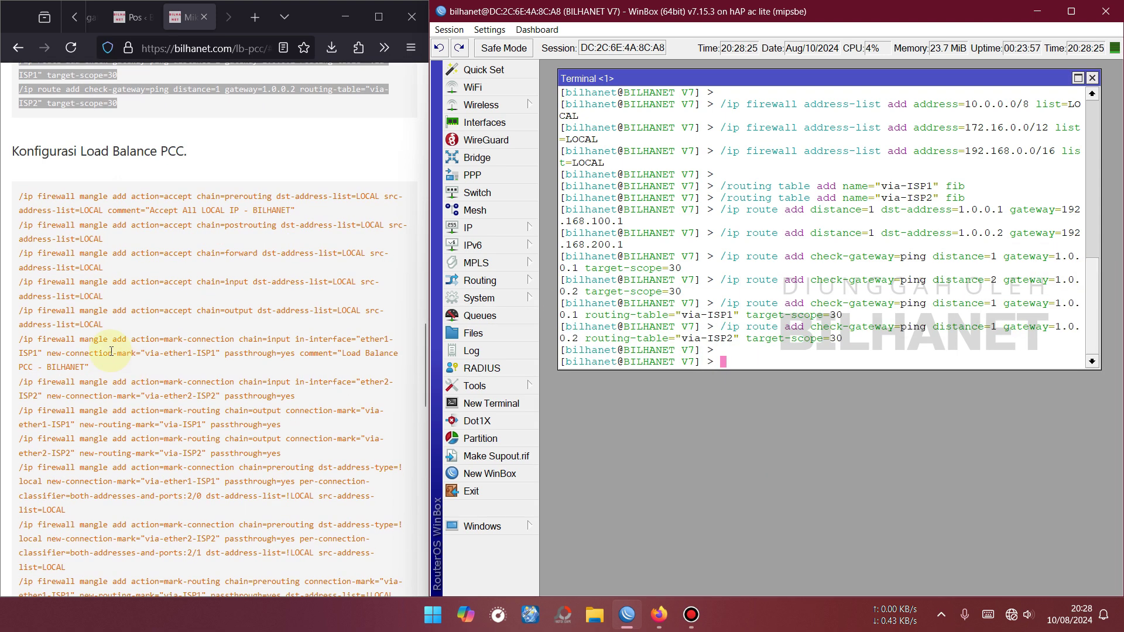
Copy the PCC mangle commands from the guide, run them in the terminal, and close it.
click(19, 196)
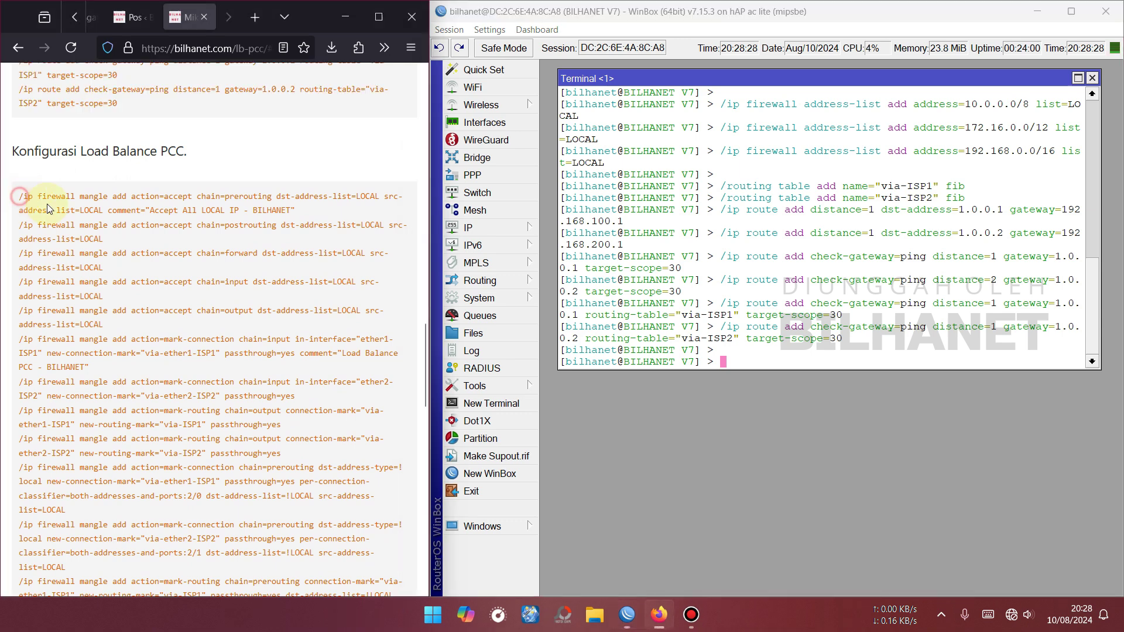
drag(47, 209, 123, 499)
scroll(116, 226, down, 3)
right_click(176, 473)
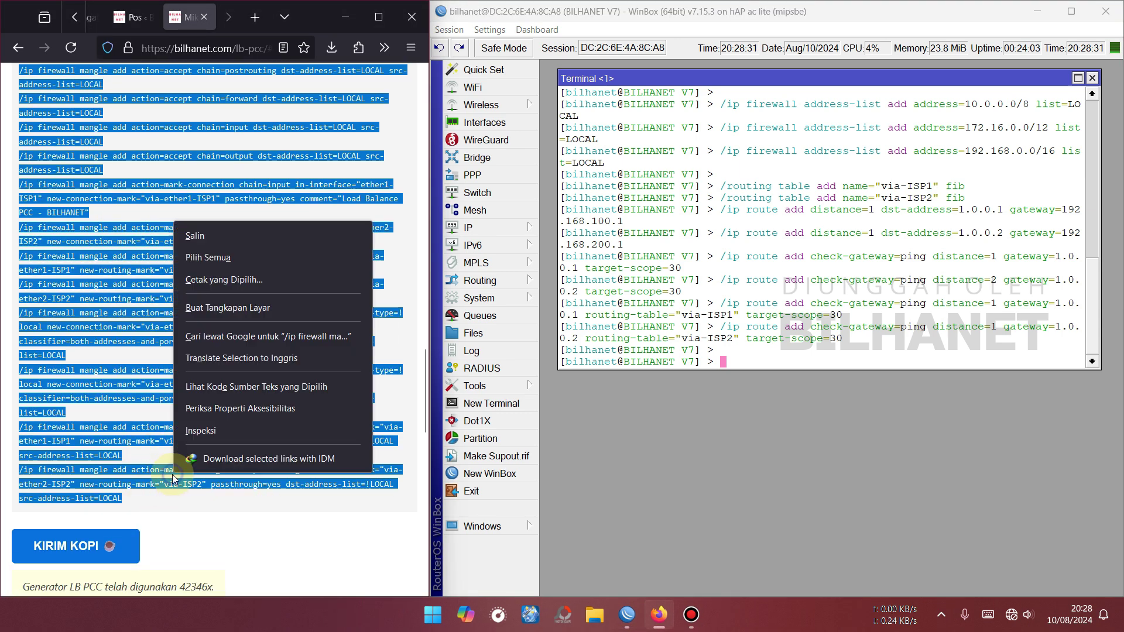
click(214, 235)
click(777, 366)
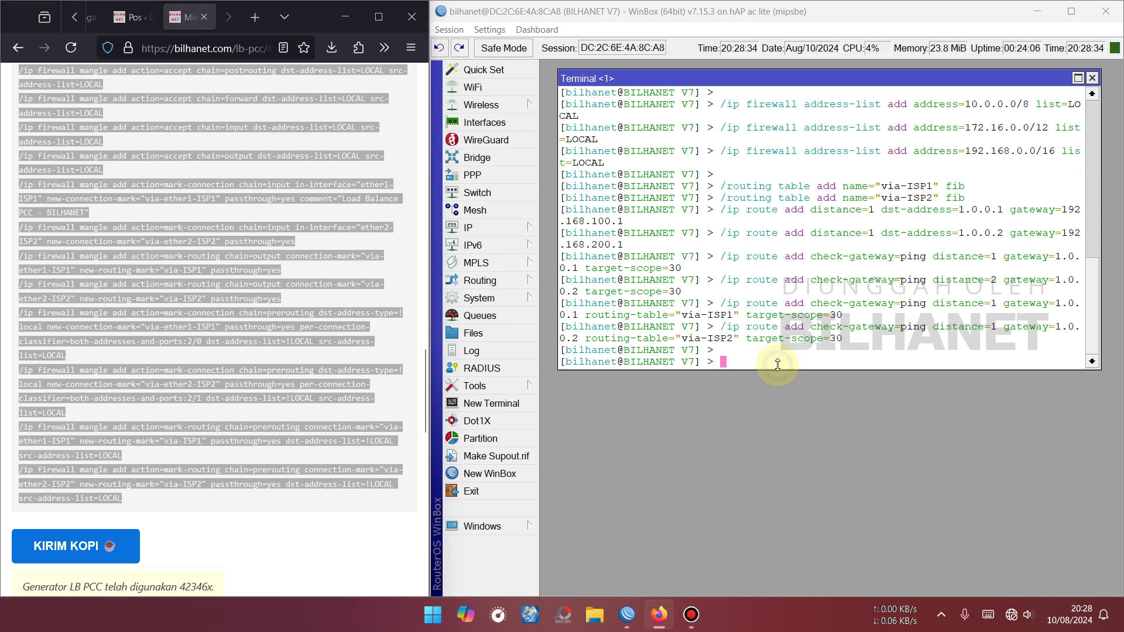
right_click(778, 365)
click(830, 416)
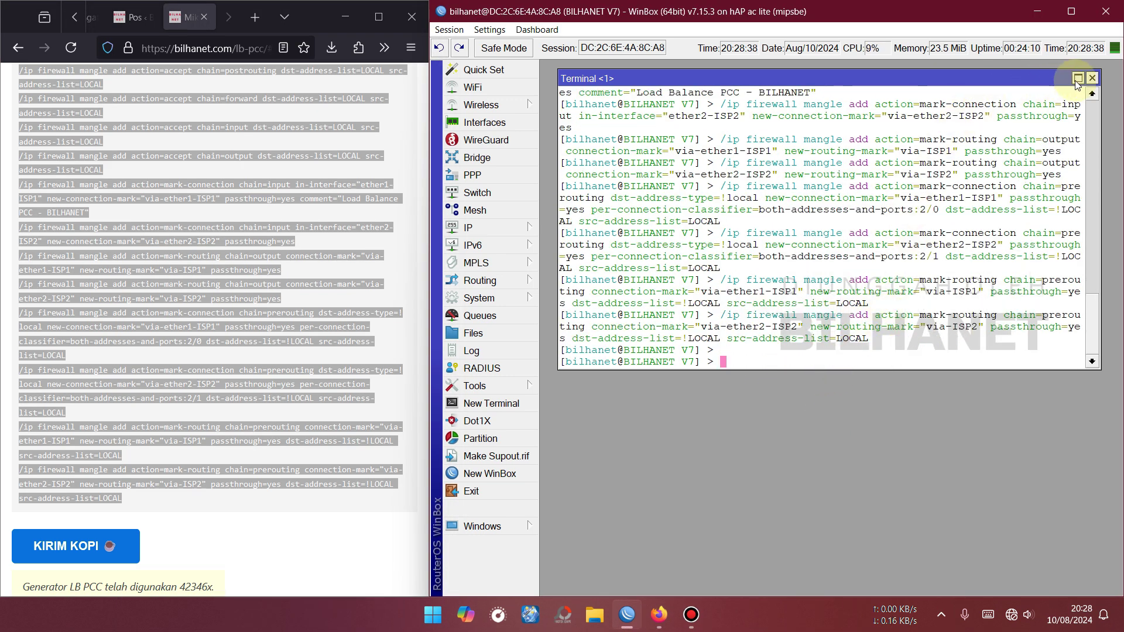
click(1093, 78)
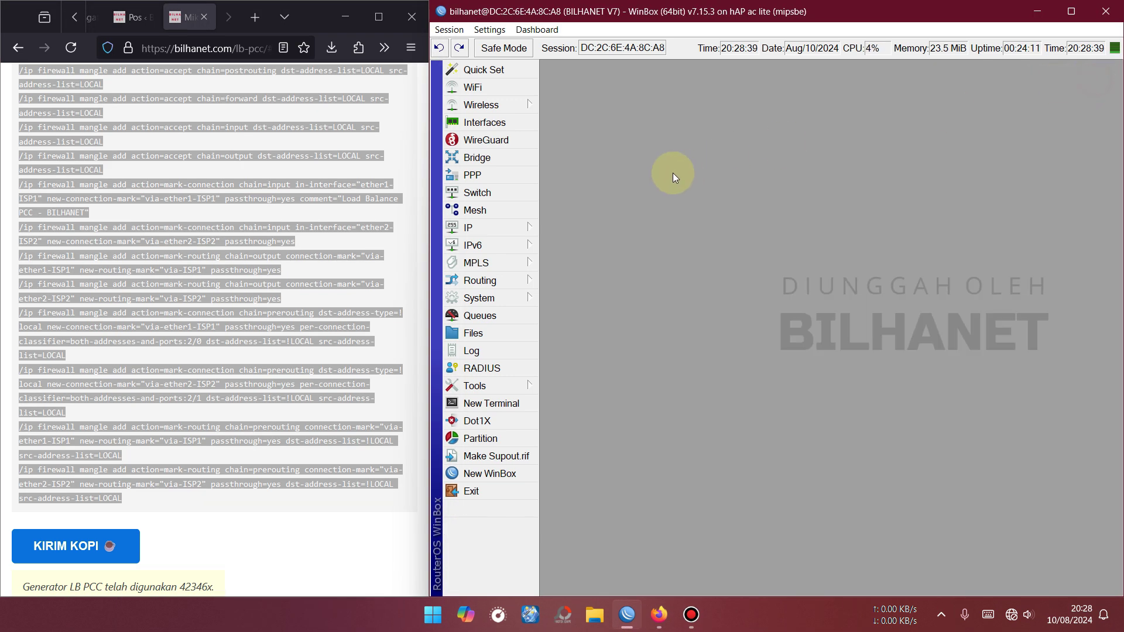
Review the 13 mangle rules in IP > Firewall > Mangle, then close Firewall.
click(483, 230)
click(569, 234)
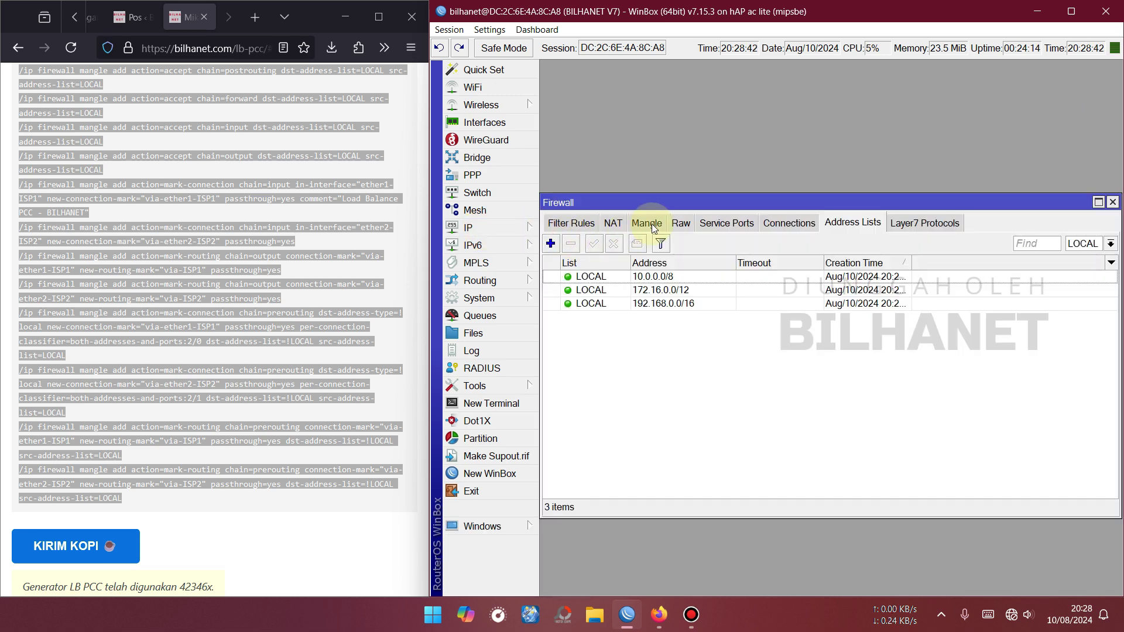
click(651, 224)
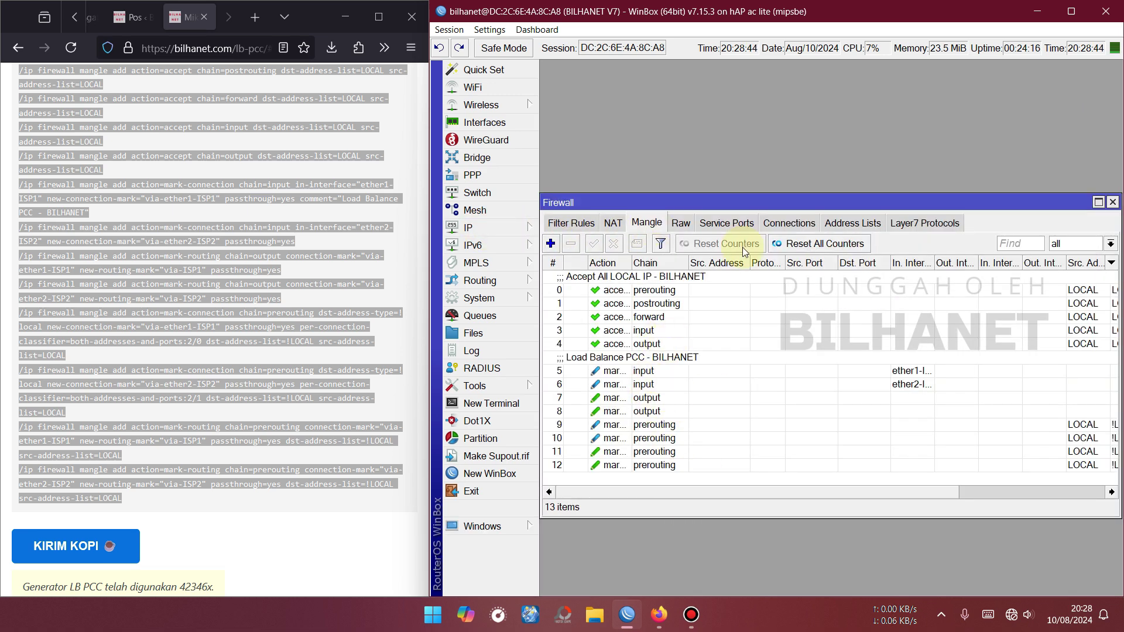
drag(743, 202, 741, 61)
drag(742, 65, 745, 69)
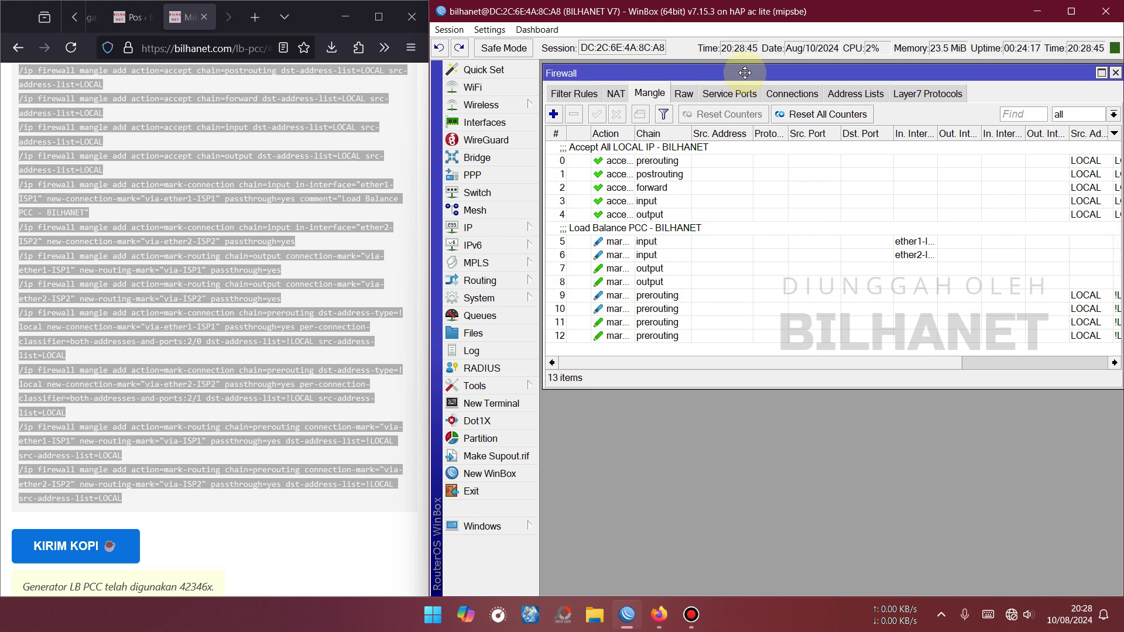
drag(633, 134, 730, 134)
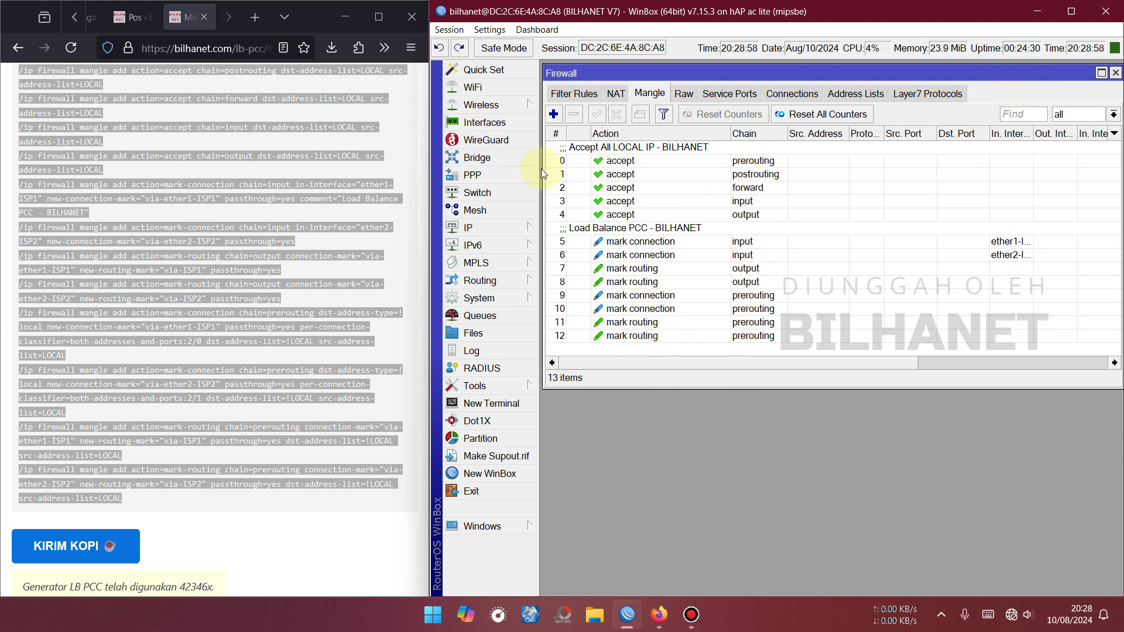
click(1114, 74)
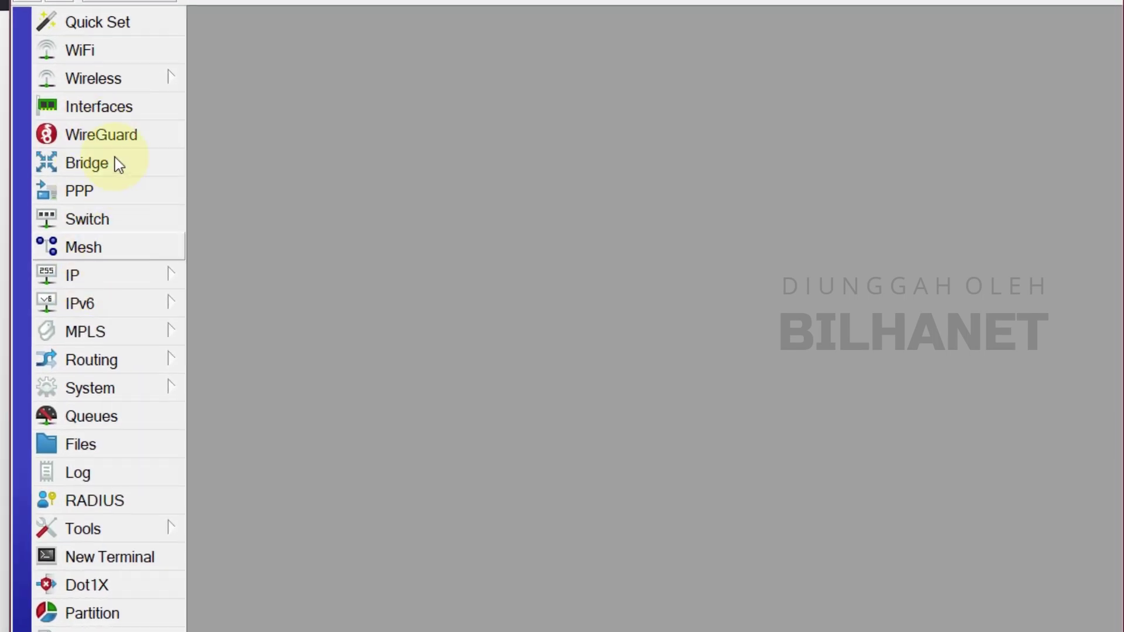
Open the IP address list and begin a new address entry with 10.20.30.0/2.
click(96, 280)
click(260, 126)
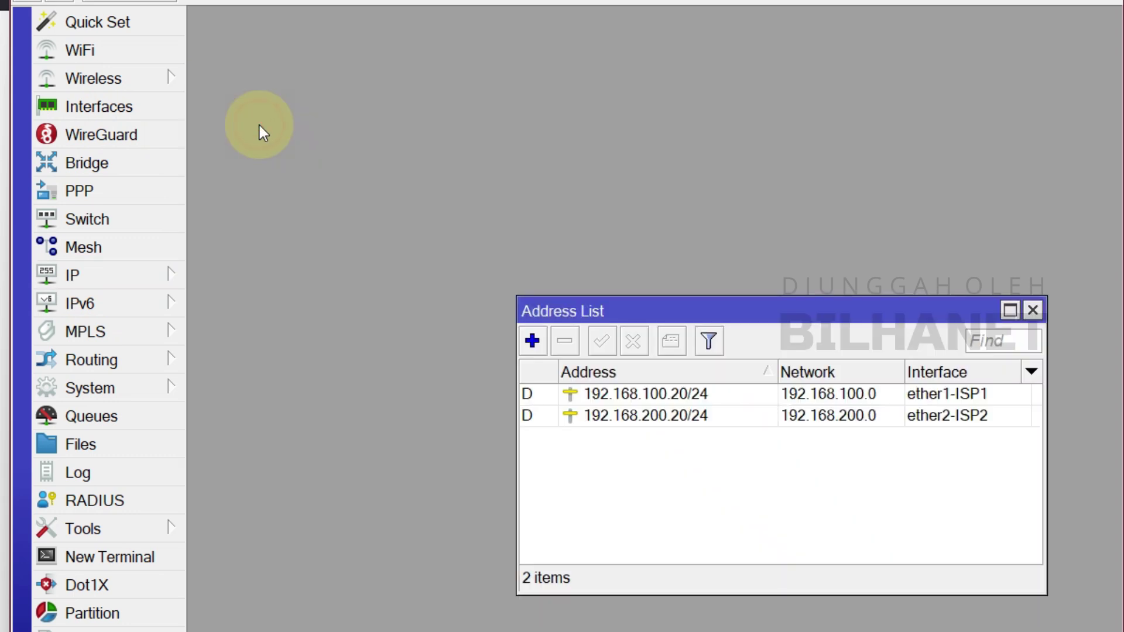
drag(619, 319, 317, 100)
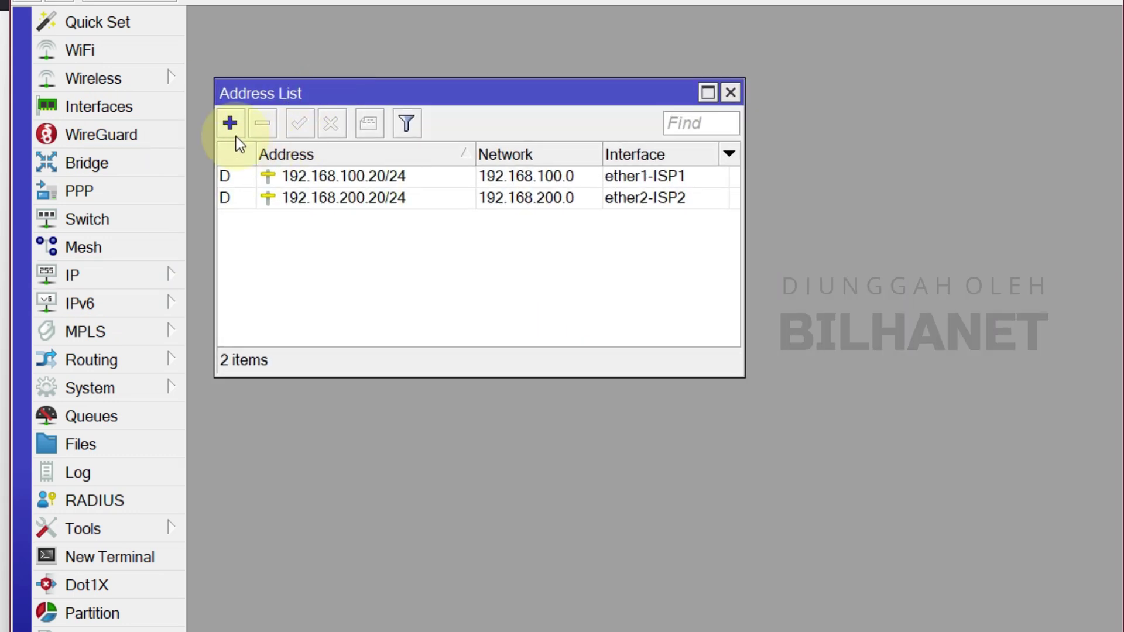
click(232, 125)
text(10.)
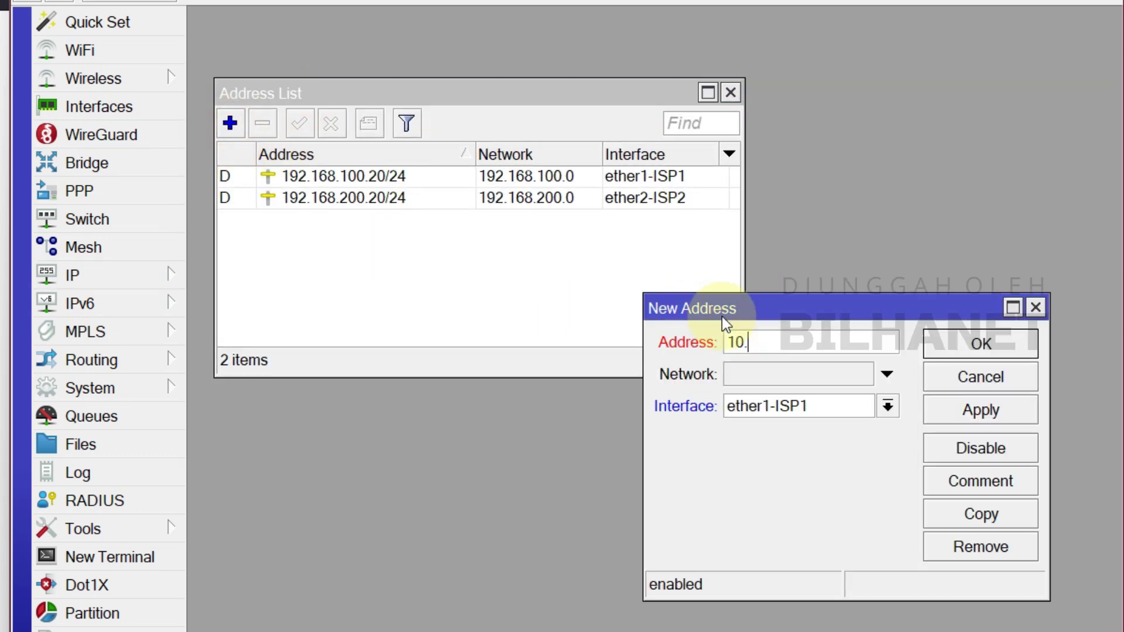
text(20.30.0/24)
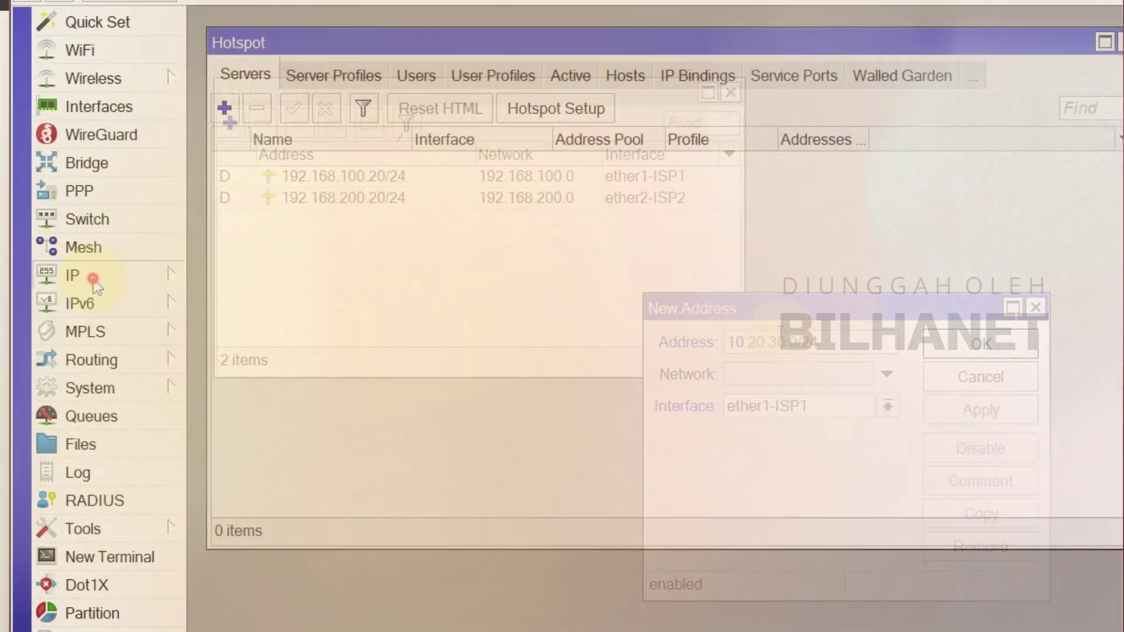
Change the ether4-HOTSPOT address from 10.20.30.0/24 to 10.20.30.1/24.
click(167, 276)
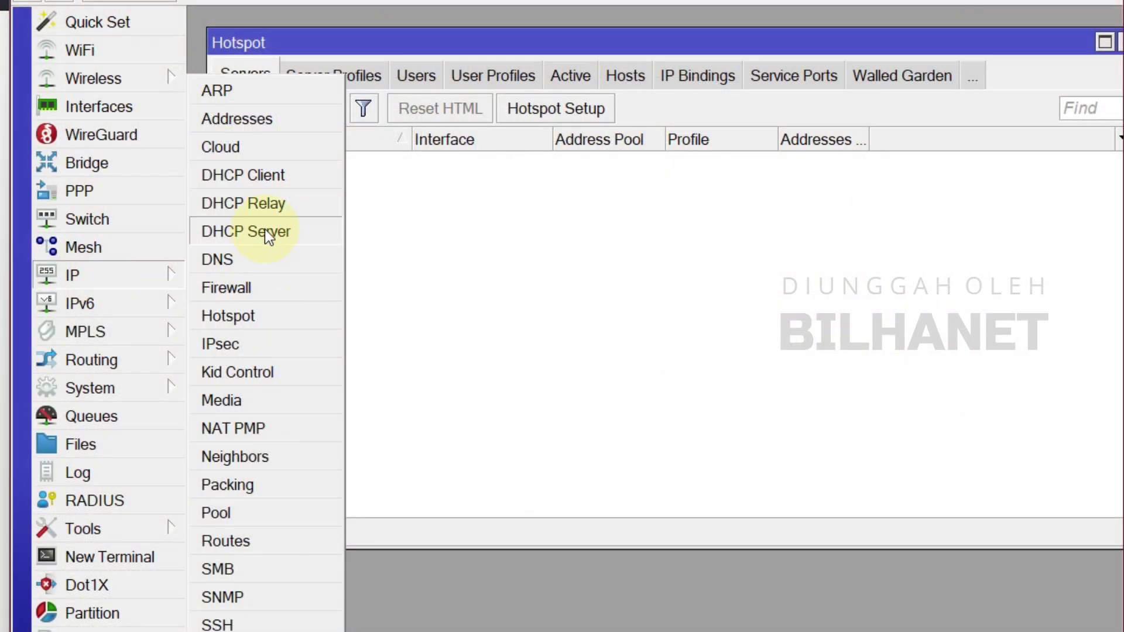
click(269, 126)
double_click(338, 174)
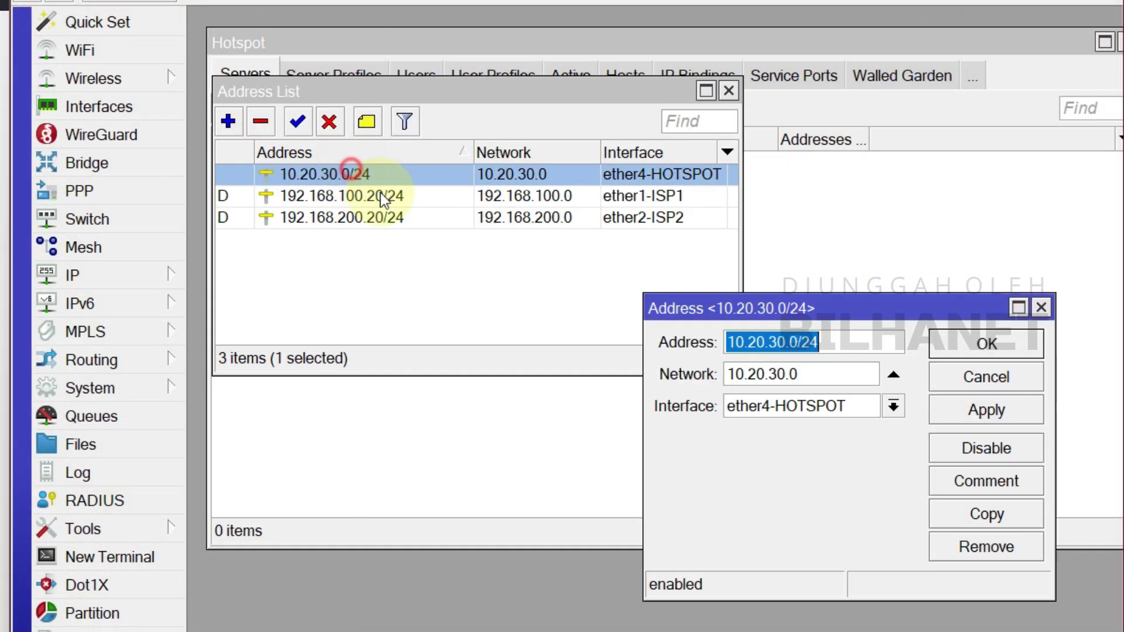
click(797, 342)
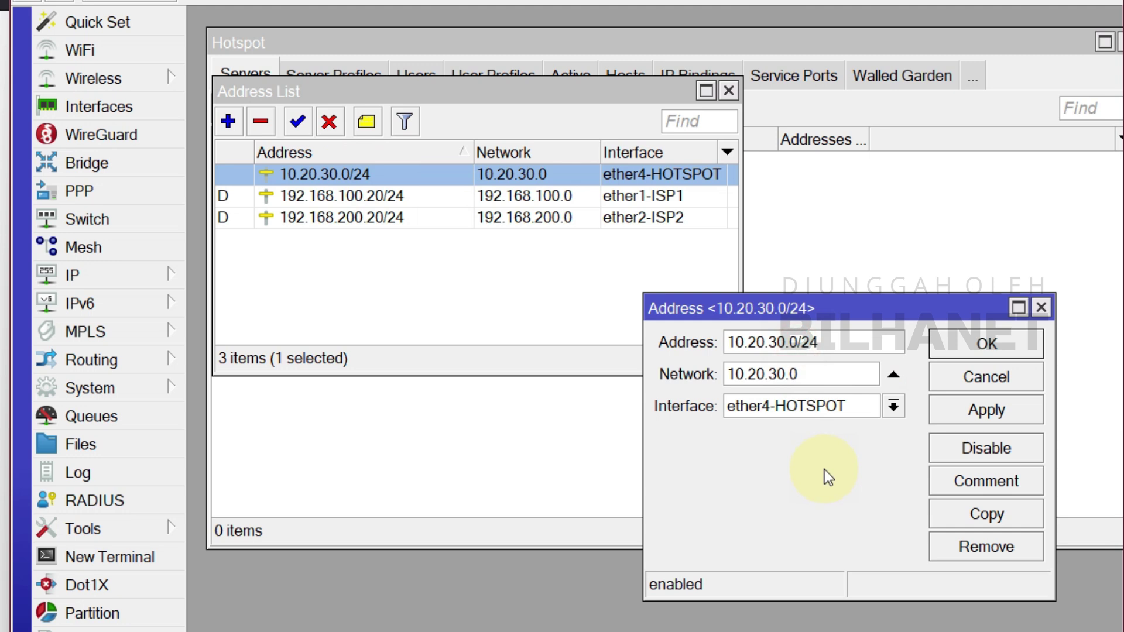
key(BackSpace)
text(1)
click(965, 413)
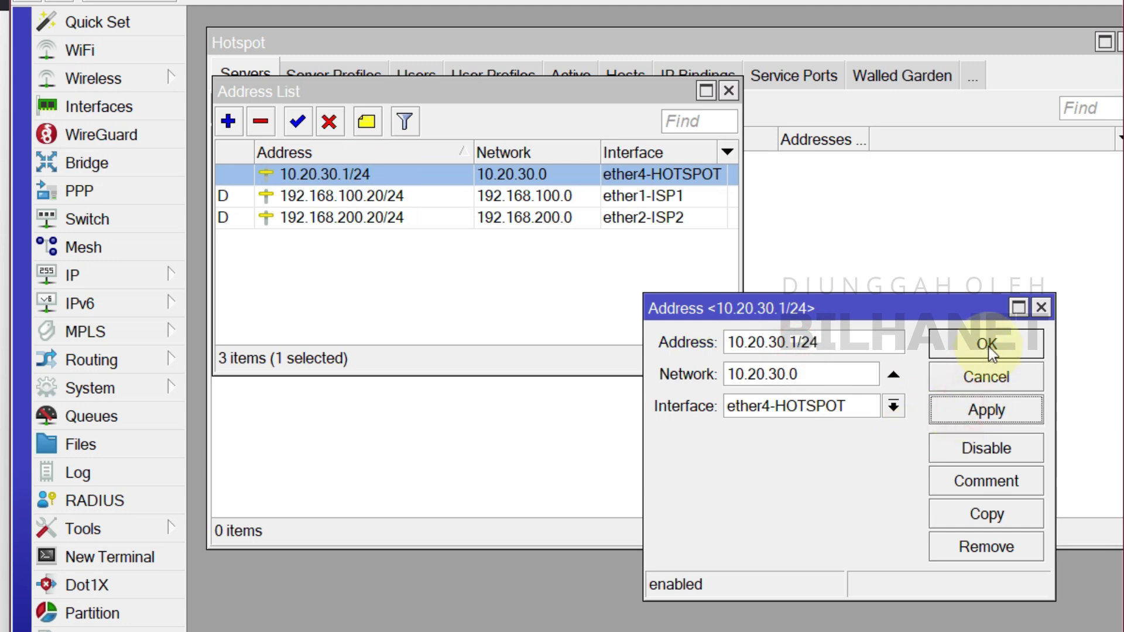
click(988, 345)
click(729, 93)
Run Hotspot Setup on ether4-HOTSPOT, accepting the default pool, no certificate, and DNS 8.8.8.8/8.8.4.4.
click(543, 111)
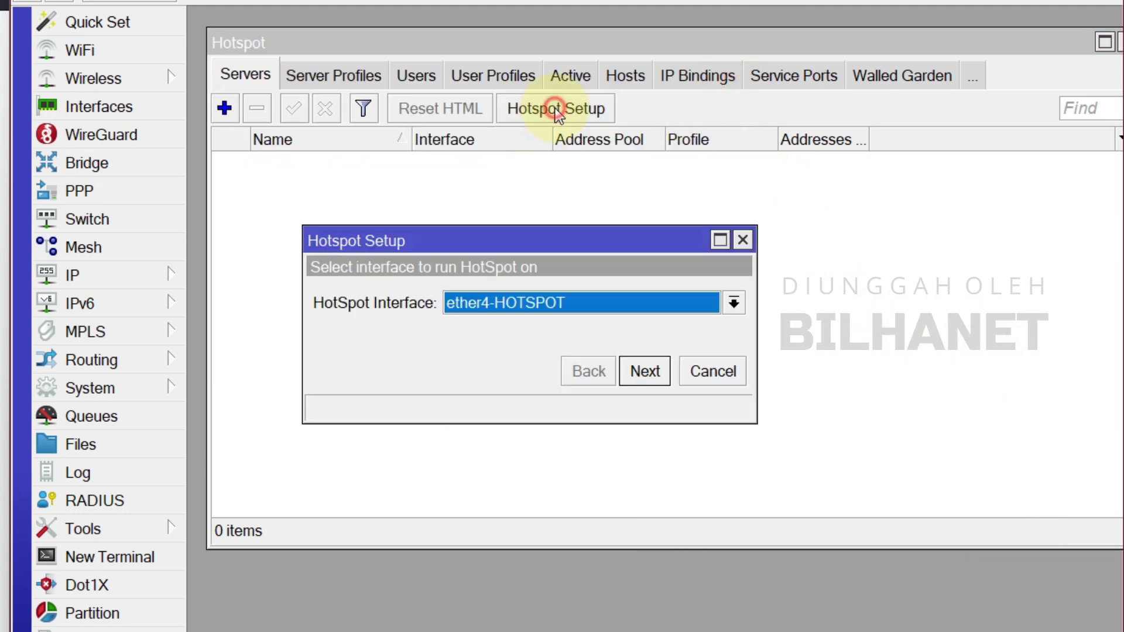
click(534, 308)
click(510, 382)
click(641, 370)
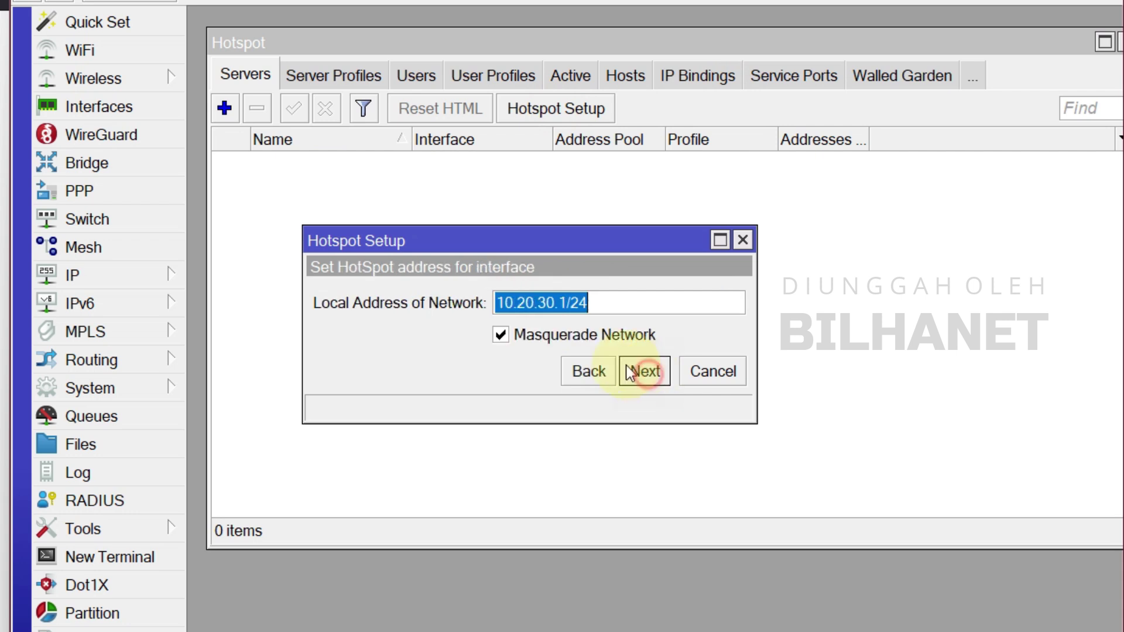
click(563, 302)
click(645, 371)
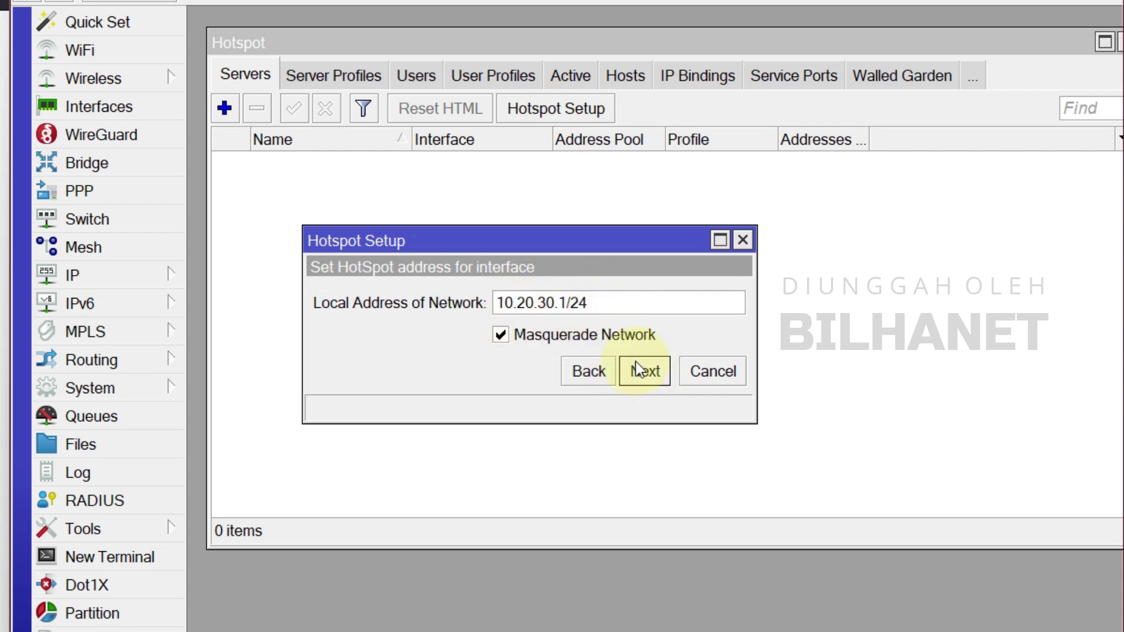
click(661, 381)
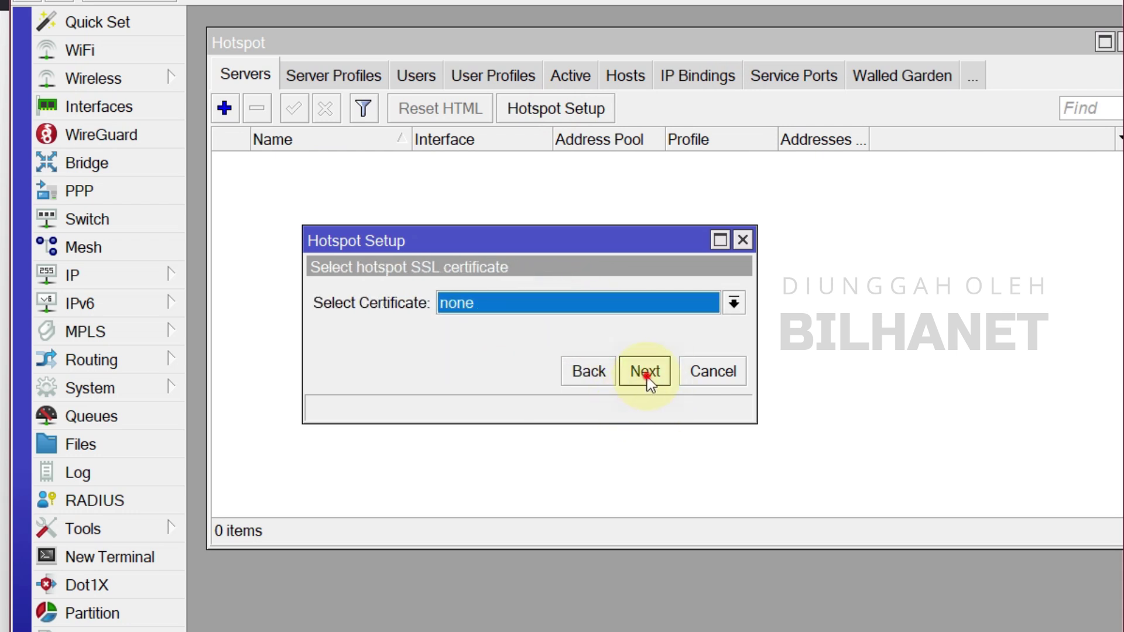
click(648, 377)
click(644, 372)
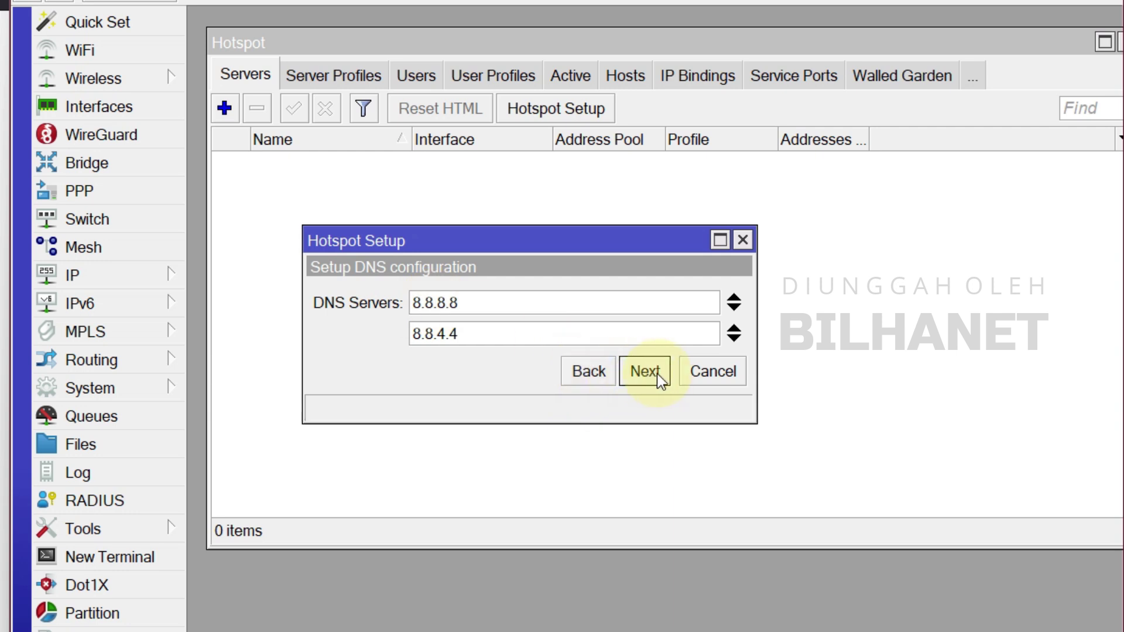
click(659, 378)
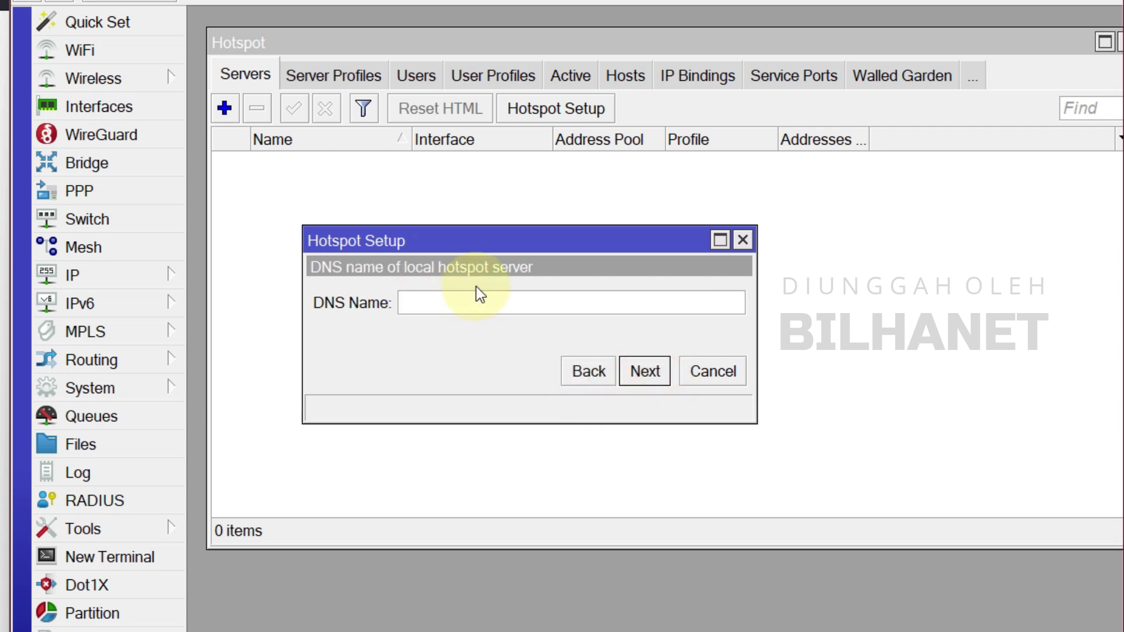
Set the DNS name to hs-bilha.net, add a local hotspot user, and finish the wizard.
text(hs-bilha.net)
click(499, 303)
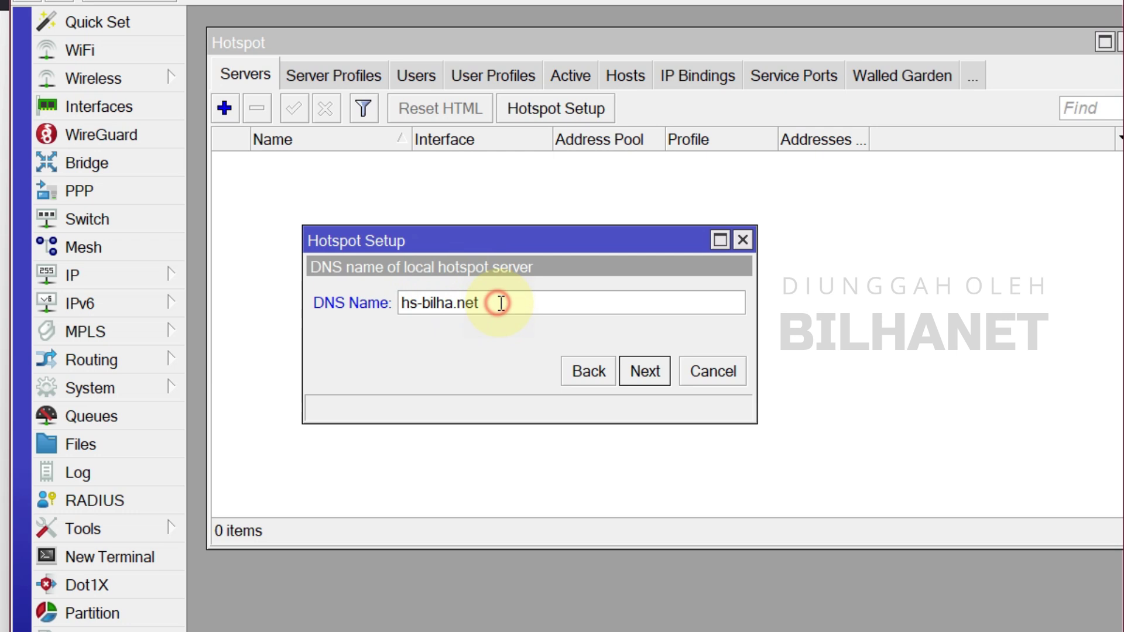
click(656, 370)
double_click(584, 304)
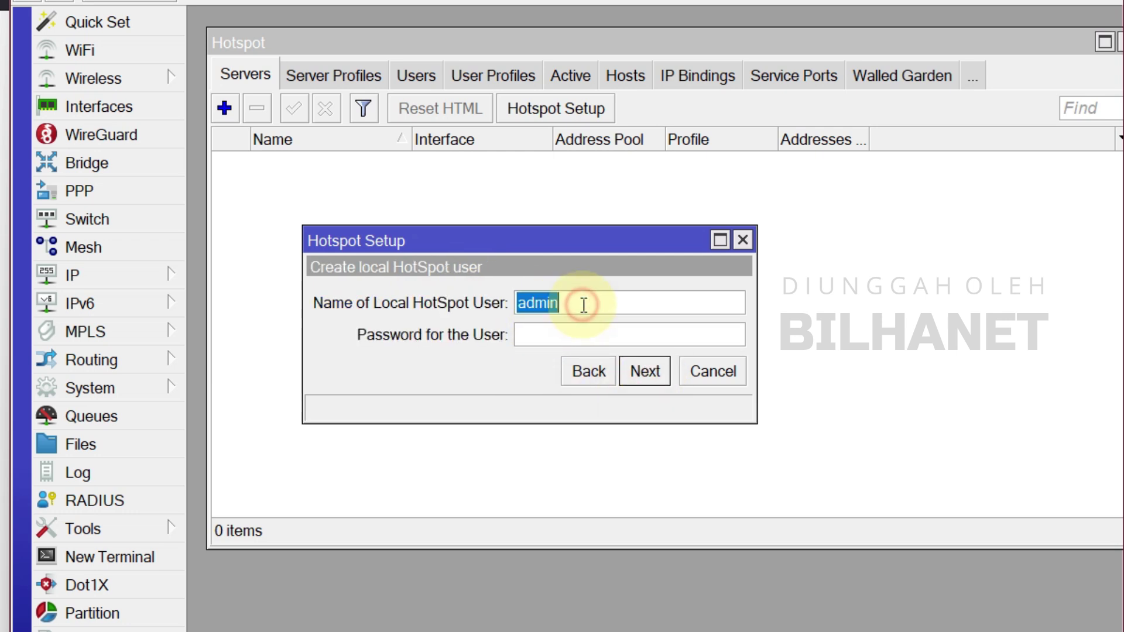
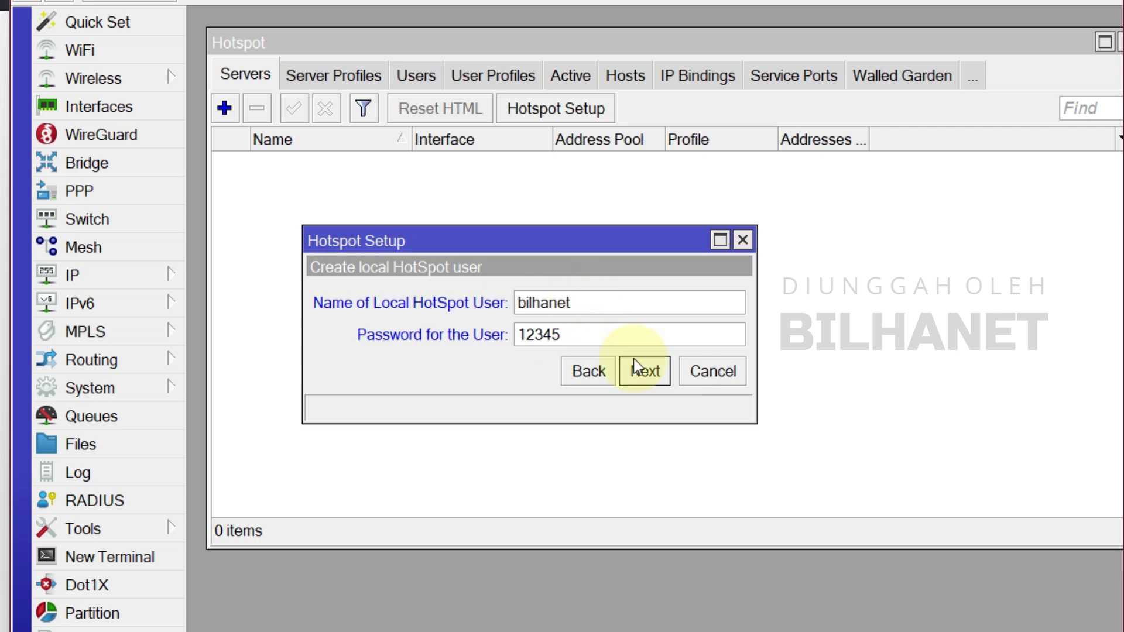
click(647, 375)
click(660, 428)
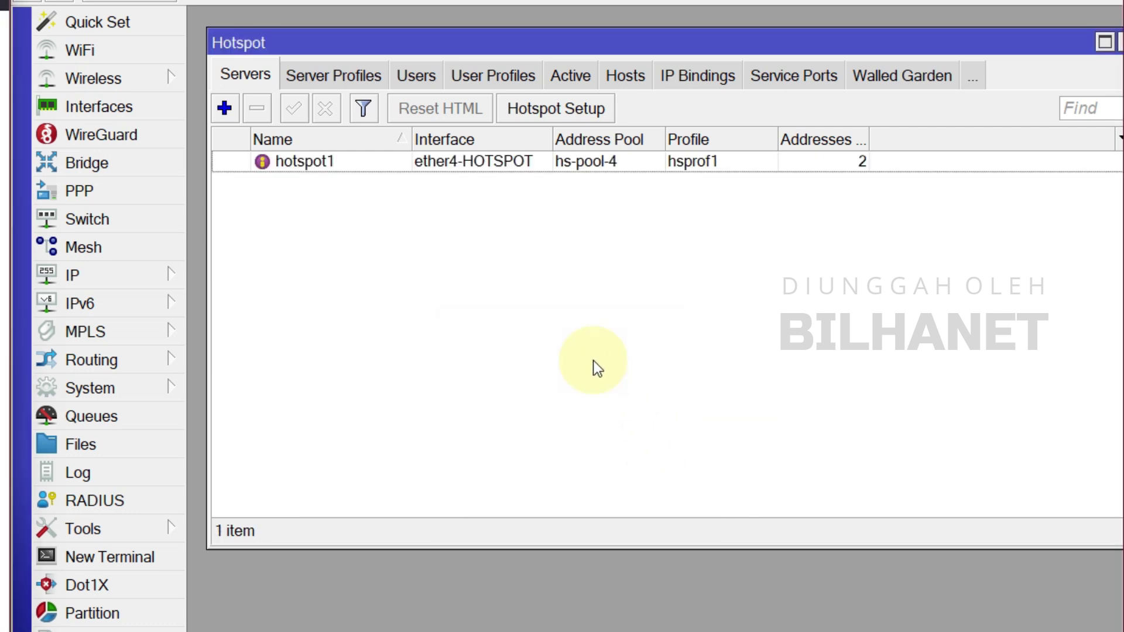
Create user profile TES with Shared Users 2 and Rate Limit 0/0.
click(337, 75)
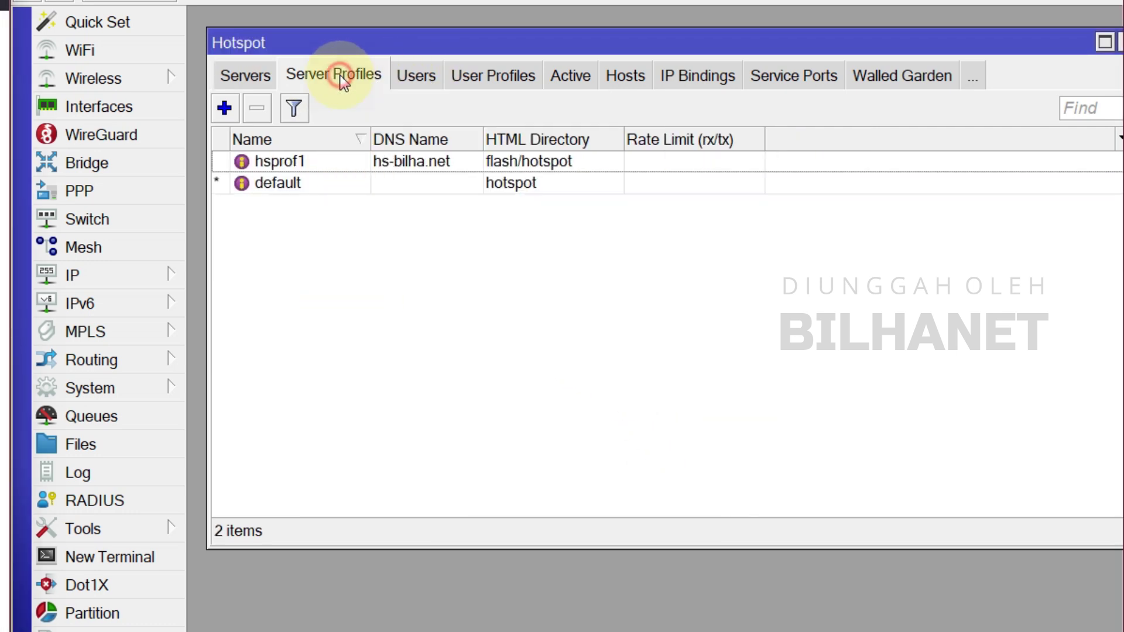
click(424, 76)
click(460, 81)
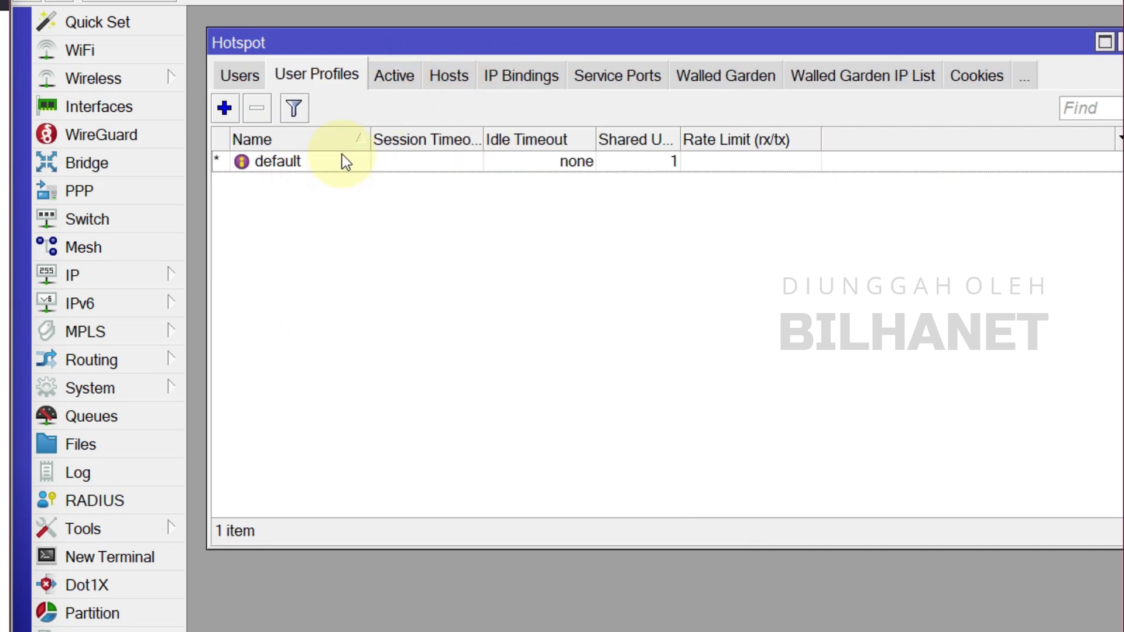
click(232, 119)
text(TES)
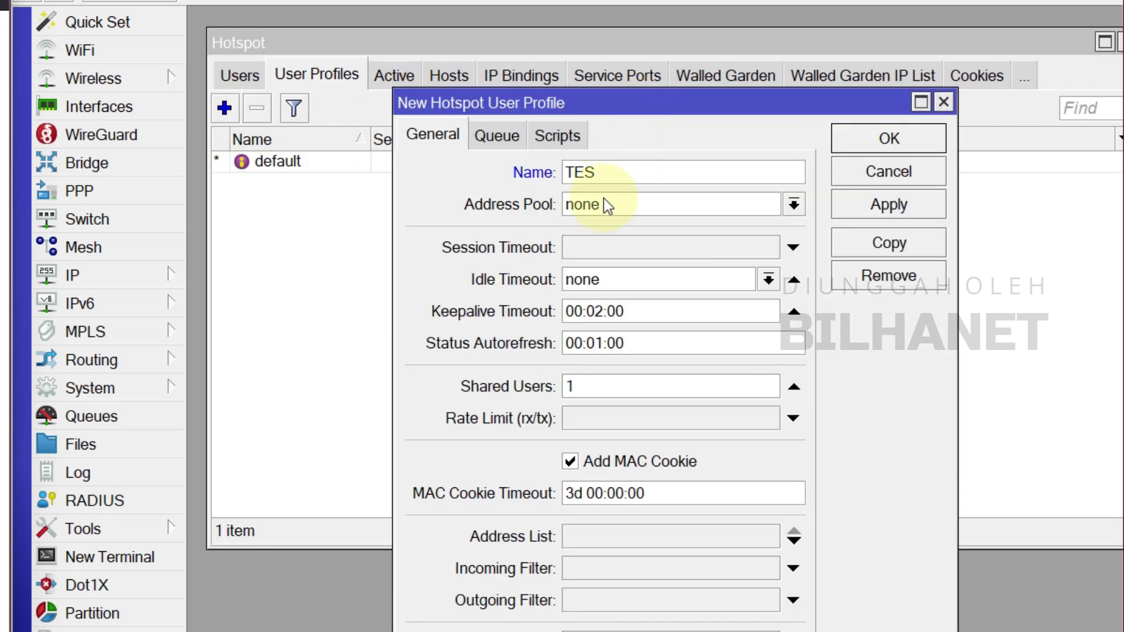
double_click(571, 387)
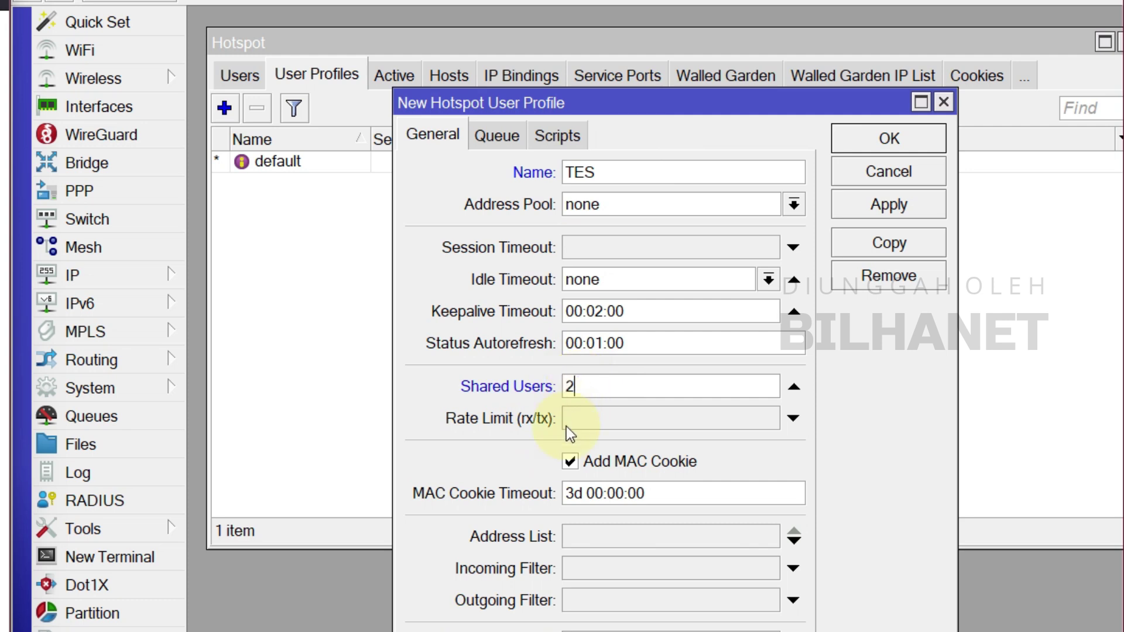
click(619, 420)
text(0)
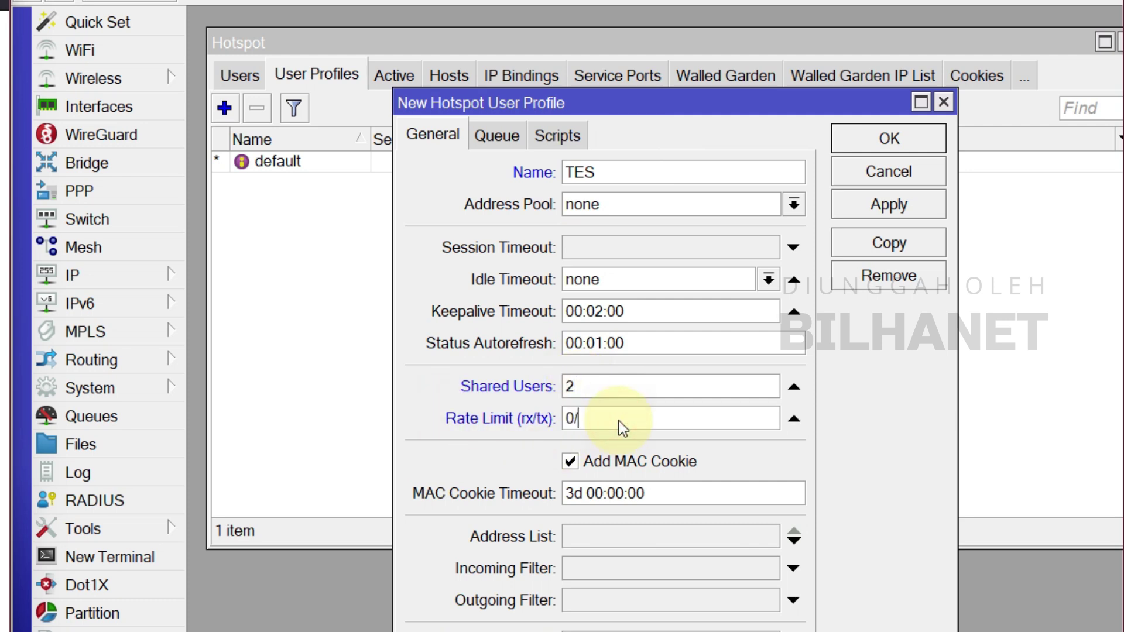
key(BackSpace)
text(0/0)
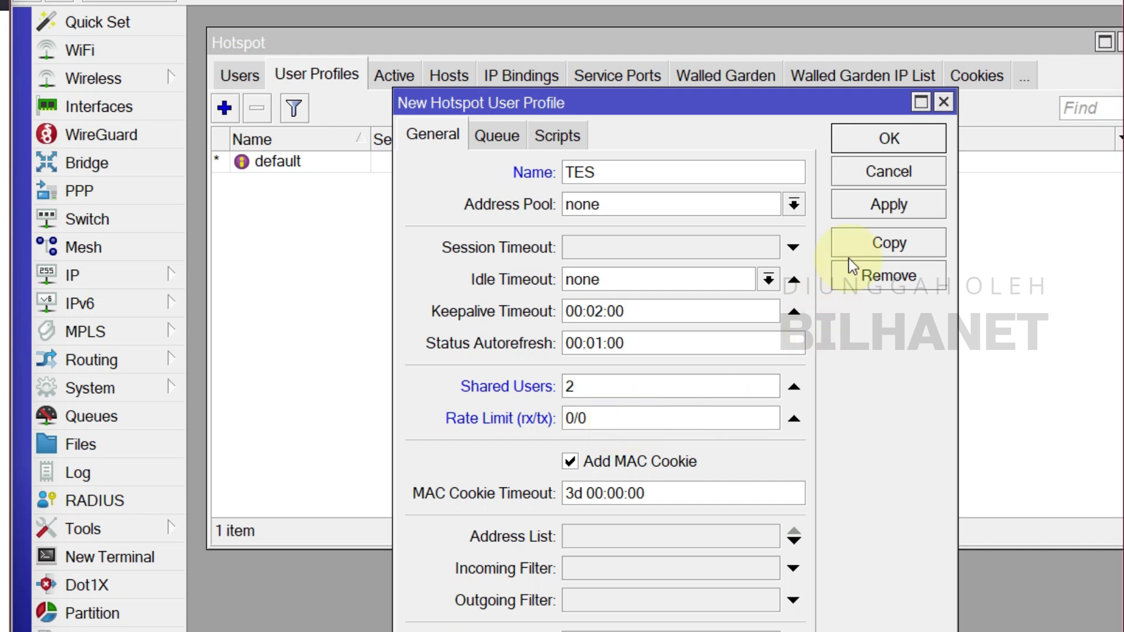
click(890, 208)
click(903, 143)
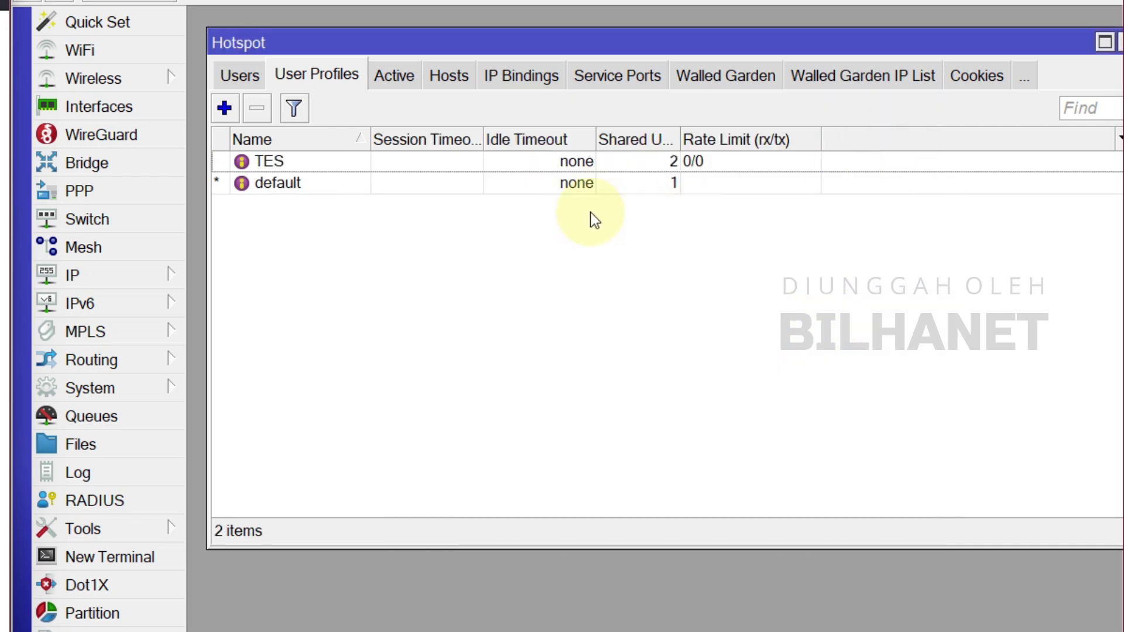
Add a new hotspot user, reusing its user name as the password.
click(232, 77)
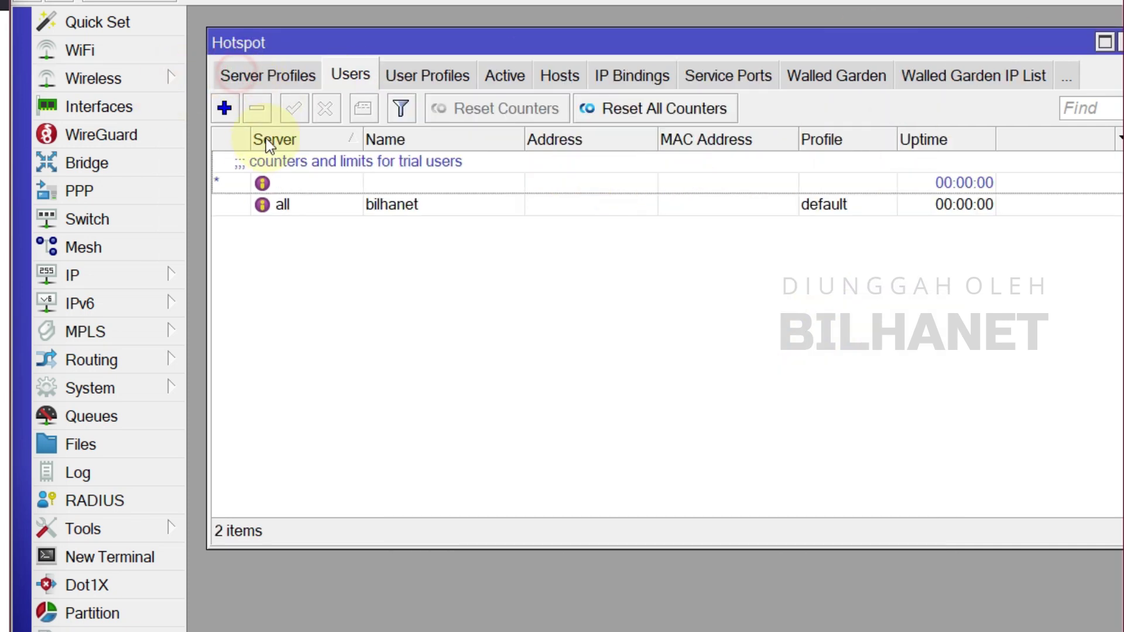
click(224, 110)
drag(800, 271, 399, 241)
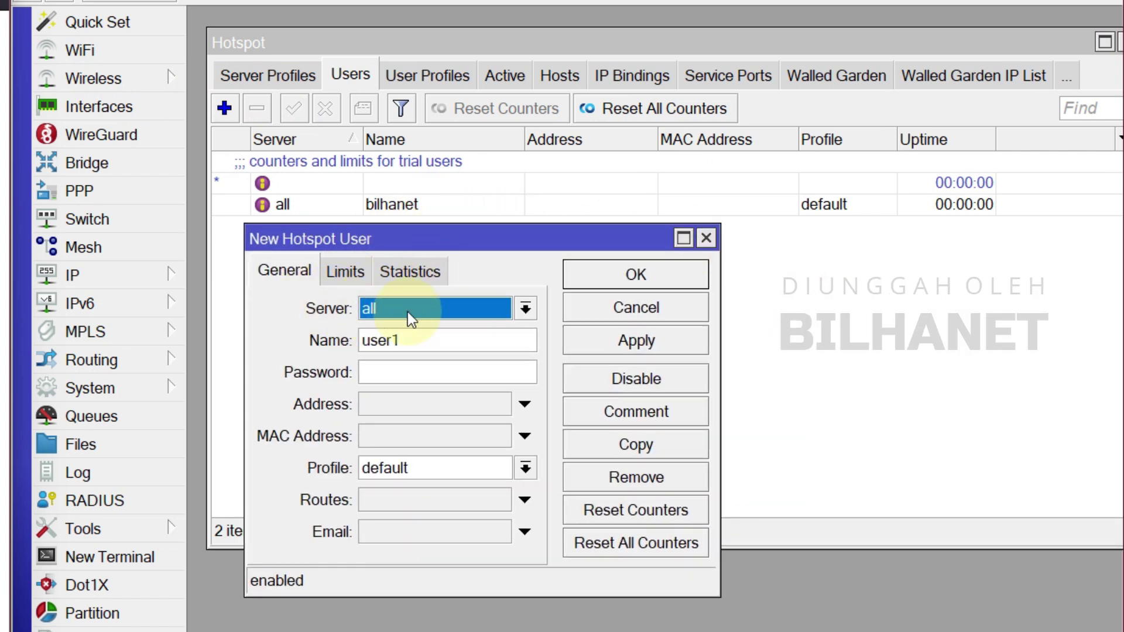
double_click(422, 340)
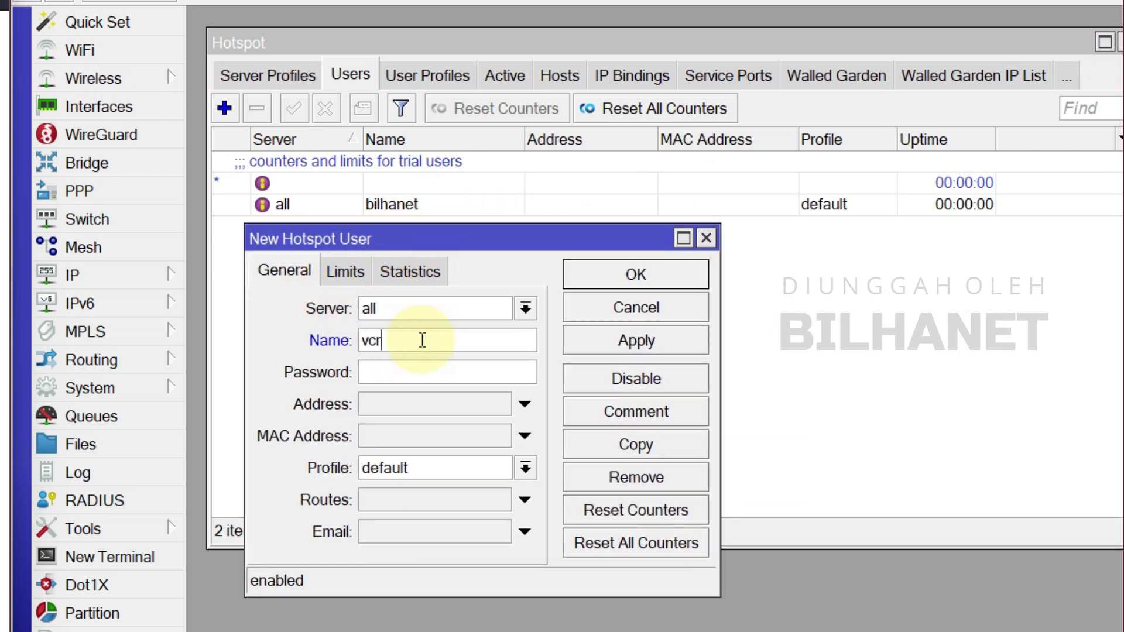
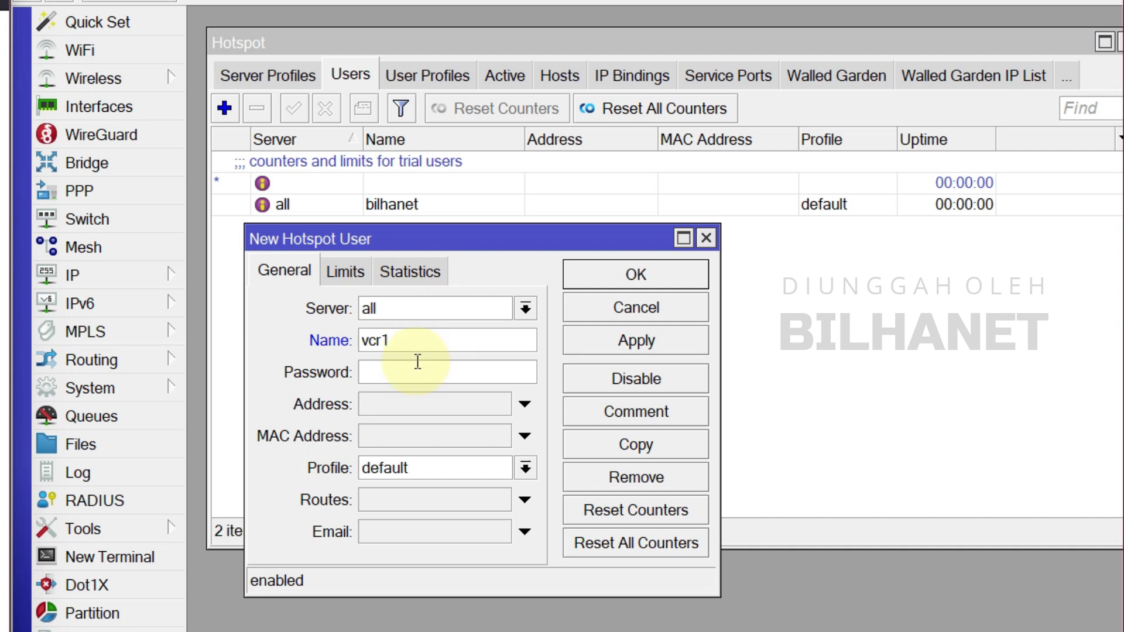
key(ctrl+a)
key(ctrl+c)
click(398, 372)
key(ctrl+v)
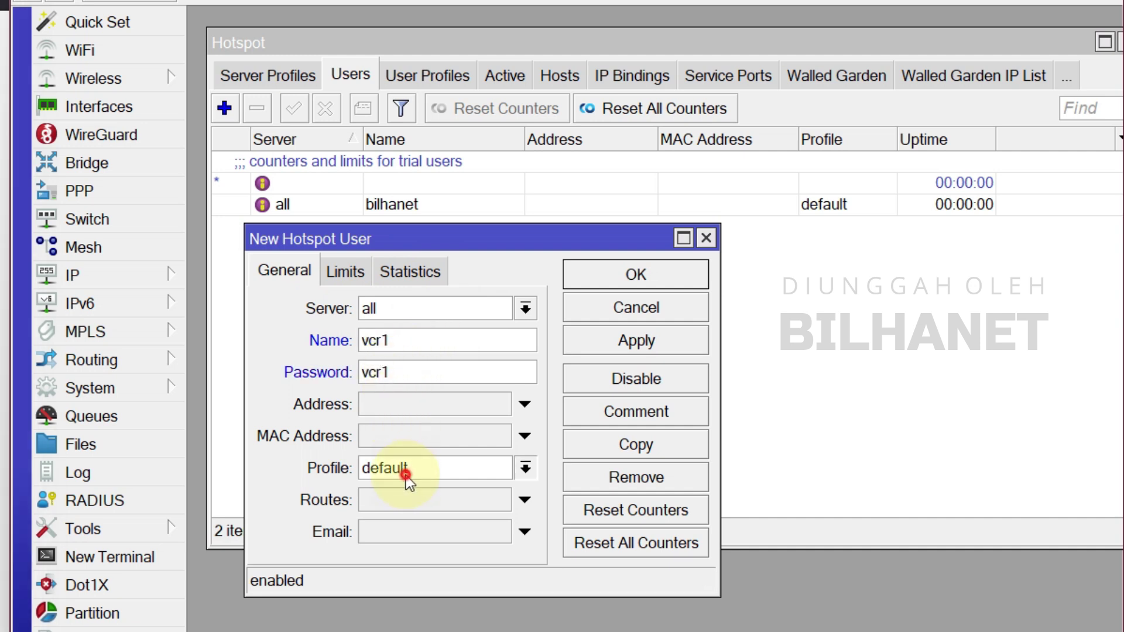
Assign the TES profile to the user, save it, and close the Hotspot window.
click(402, 467)
click(409, 496)
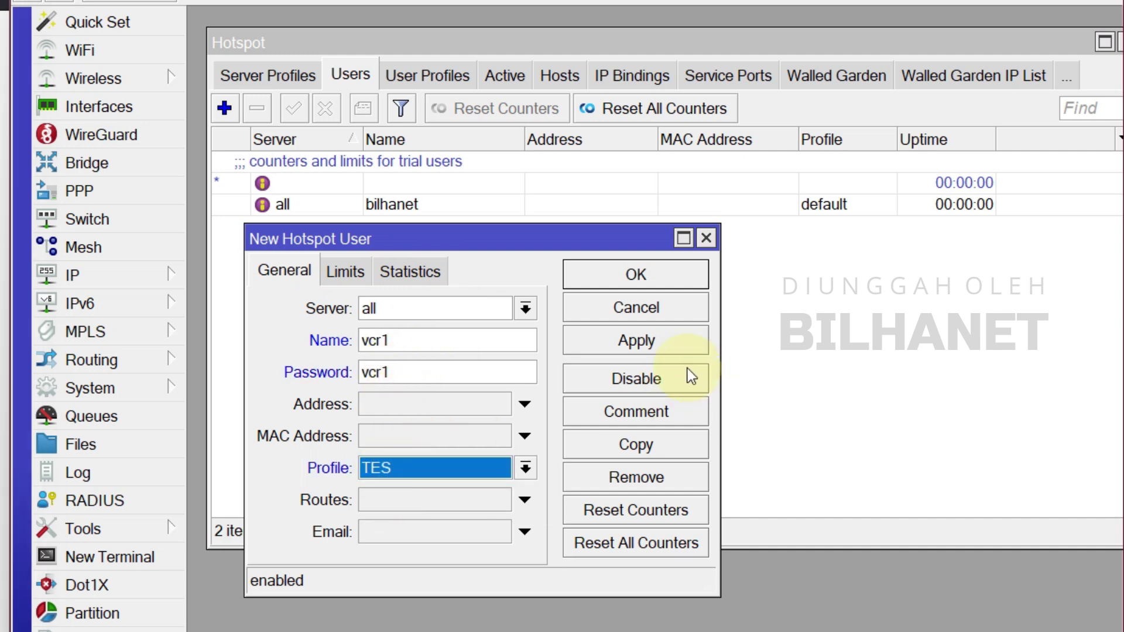
click(630, 340)
click(620, 274)
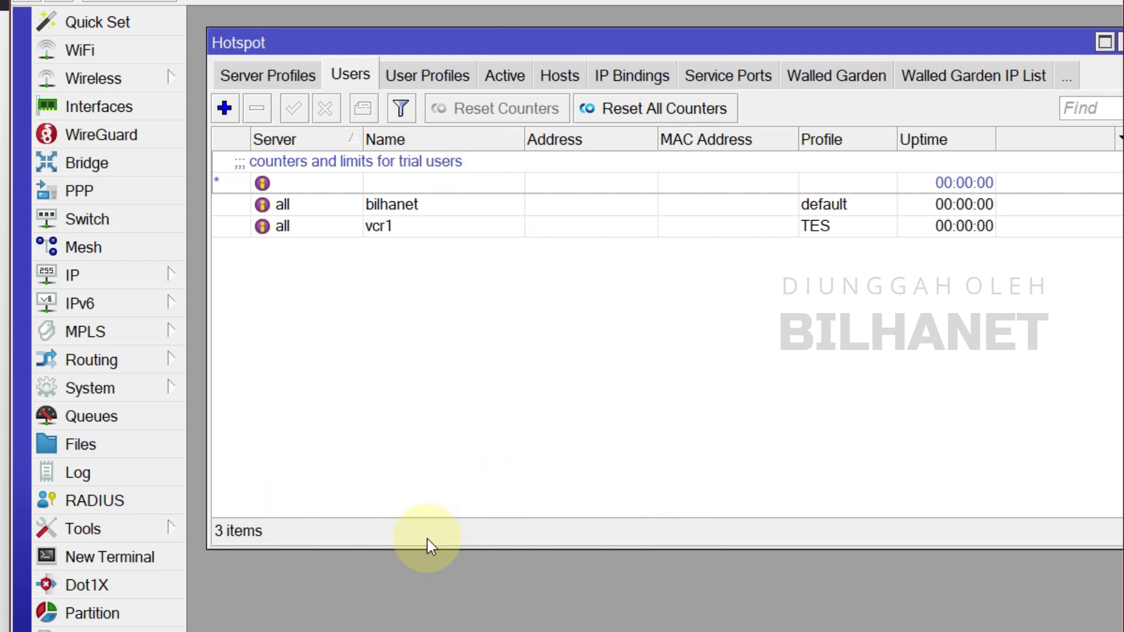
drag(908, 46, 904, 44)
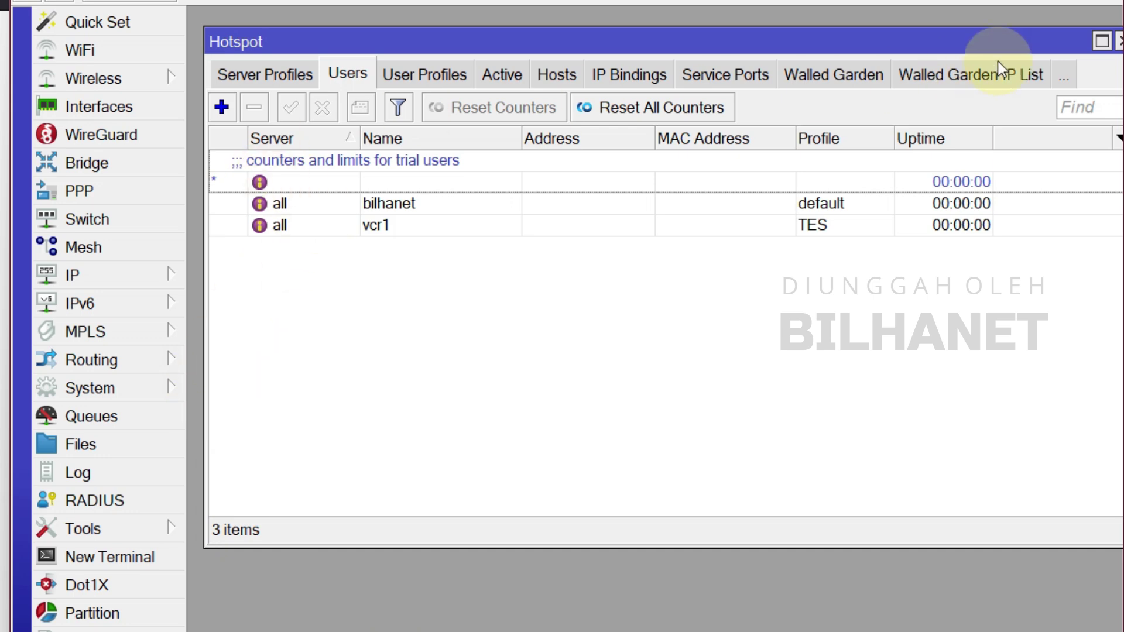
click(1120, 41)
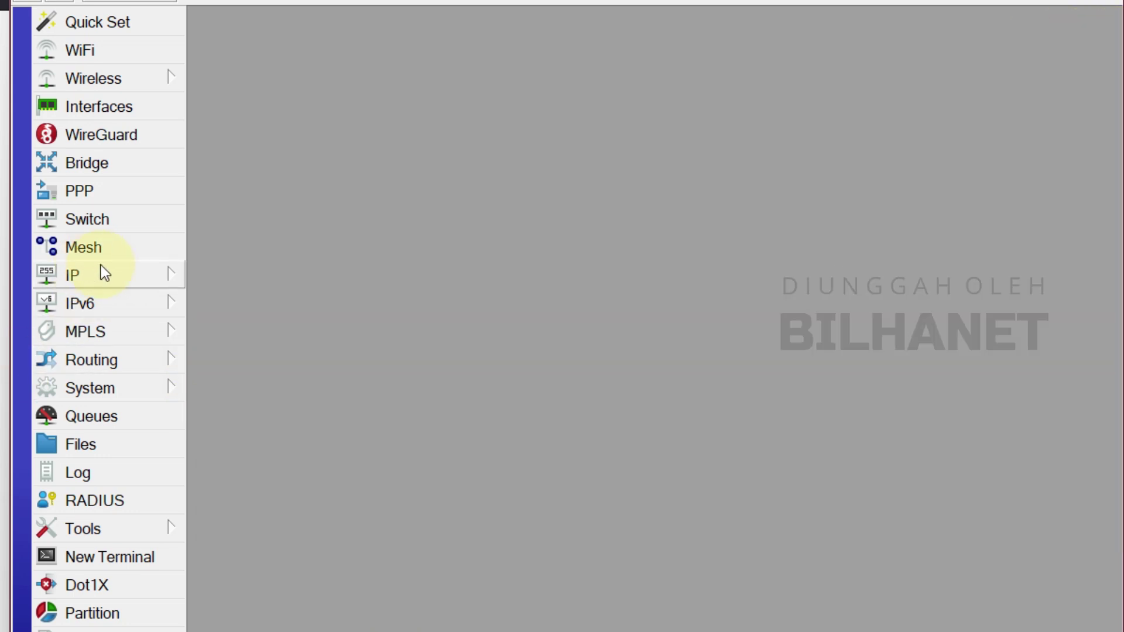
Check the router's event log under System > Log.
click(127, 395)
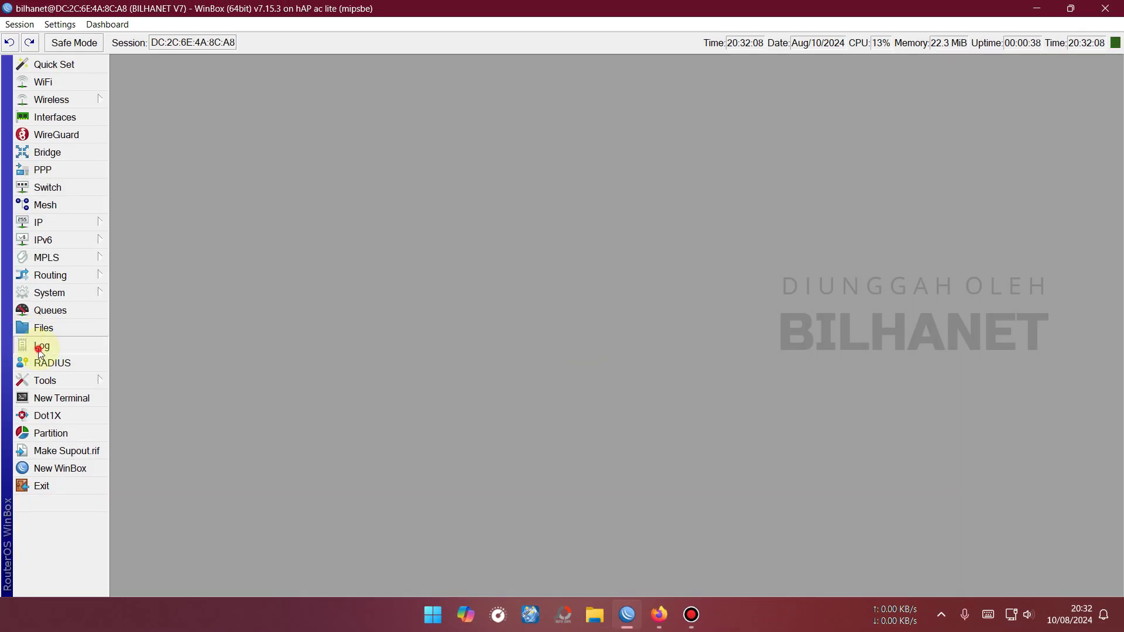
click(41, 346)
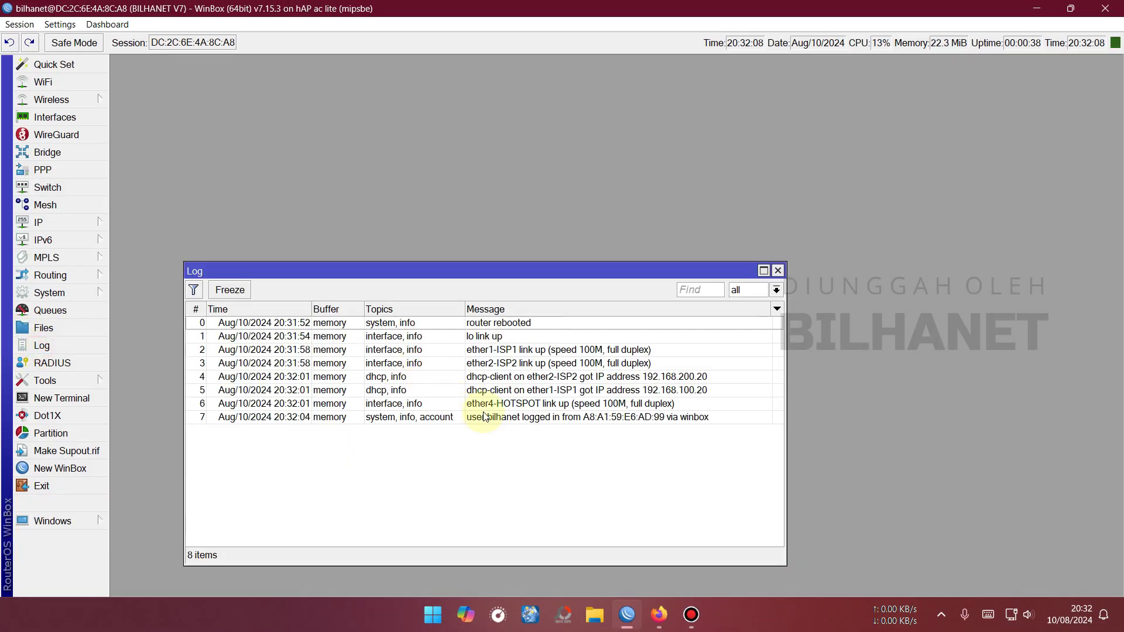
click(778, 271)
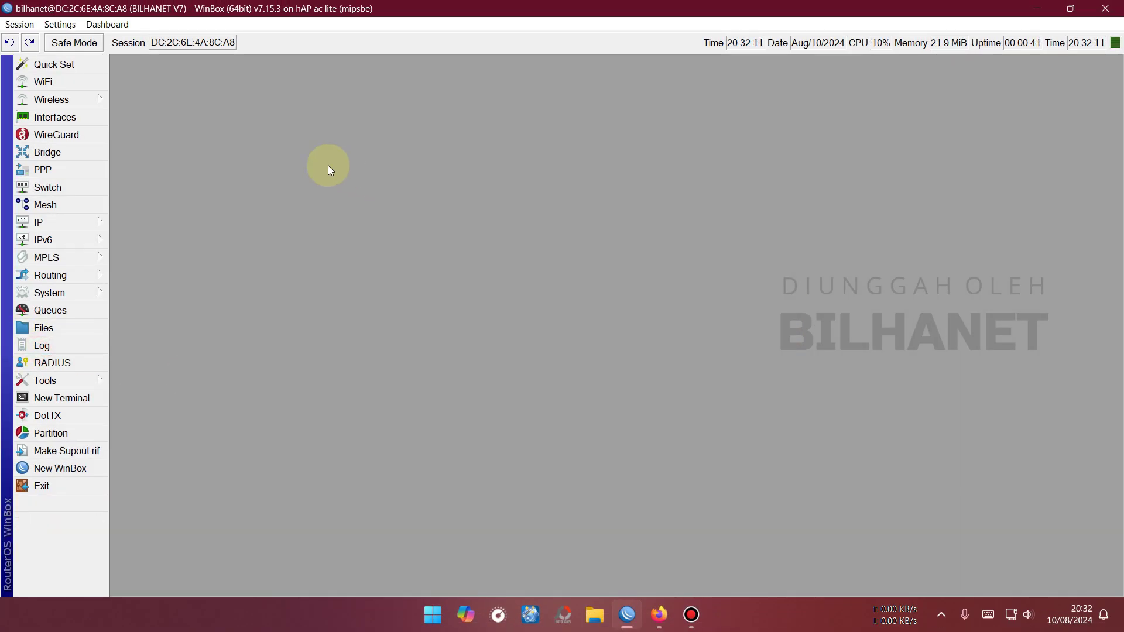
Open the Ethernet interface list and show ether1-ISP1's live traffic.
click(64, 120)
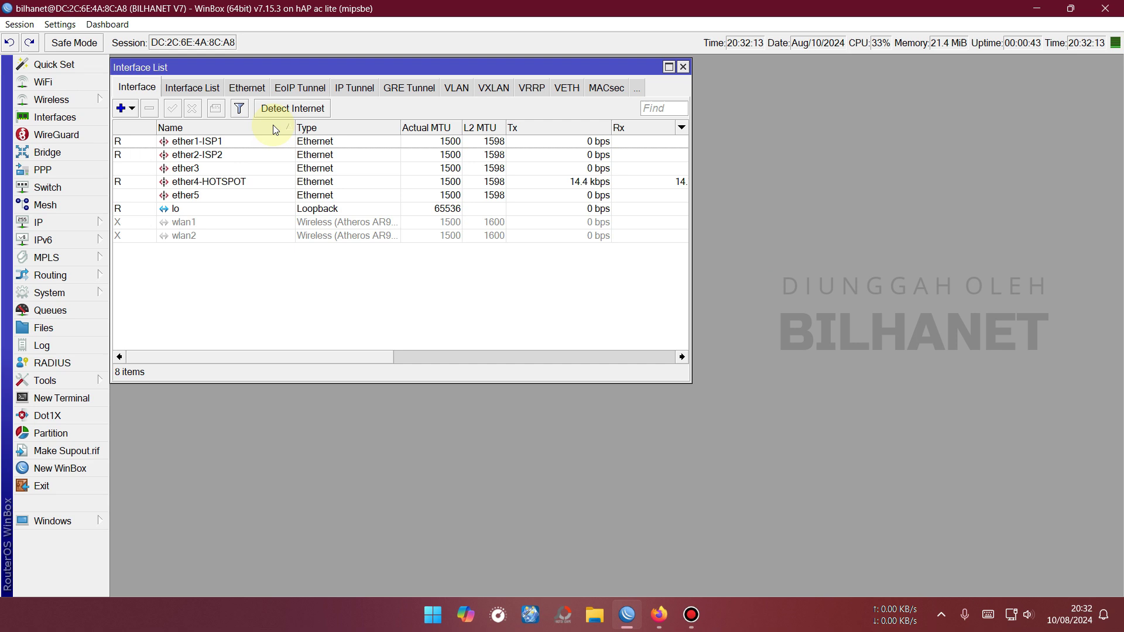
click(262, 89)
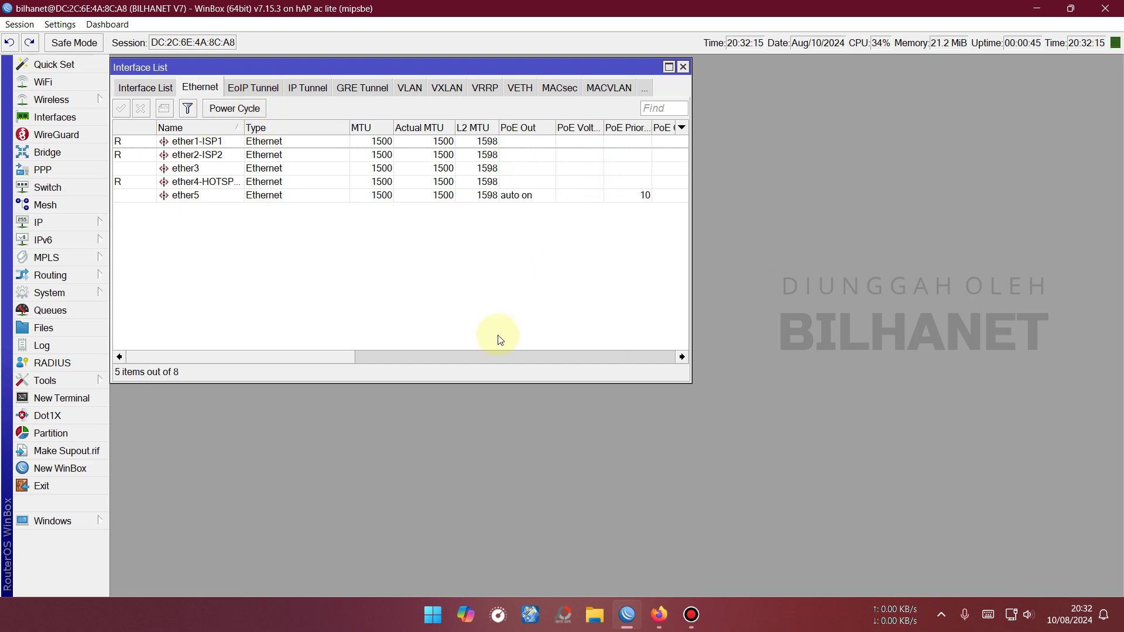
drag(351, 355, 395, 352)
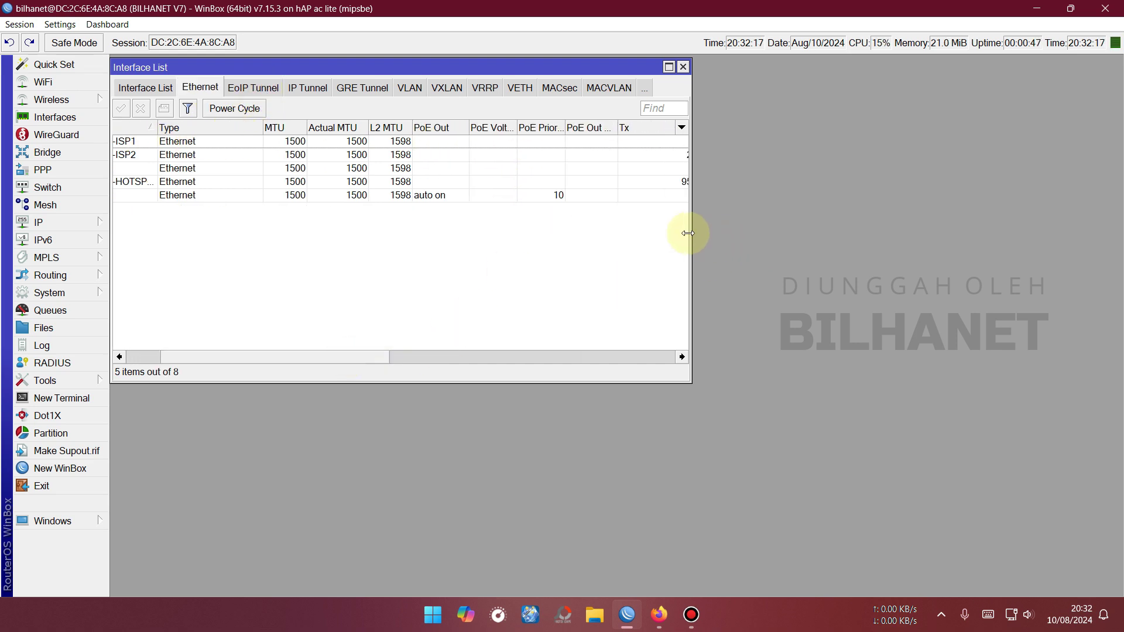
drag(689, 233, 878, 238)
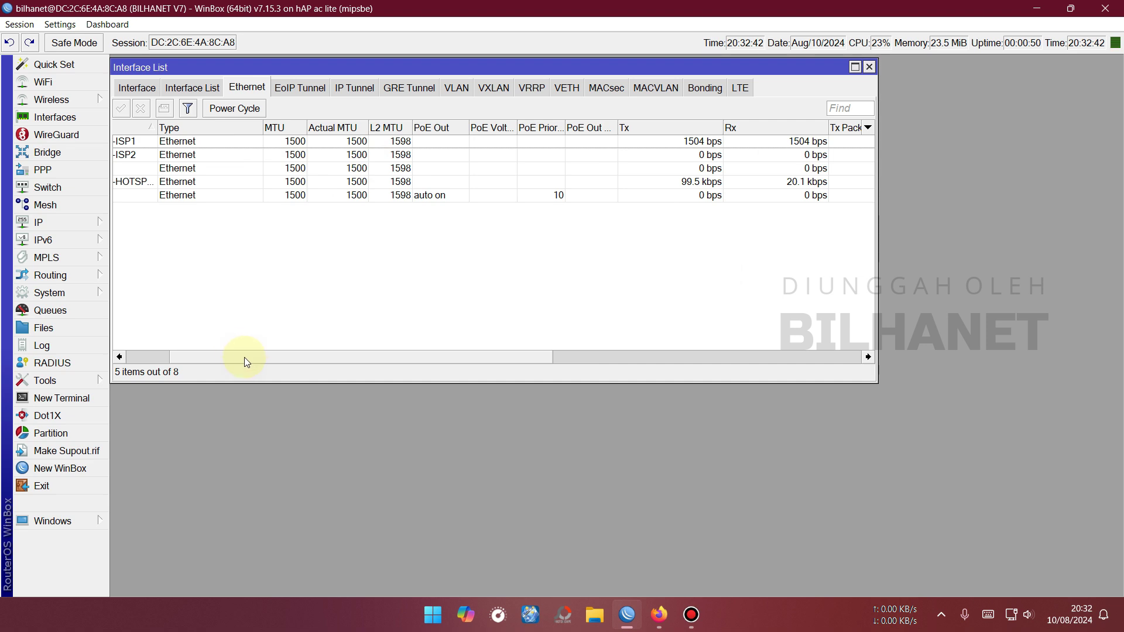
drag(245, 359, 163, 143)
double_click(226, 145)
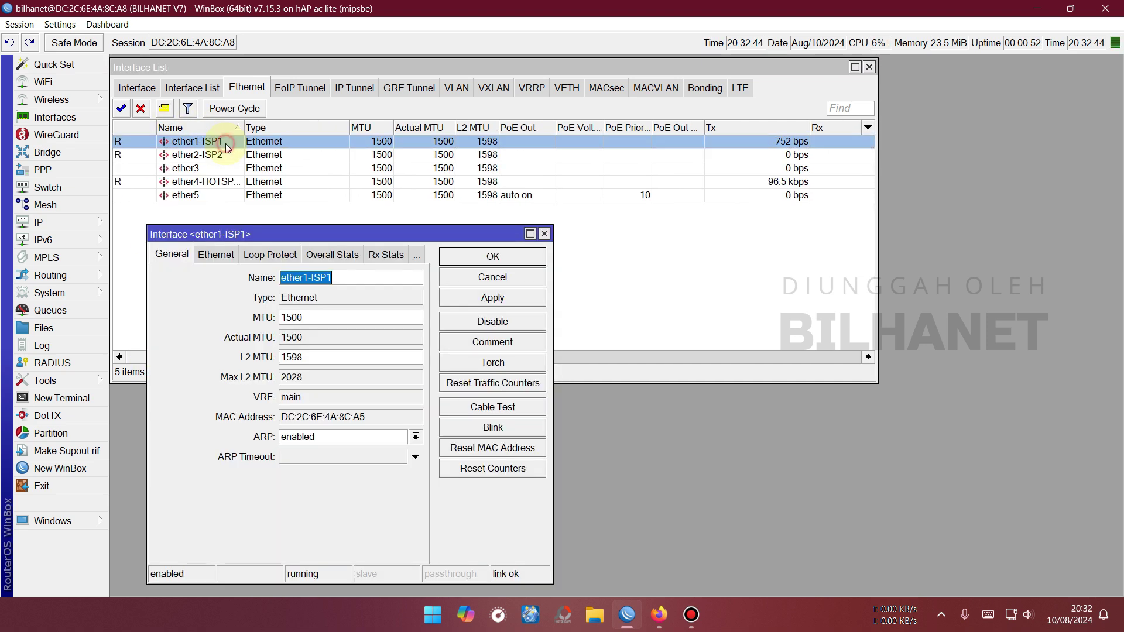
click(416, 255)
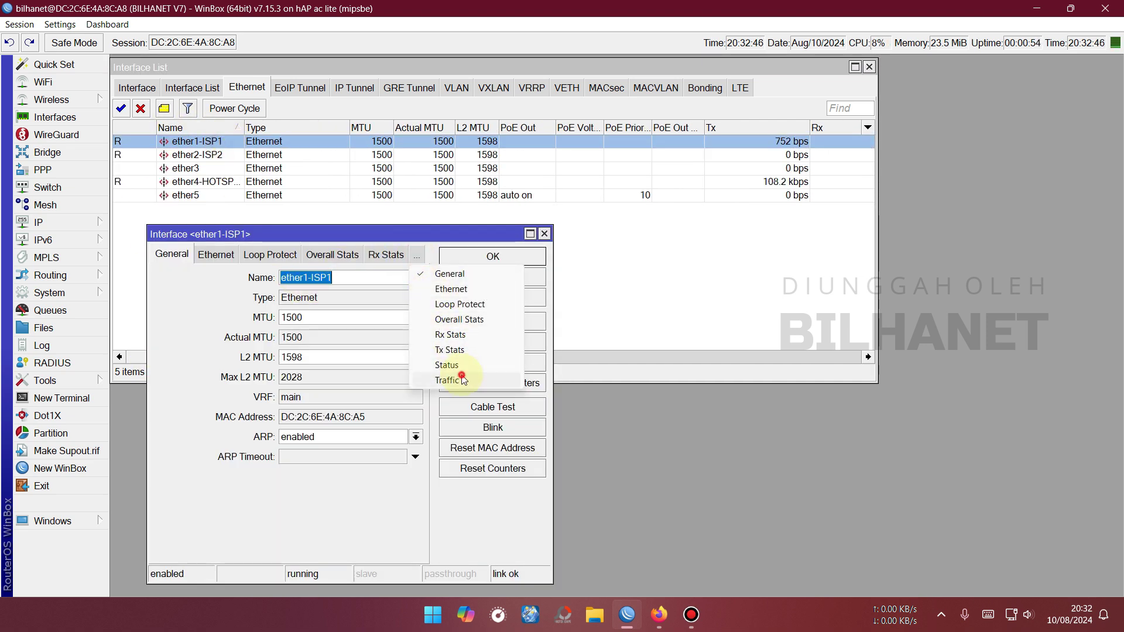
click(450, 381)
Show ether2-ISP2's live traffic and place it beside ether1-ISP1 at the top.
double_click(208, 155)
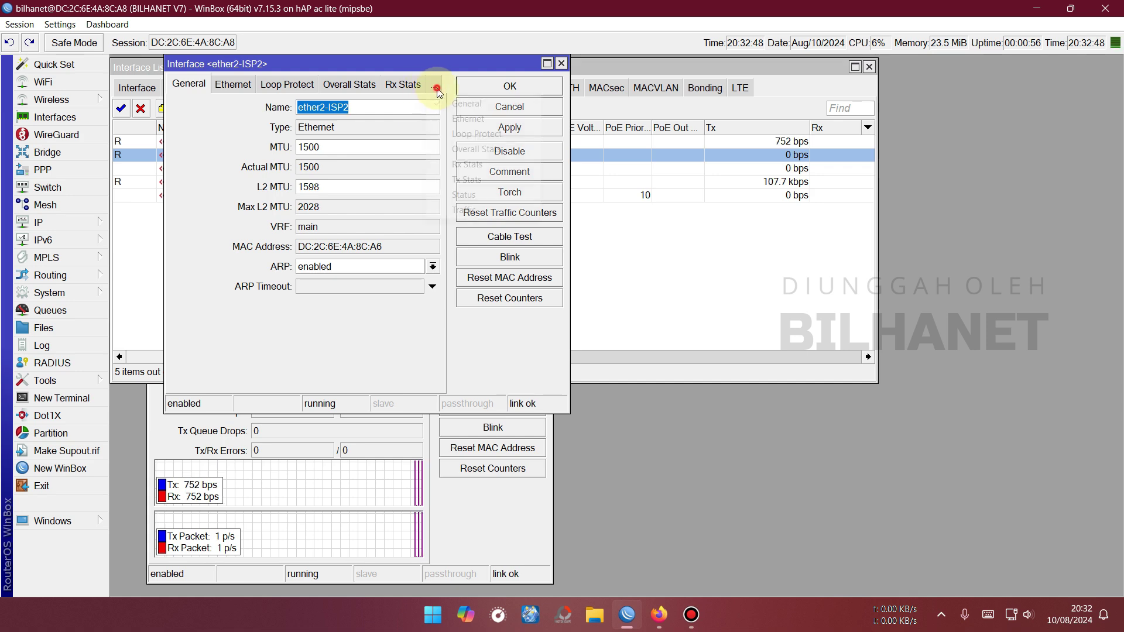
click(434, 85)
click(463, 192)
click(372, 84)
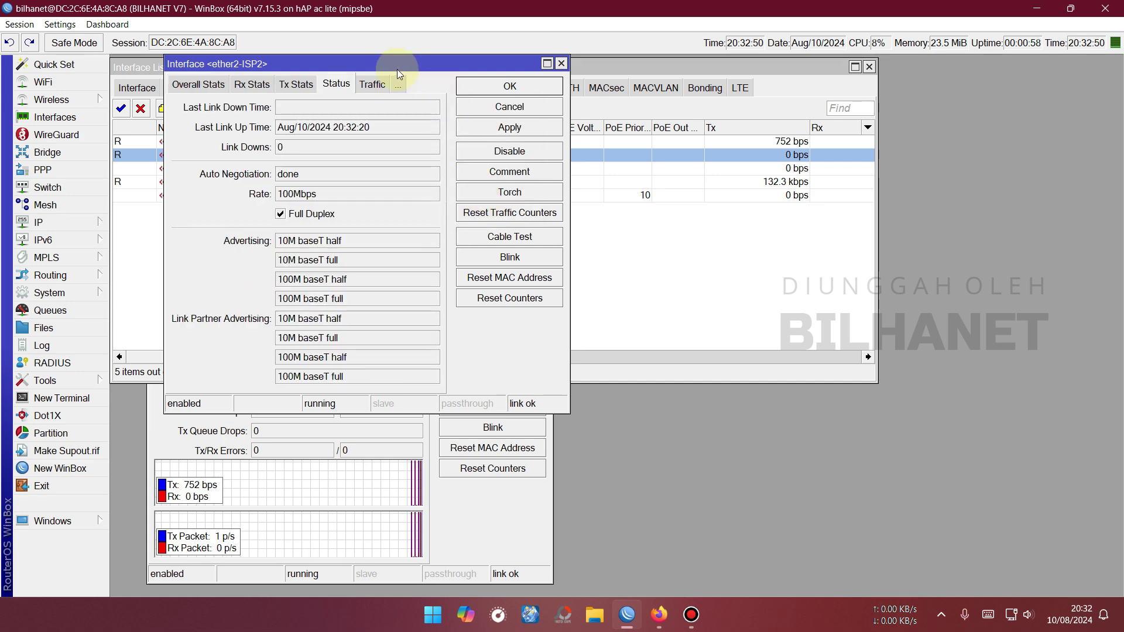
drag(397, 67, 790, 237)
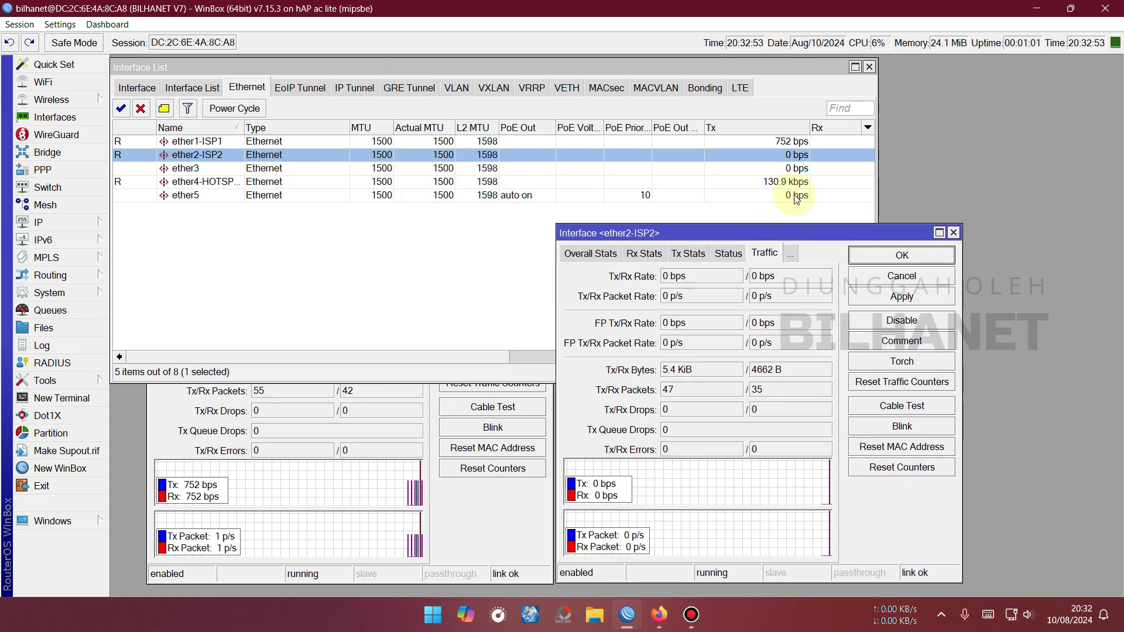
click(870, 67)
drag(416, 237, 389, 71)
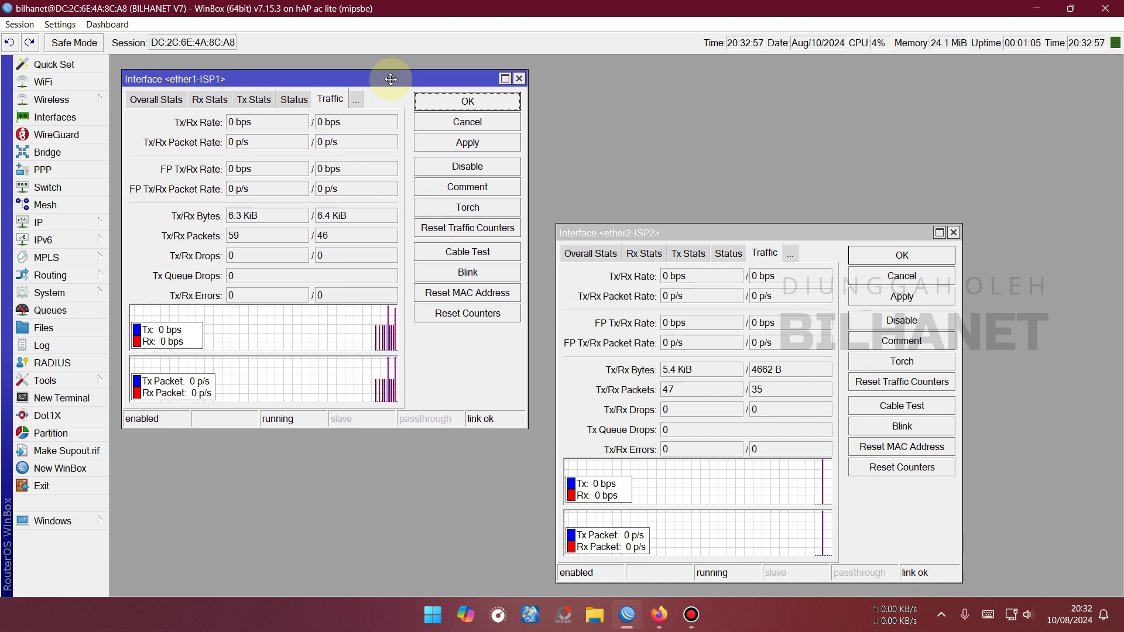
drag(657, 233, 632, 78)
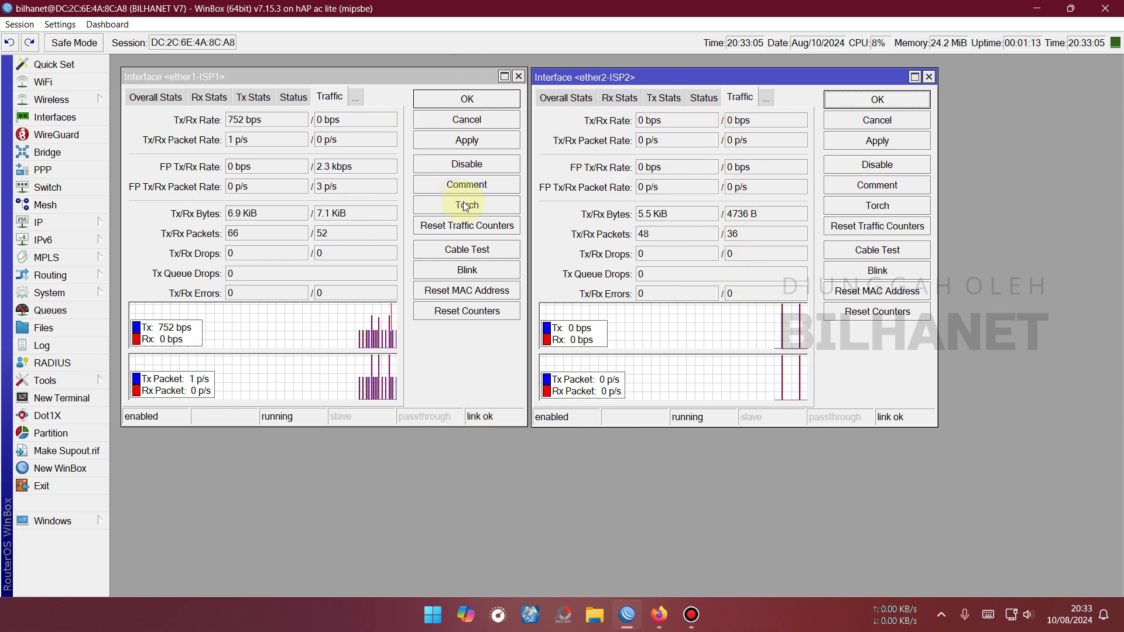
Open the hotspot network sign-in page in Firefox.
key(alt+Tab)
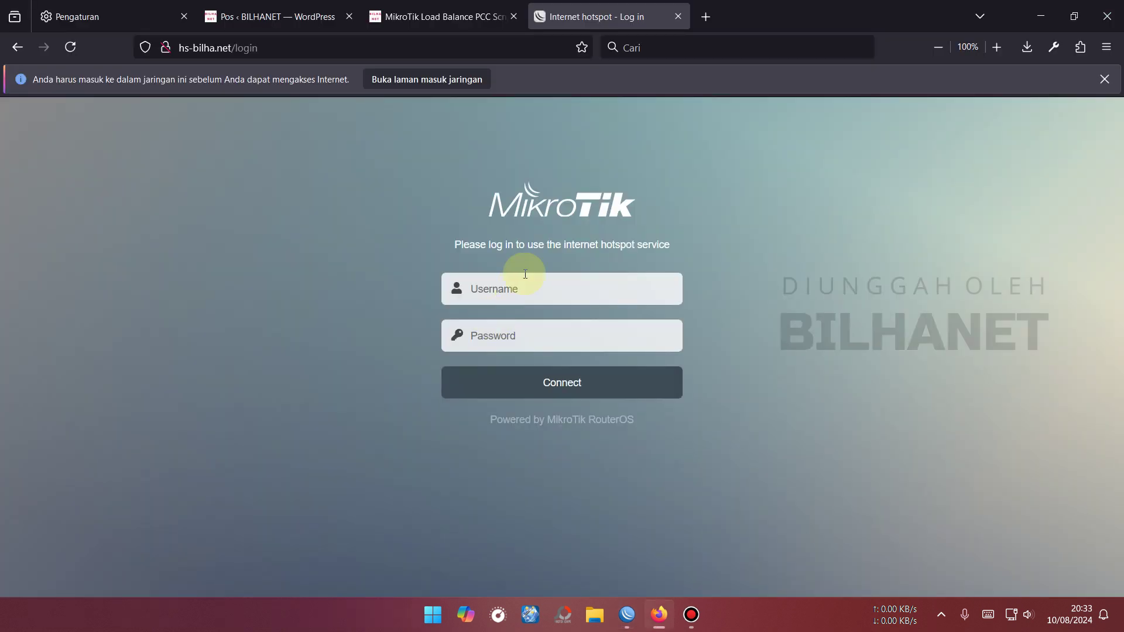
click(401, 80)
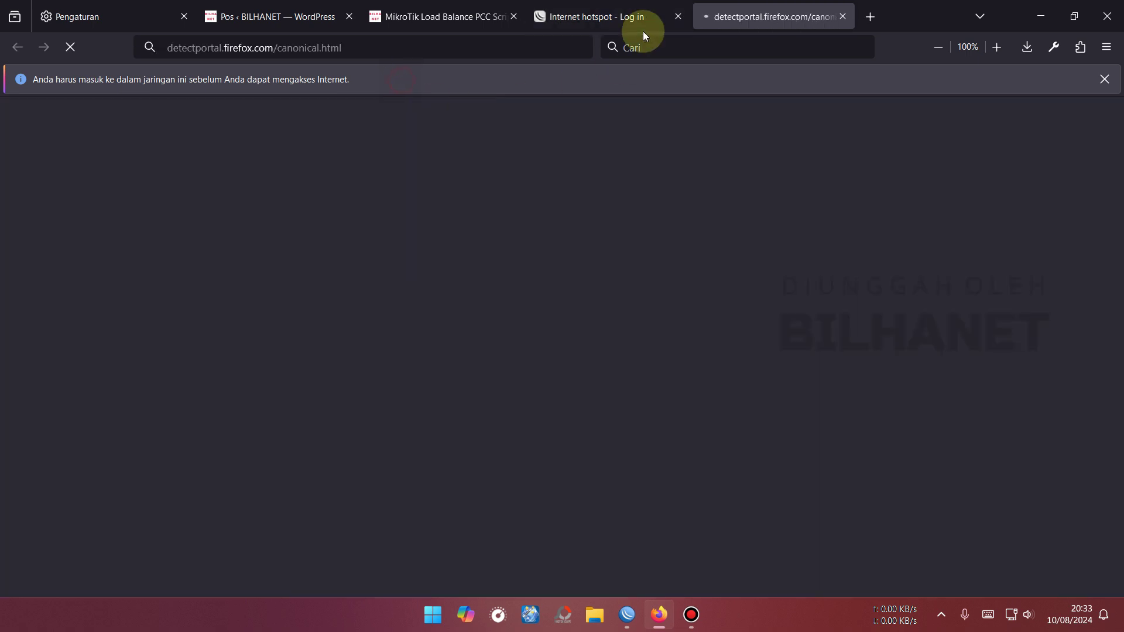
click(644, 16)
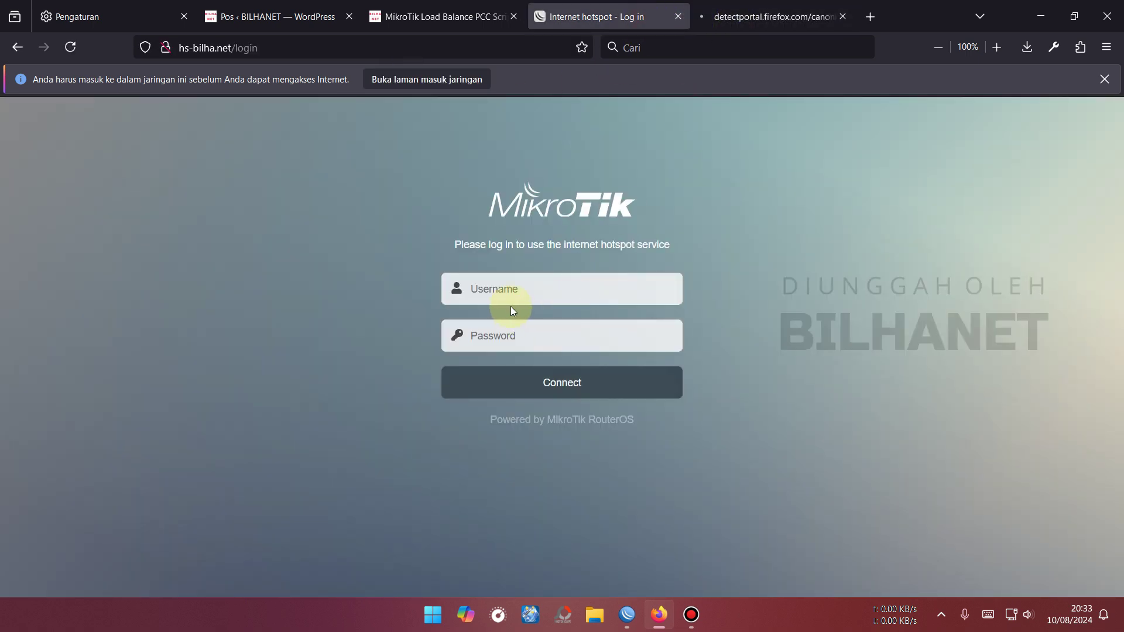
Log in with the hotspot user's name and password, decline saving it, and close the stray tab.
click(527, 290)
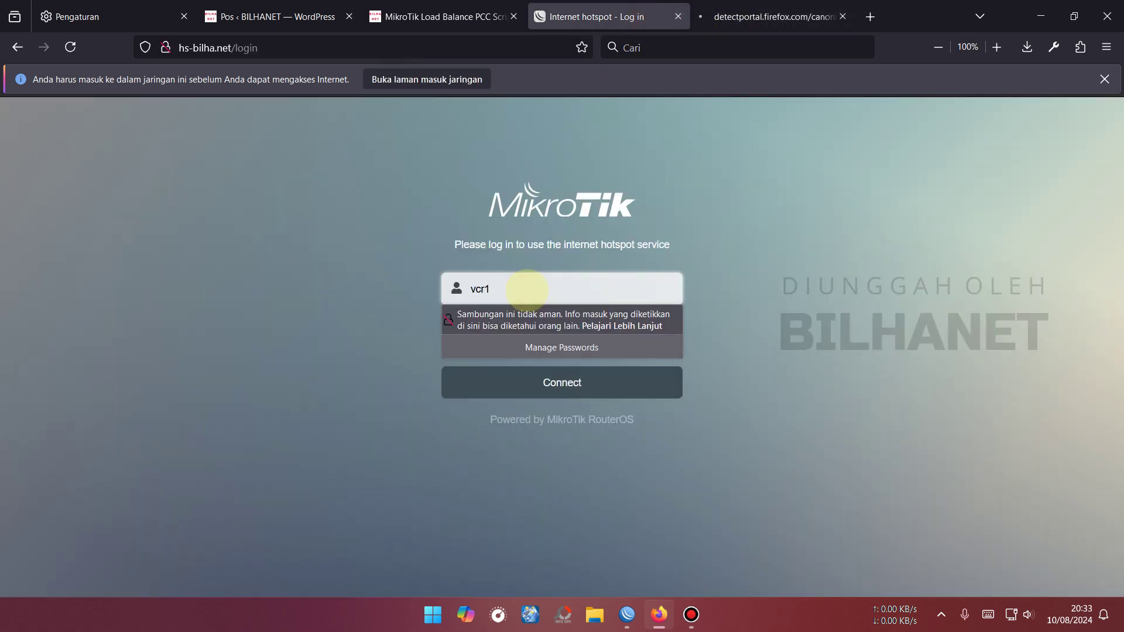
key(Tab)
key(BackSpace)
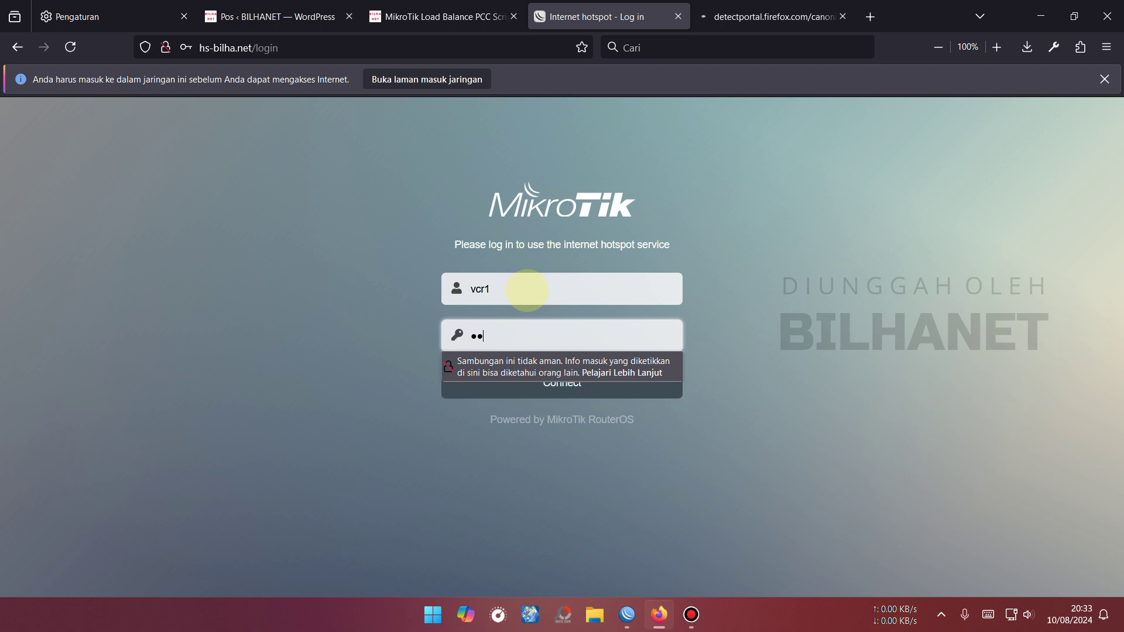
key(Return)
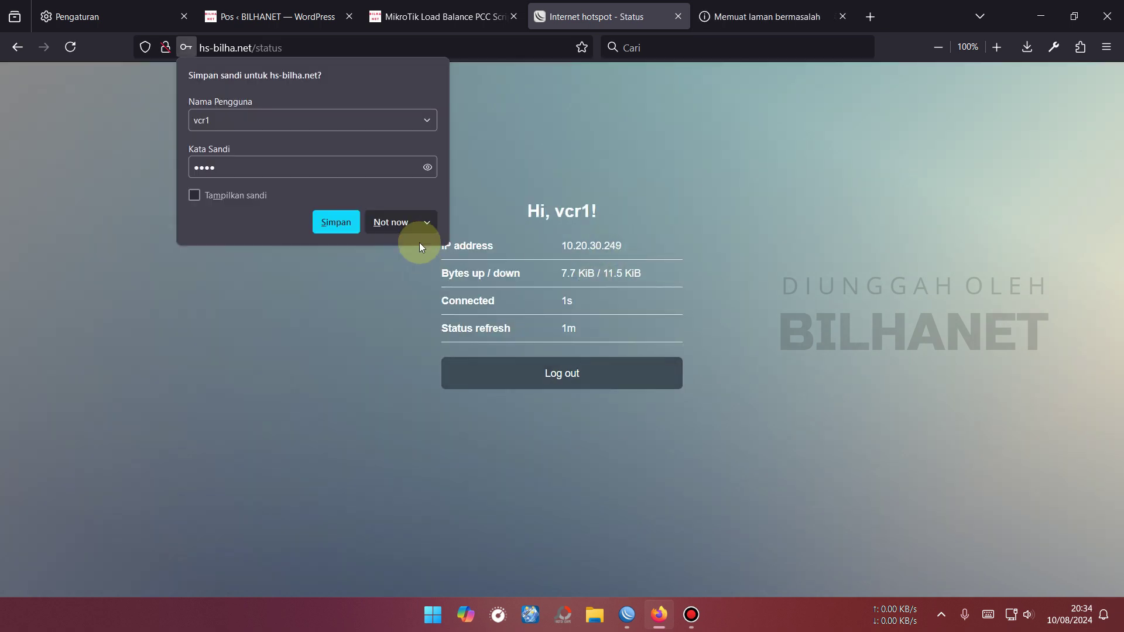
click(404, 222)
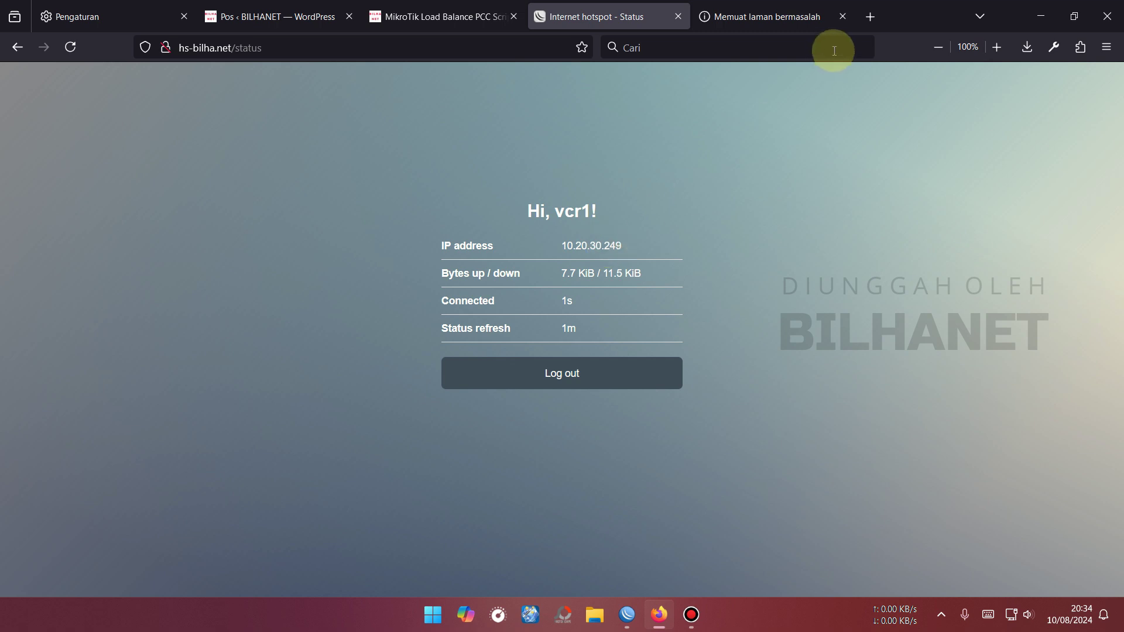
click(842, 16)
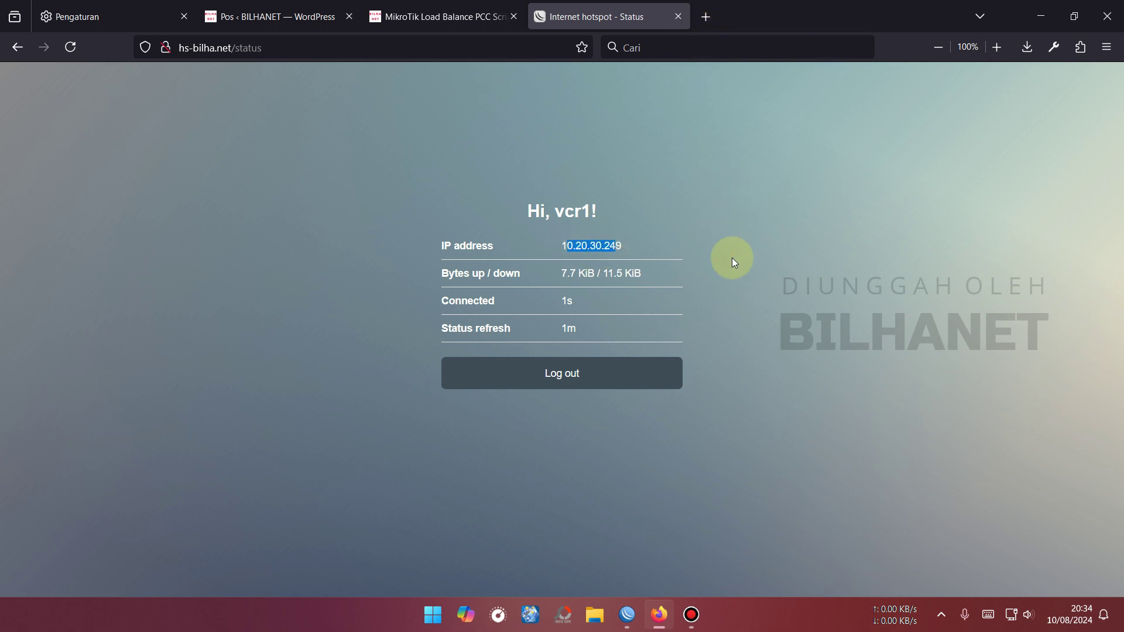
Load speedtest.net in a new tab and arrange the ether1-ISP1 and ether2-ISP2 Traffic windows beside it.
click(706, 17)
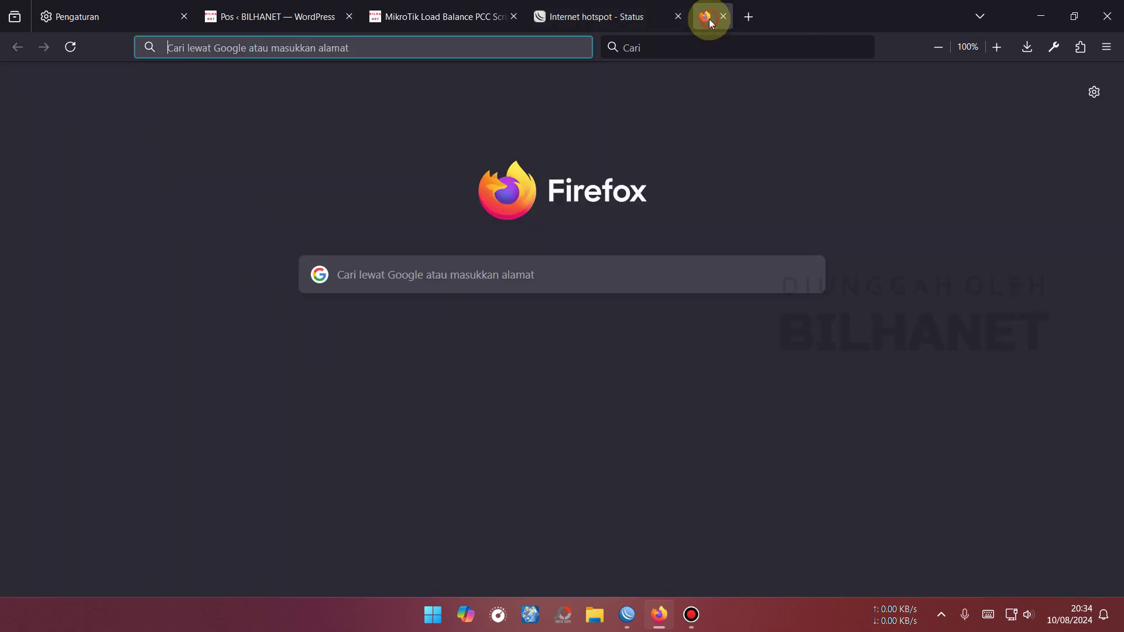
text(s://www.speedtest.n)
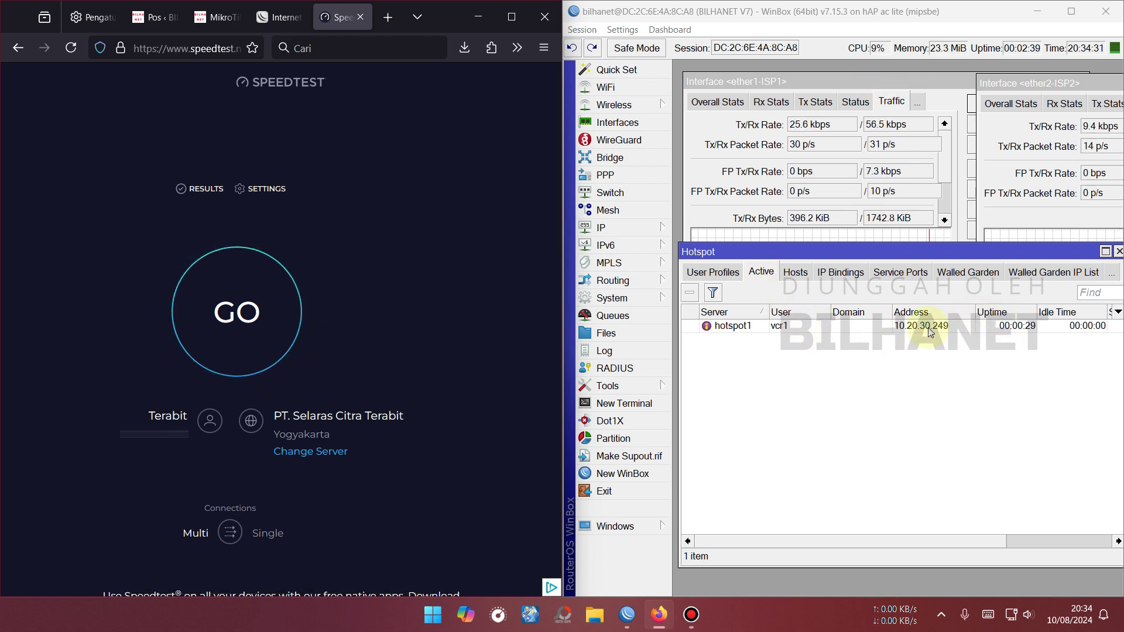
click(862, 88)
drag(1104, 82, 811, 340)
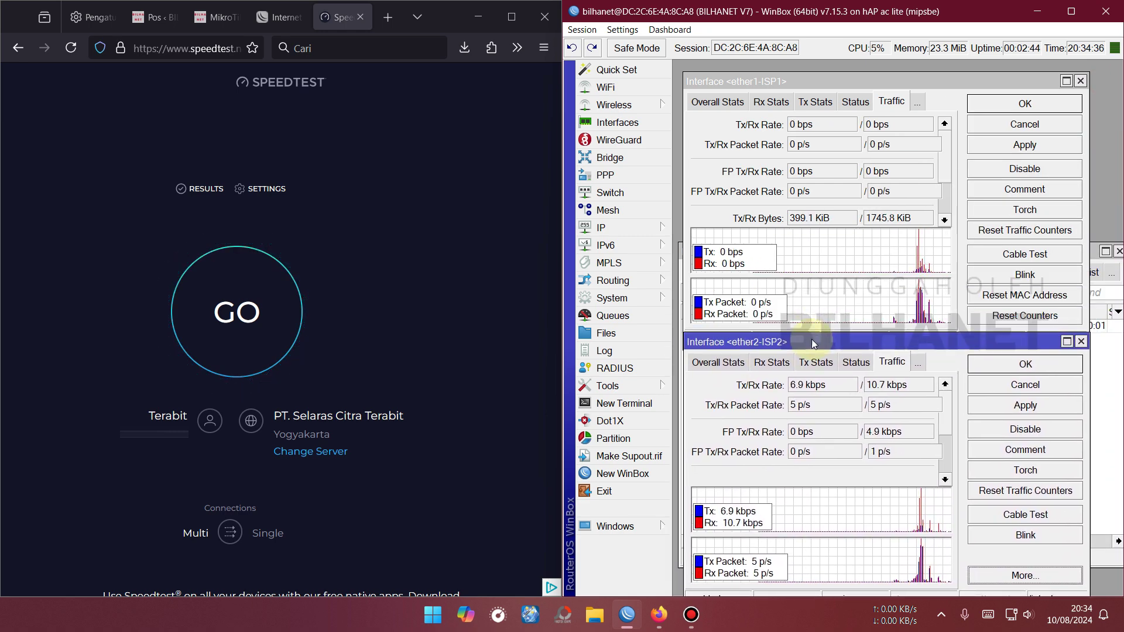
drag(845, 87, 834, 74)
drag(827, 342, 818, 345)
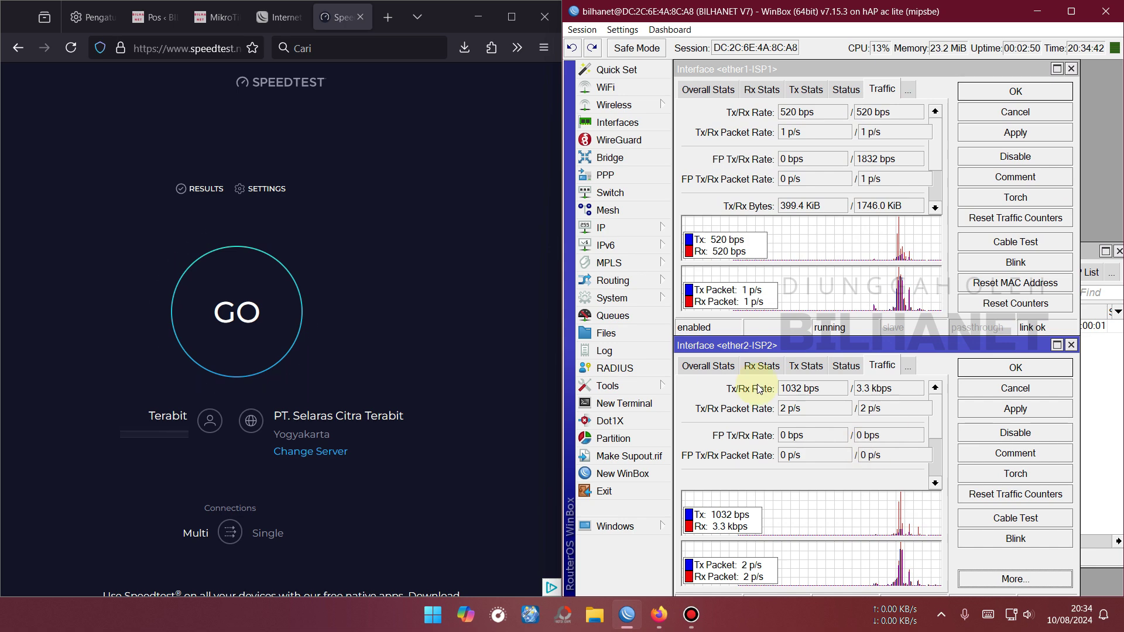
Run the Speedtest, block the site's location request, and start a second test.
click(257, 361)
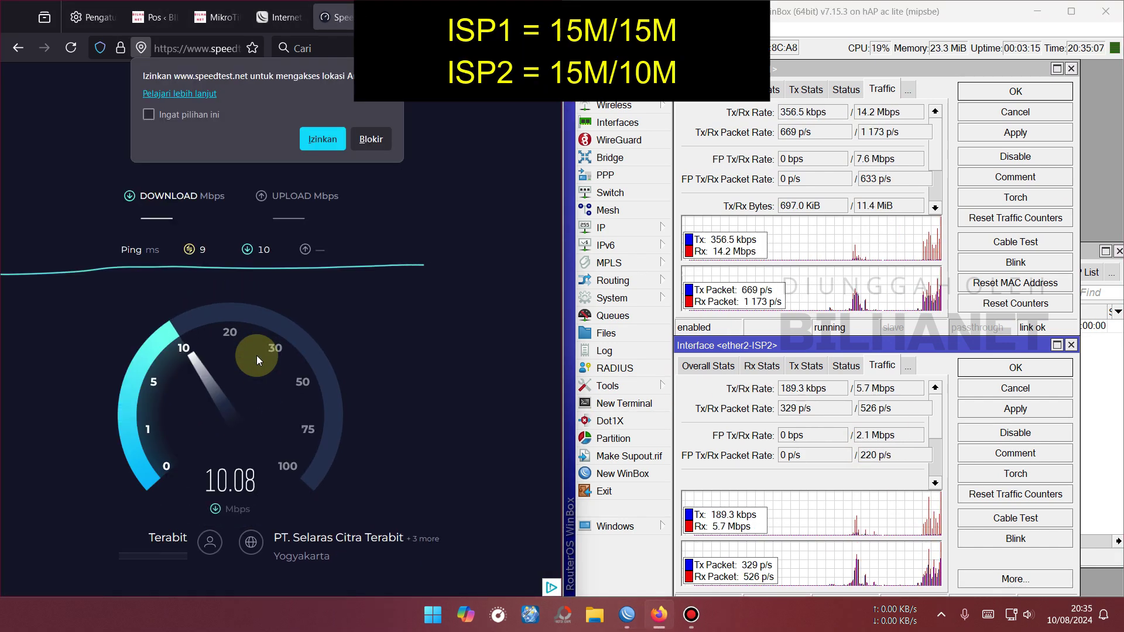
click(877, 90)
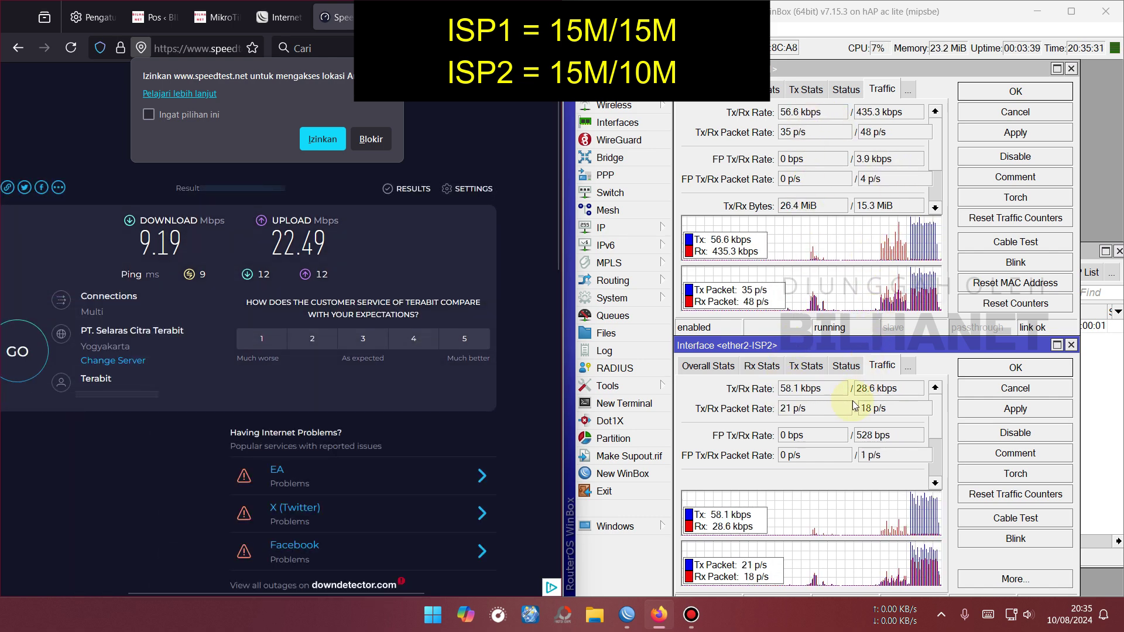
click(371, 140)
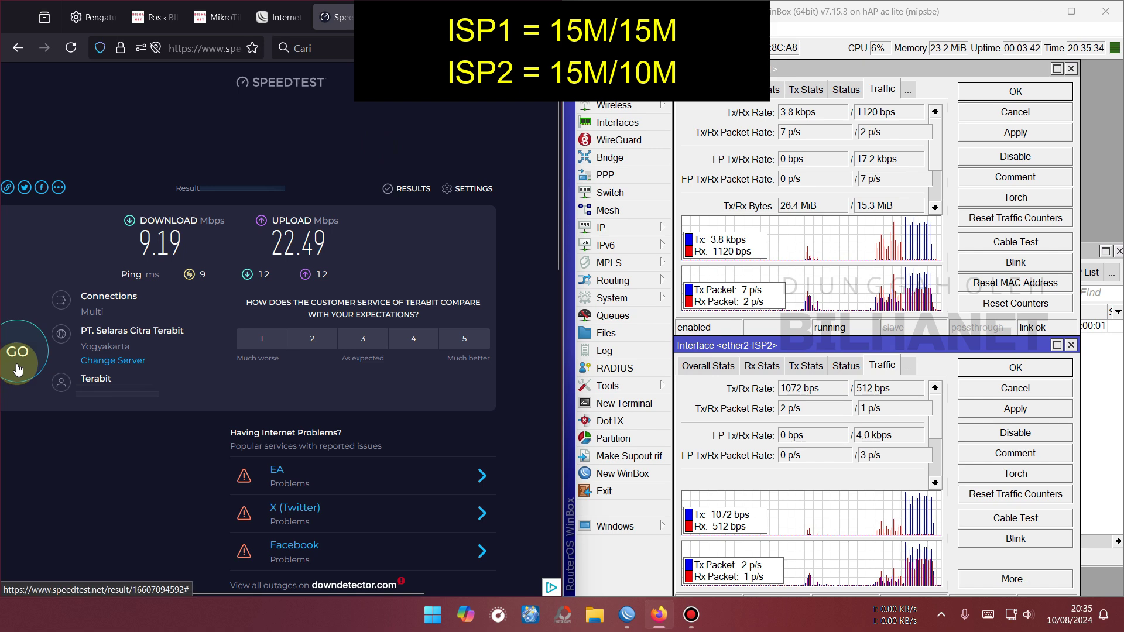
click(18, 371)
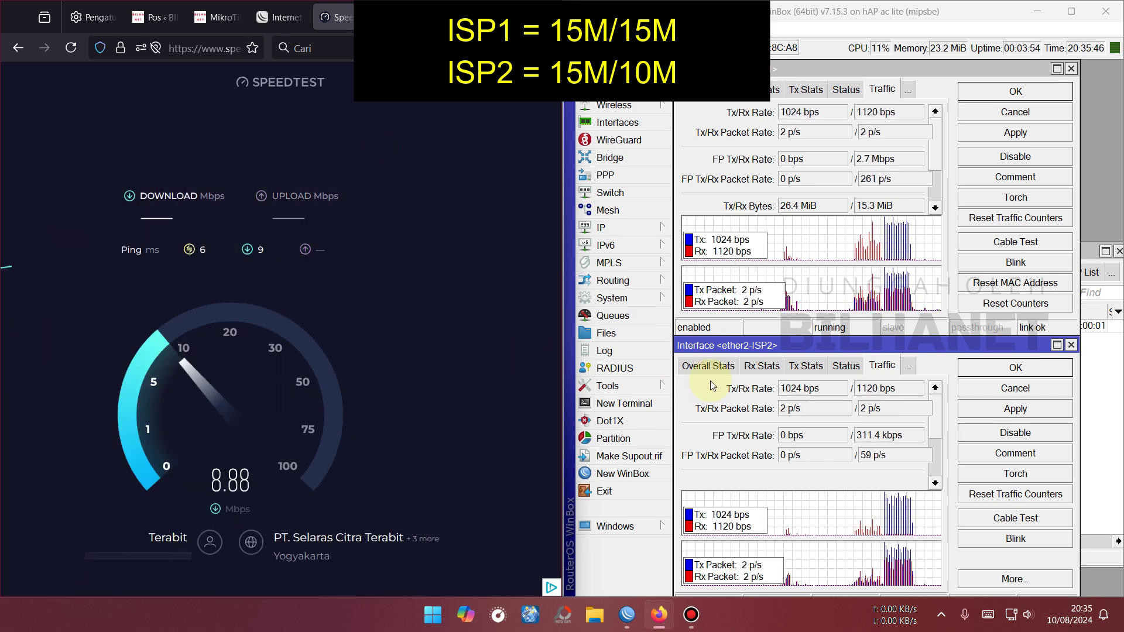